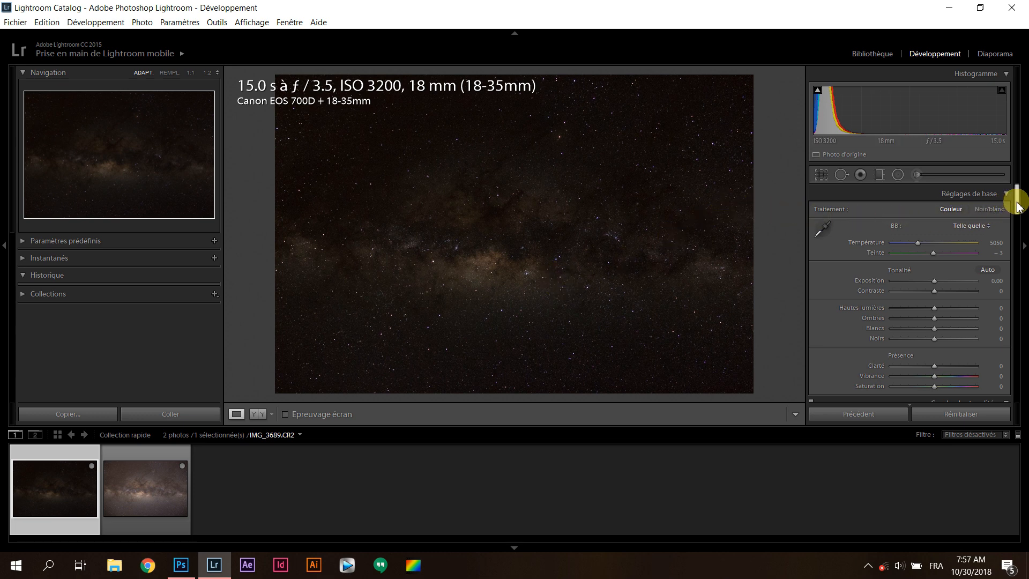
Compare the f/3.5 exposure IMG_3689.CR2 with the f/1.8 exposure IMG_3688.CR2, finishing on IMG_3689.CR2
{"action": "left_click_drag", "start_coordinate": [1018, 207], "coordinate": [1016, 220]}
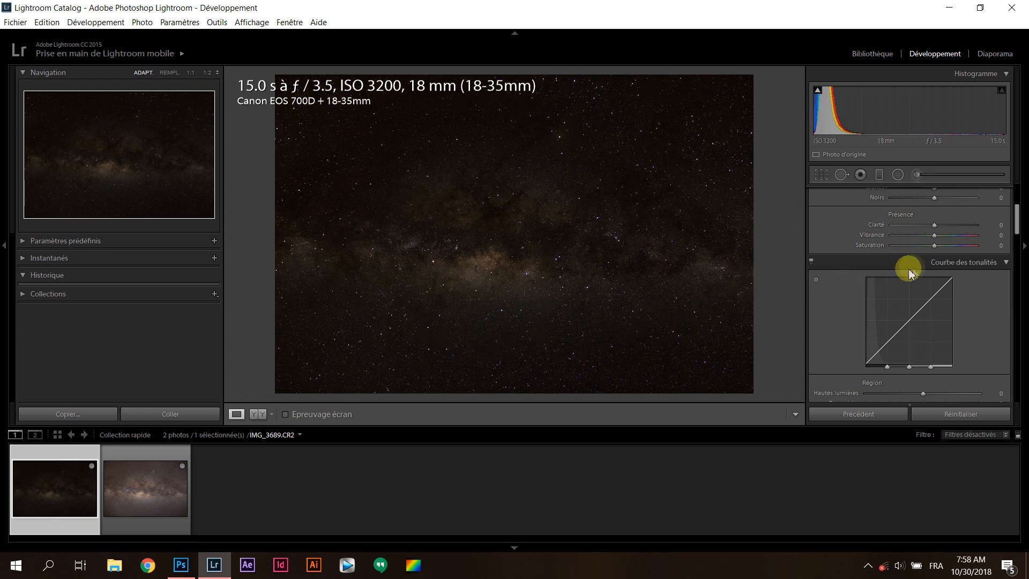
{"action": "left_click_drag", "start_coordinate": [1014, 219], "coordinate": [1014, 195]}
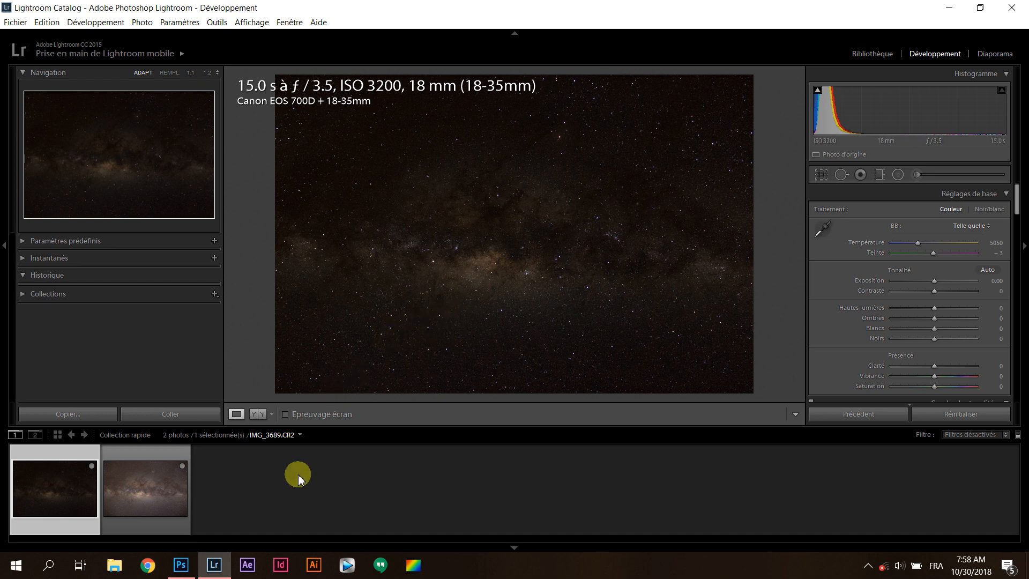
{"action": "left_click", "coordinate": [134, 508]}
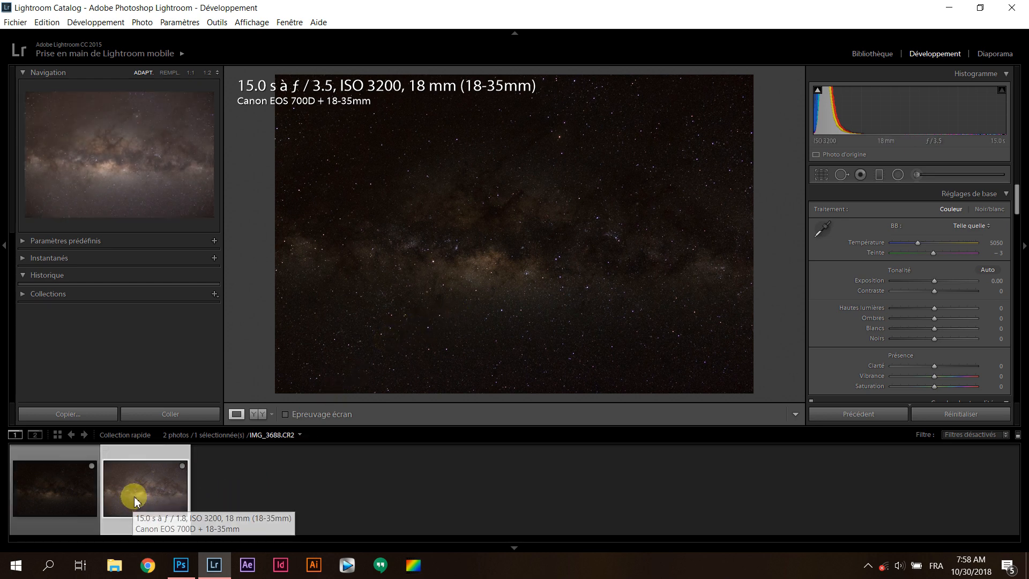
{"action": "left_click", "coordinate": [66, 496]}
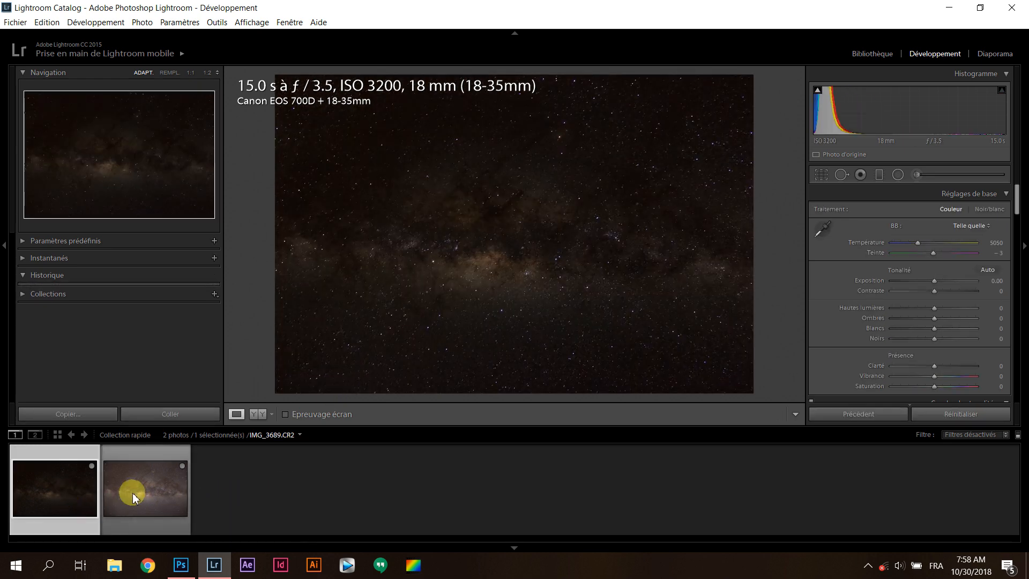
{"action": "left_click", "coordinate": [135, 497]}
{"action": "left_click", "coordinate": [77, 512]}
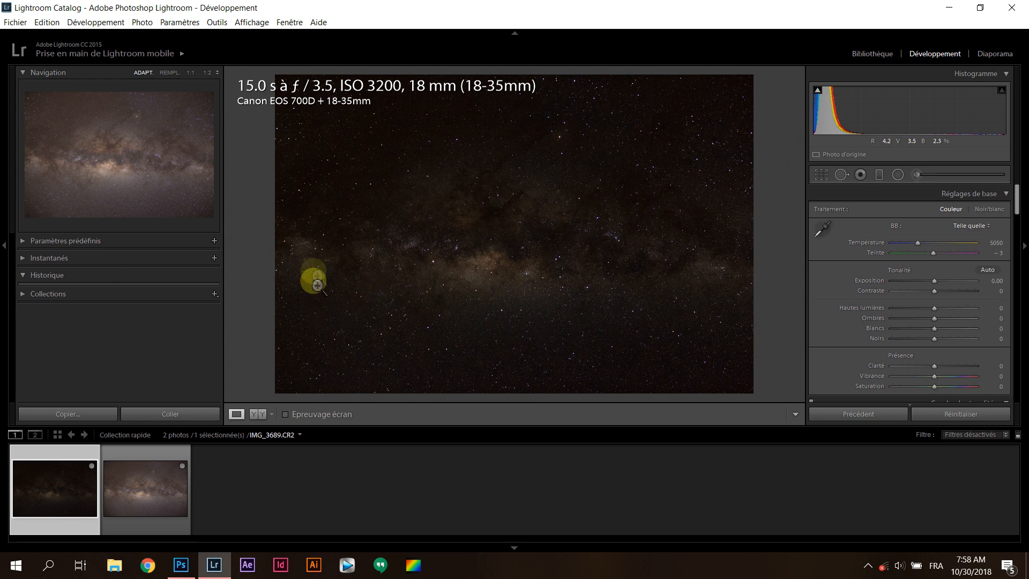
{"action": "left_click", "coordinate": [144, 489]}
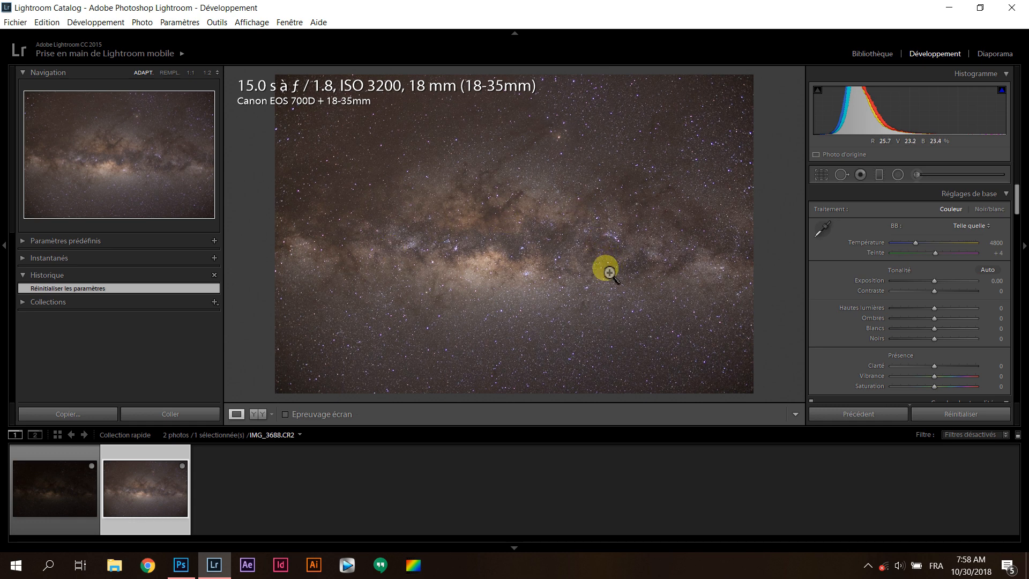
{"action": "left_click", "coordinate": [65, 486]}
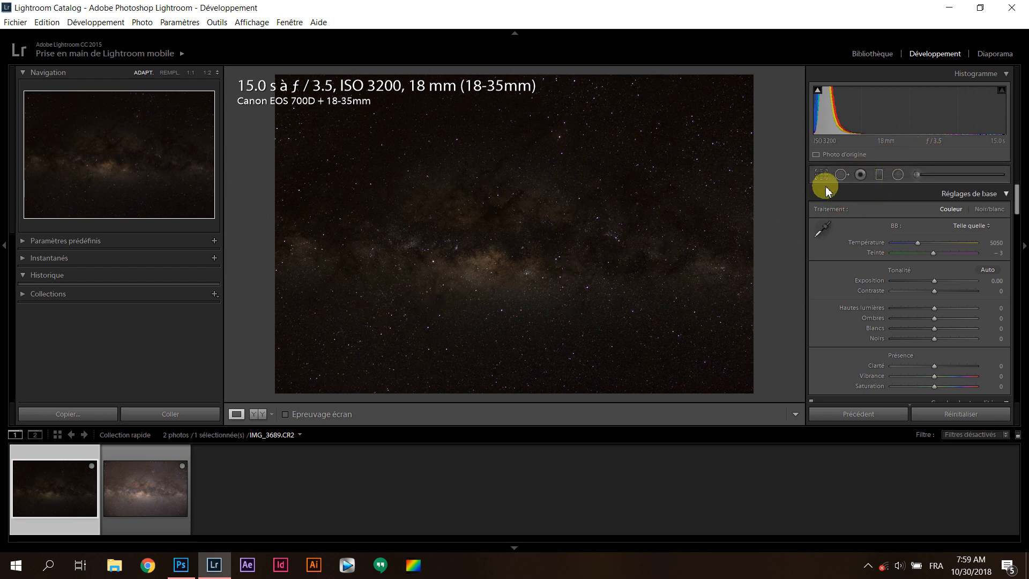
{"action": "left_click", "coordinate": [164, 489]}
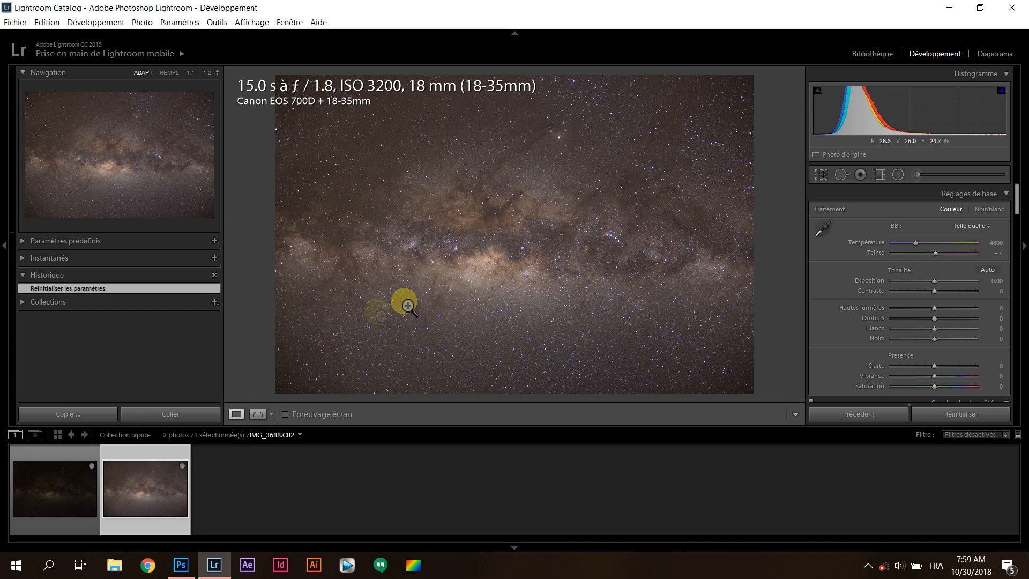
{"action": "left_click", "coordinate": [77, 490]}
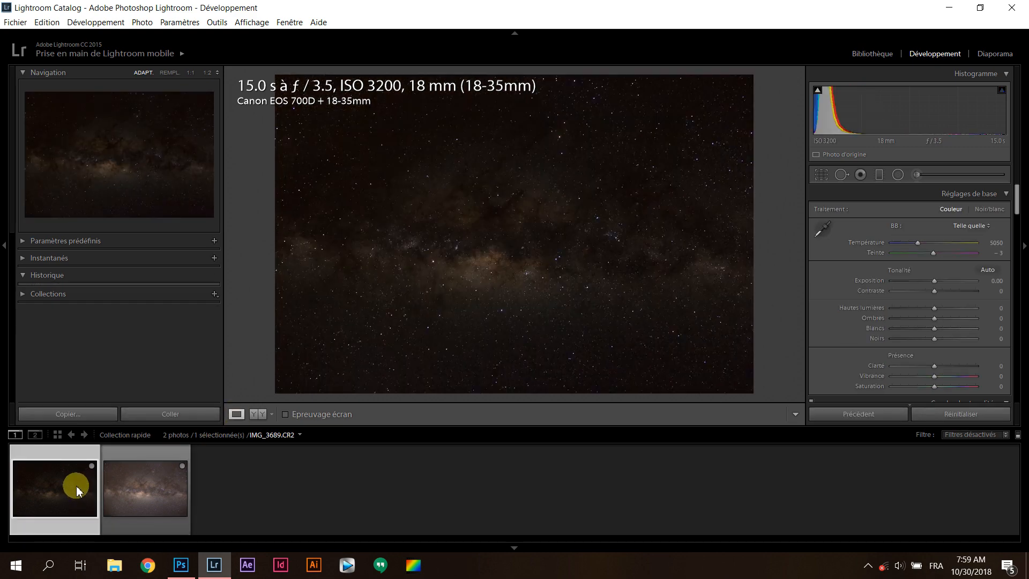
{"action": "left_click", "coordinate": [171, 486]}
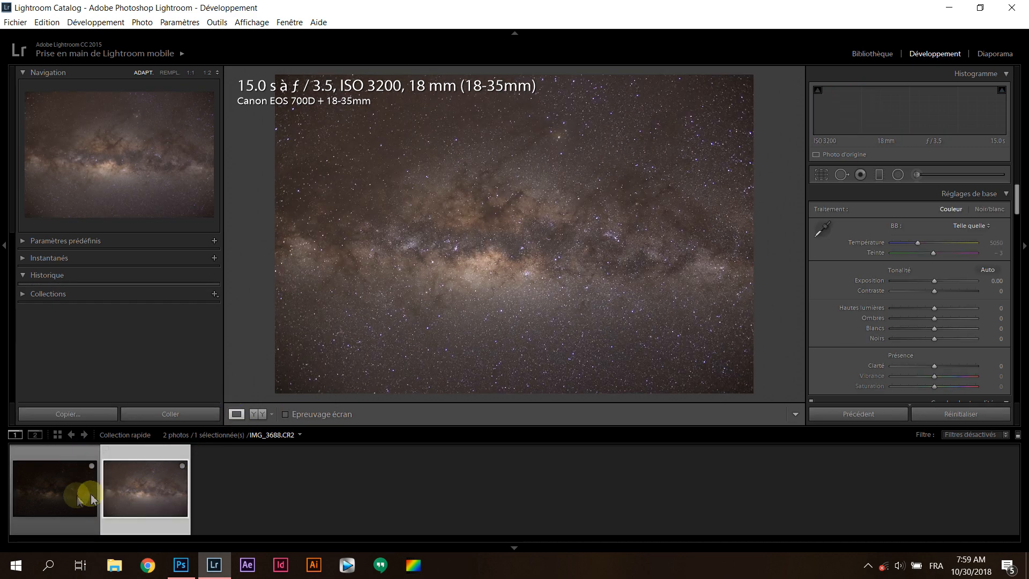
{"action": "left_click", "coordinate": [73, 492]}
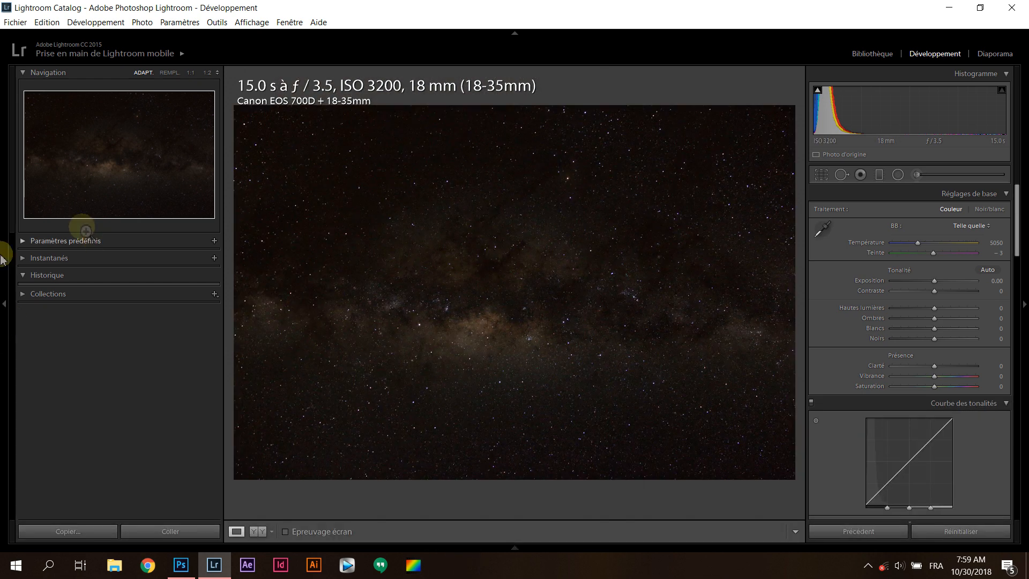
Enlarge the photo view by hiding the navigation panel, filmstrip and module picker, keeping the develop settings accessible
{"action": "left_click", "coordinate": [5, 252]}
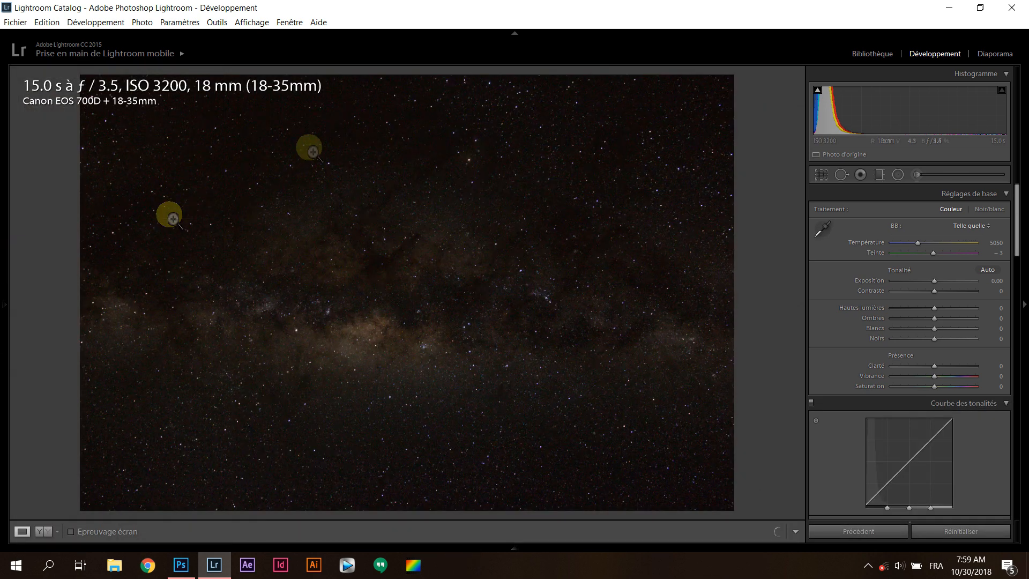
{"action": "left_click", "coordinate": [547, 31]}
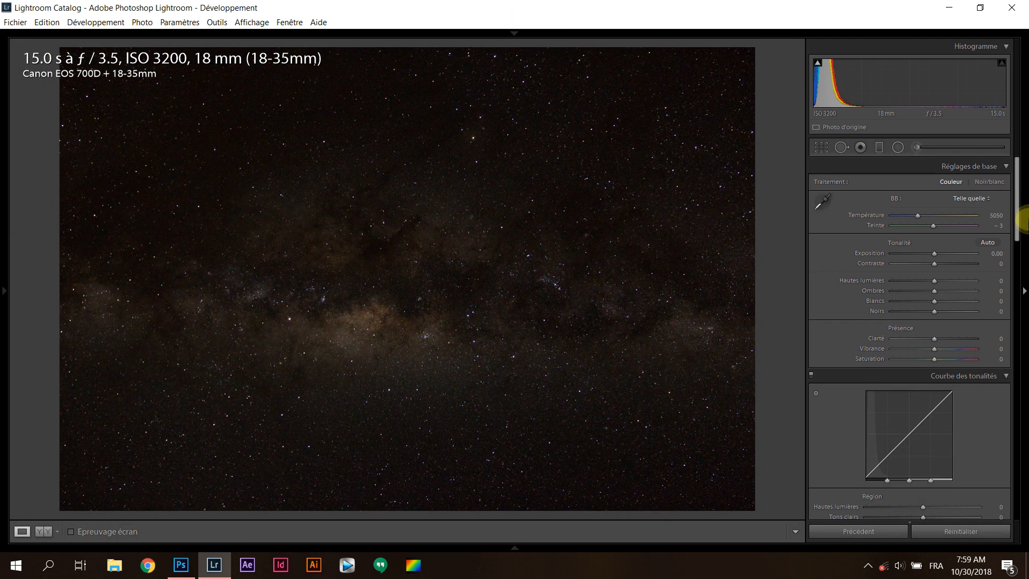
{"action": "left_click", "coordinate": [1024, 221]}
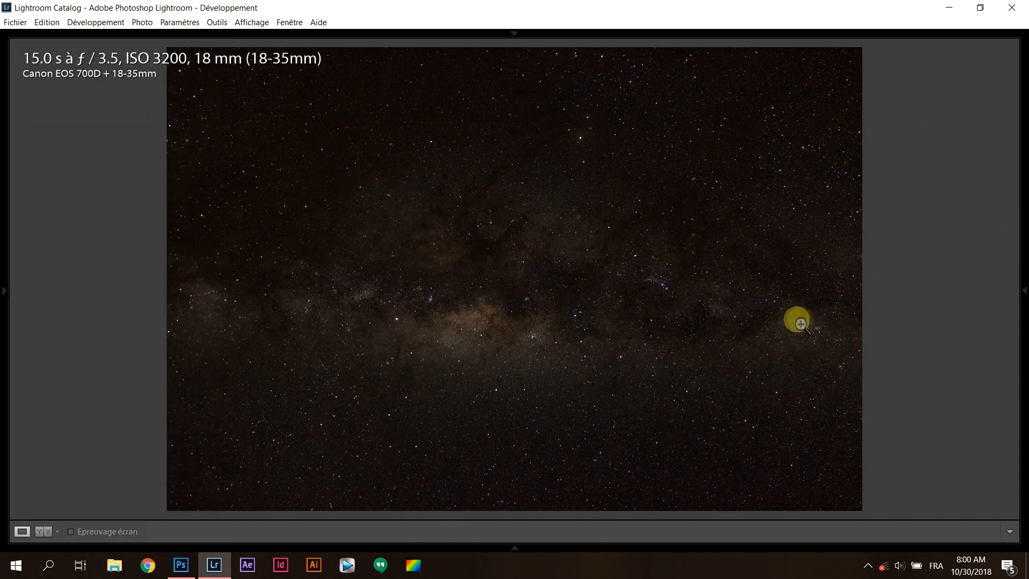
{"action": "mouse_move", "coordinate": [1022, 270]}
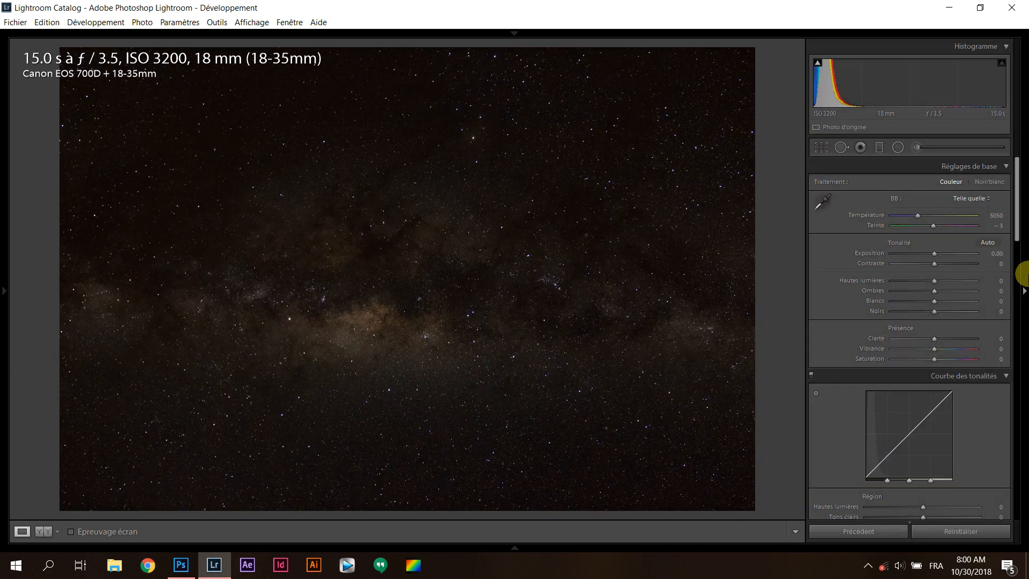
Turn off the information overlay on the photo in the Develop view options
{"action": "left_click", "coordinate": [262, 22]}
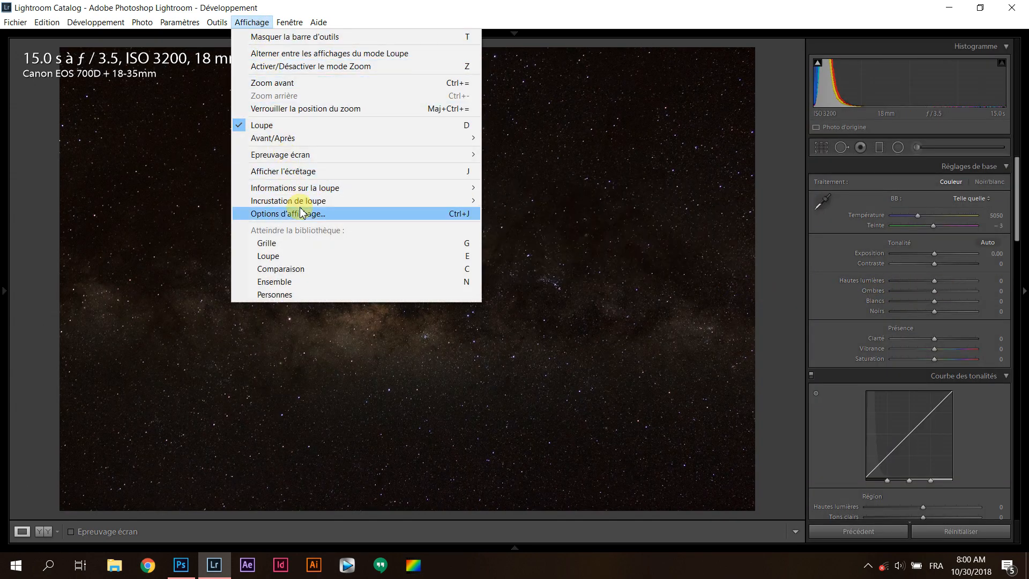
{"action": "left_click", "coordinate": [301, 213]}
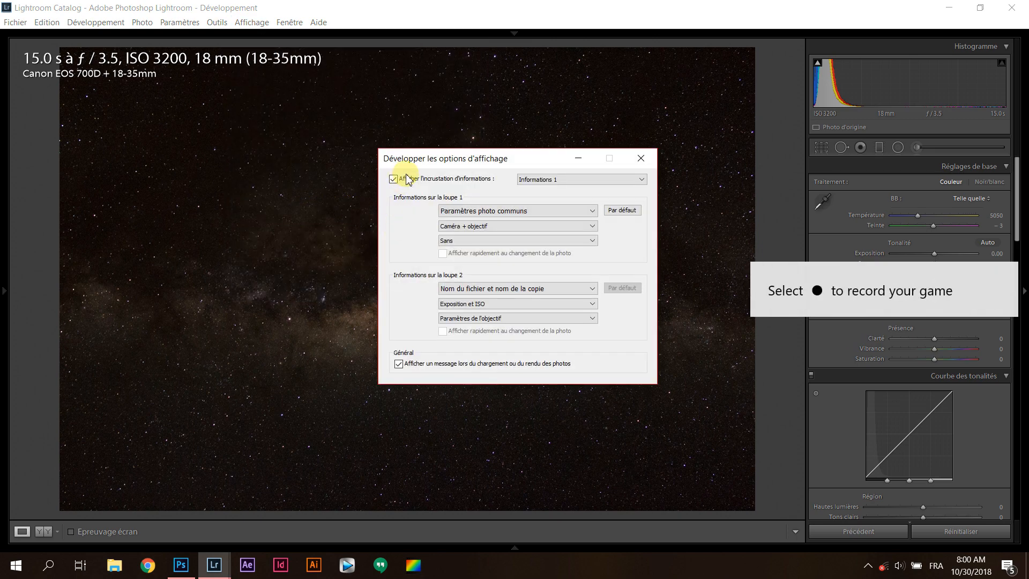
{"action": "left_click", "coordinate": [417, 179]}
{"action": "left_click", "coordinate": [641, 158]}
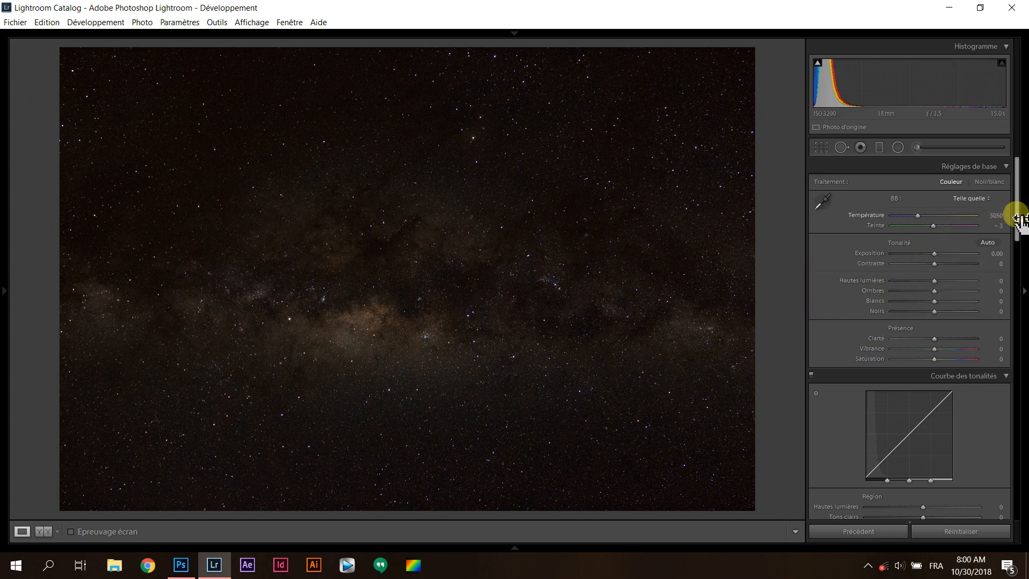
Enable the lens profile correction for the SIGMA 18-35mm F1.8 DC HSM A013 and set its vignetting value to 90
{"action": "left_click_drag", "start_coordinate": [1018, 213], "coordinate": [1000, 452]}
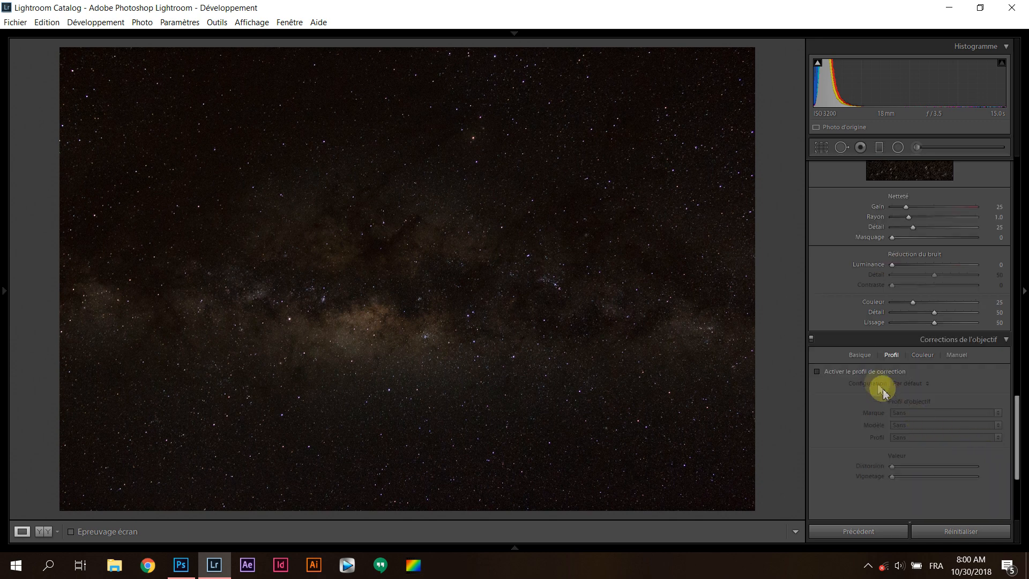
{"action": "left_click", "coordinate": [866, 371]}
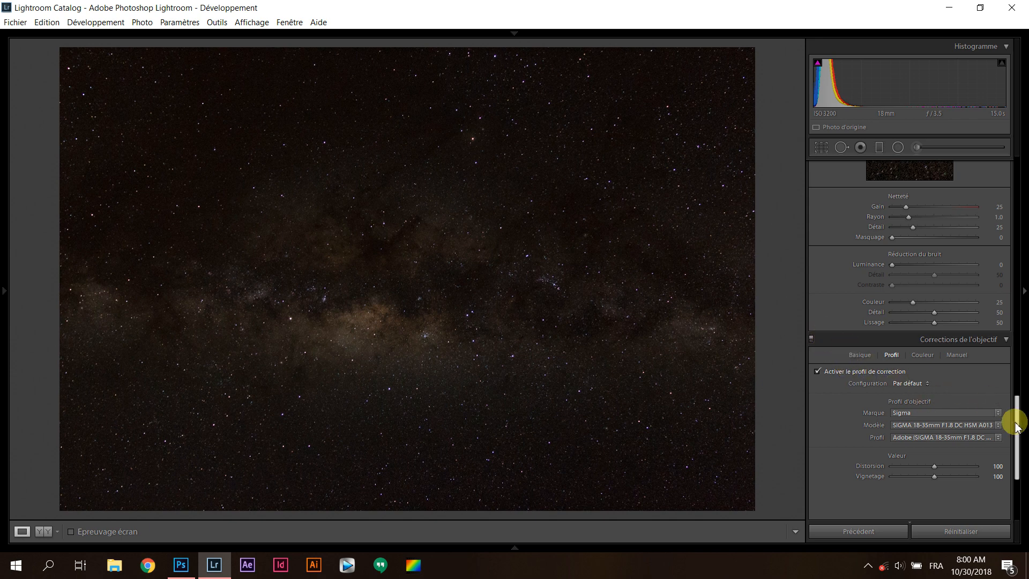
{"action": "left_click", "coordinate": [921, 415]}
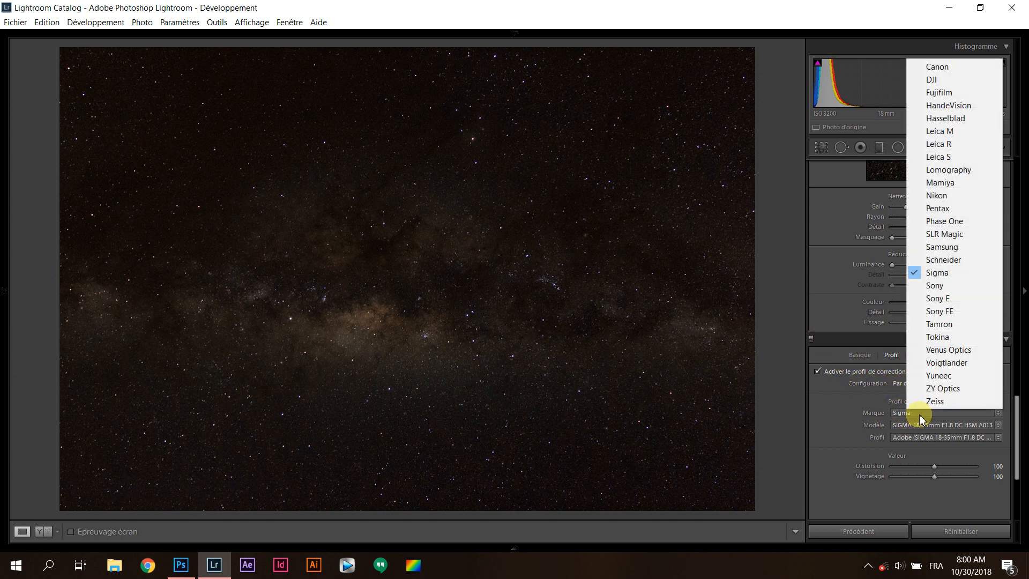
{"action": "left_click", "coordinate": [852, 415]}
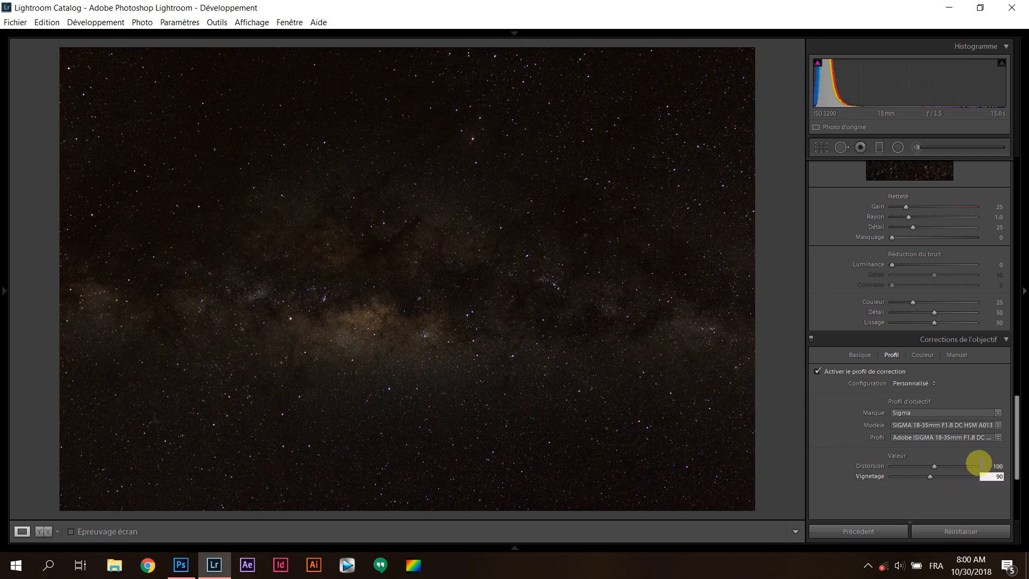
Remove chromatic aberration and sample a star's purple fringe to defringe it with value 5 and purple hue 29/53
{"action": "left_click_drag", "start_coordinate": [1020, 445], "coordinate": [1003, 208]}
{"action": "scroll", "coordinate": [989, 294], "scroll_direction": "down", "scroll_amount": 15}
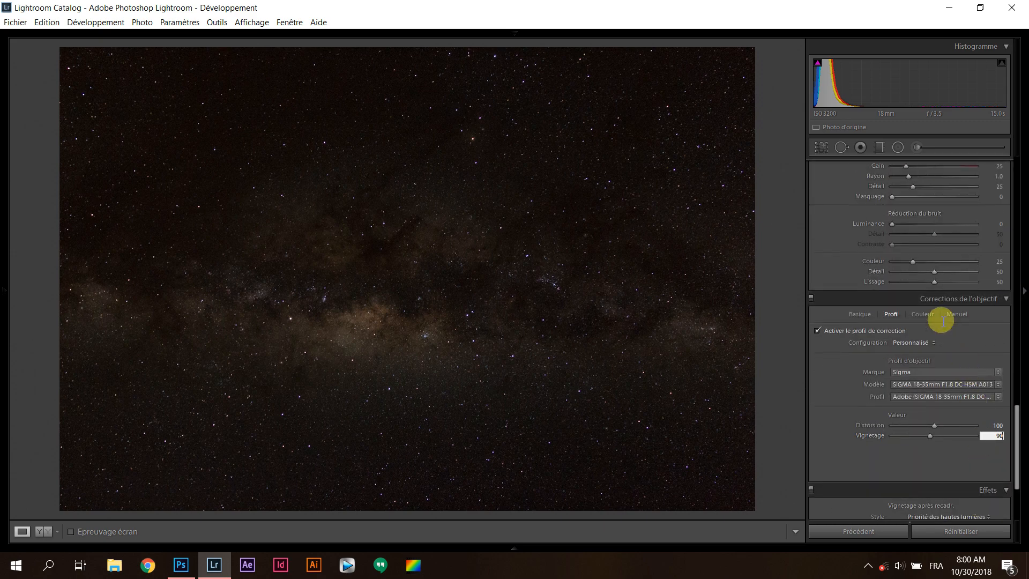
{"action": "left_click", "coordinate": [922, 314]}
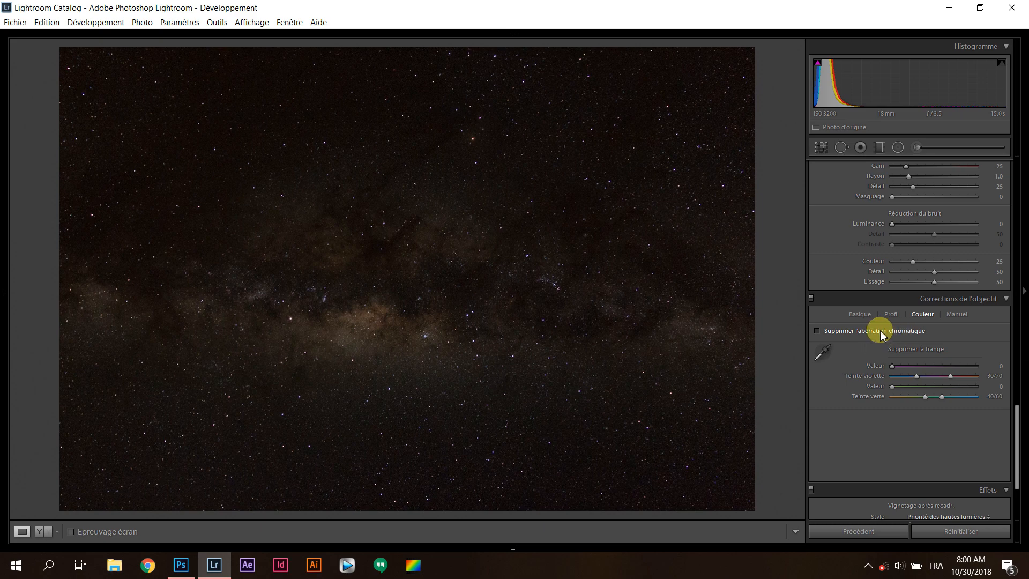
{"action": "left_click", "coordinate": [701, 102]}
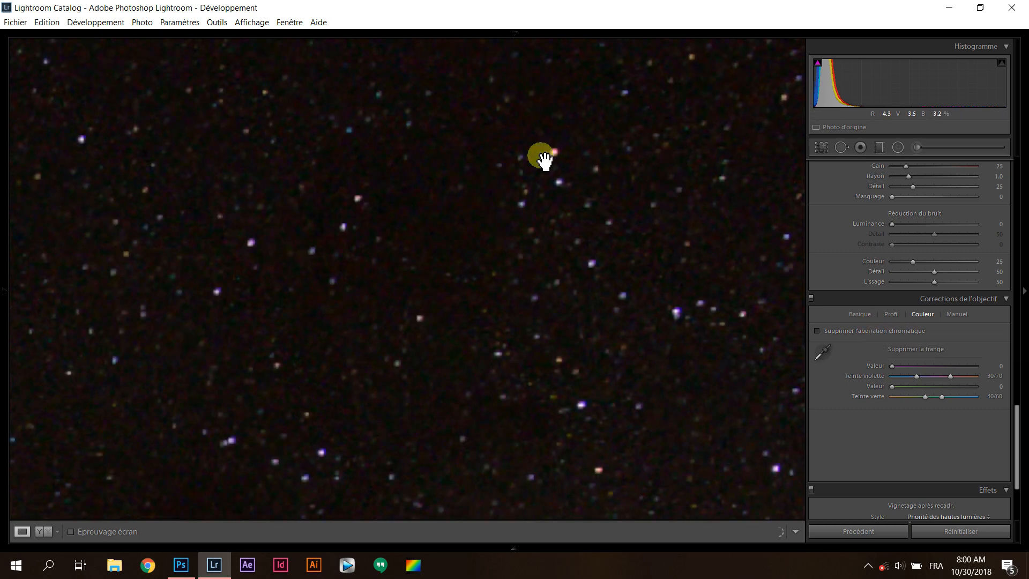
{"action": "left_click", "coordinate": [823, 355]}
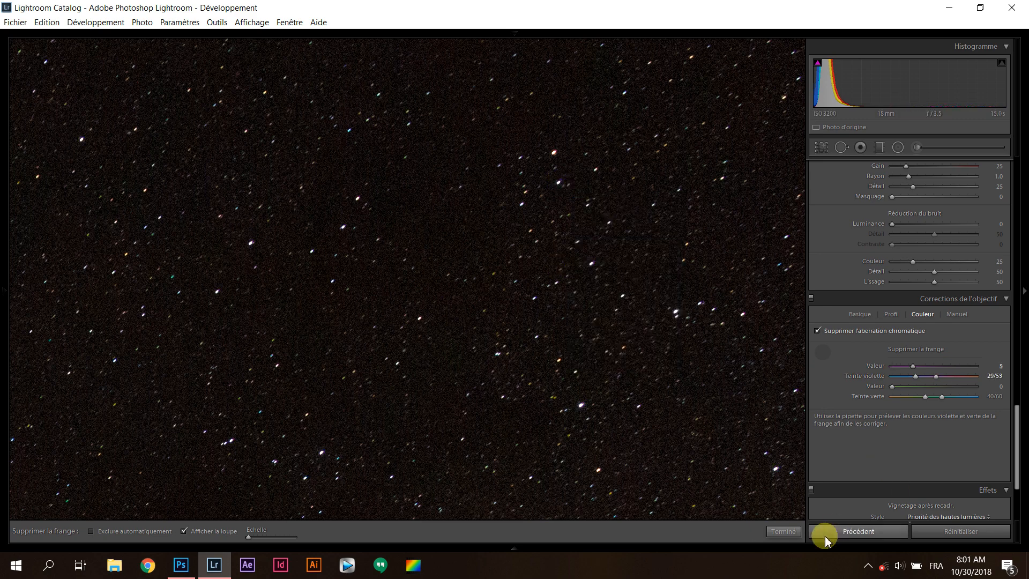
{"action": "left_click", "coordinate": [784, 531]}
Examine the stars across the Milky Way at close zoom for remaining colour fringes, and return to the full photo
{"action": "left_click_drag", "start_coordinate": [452, 364], "coordinate": [581, 259]}
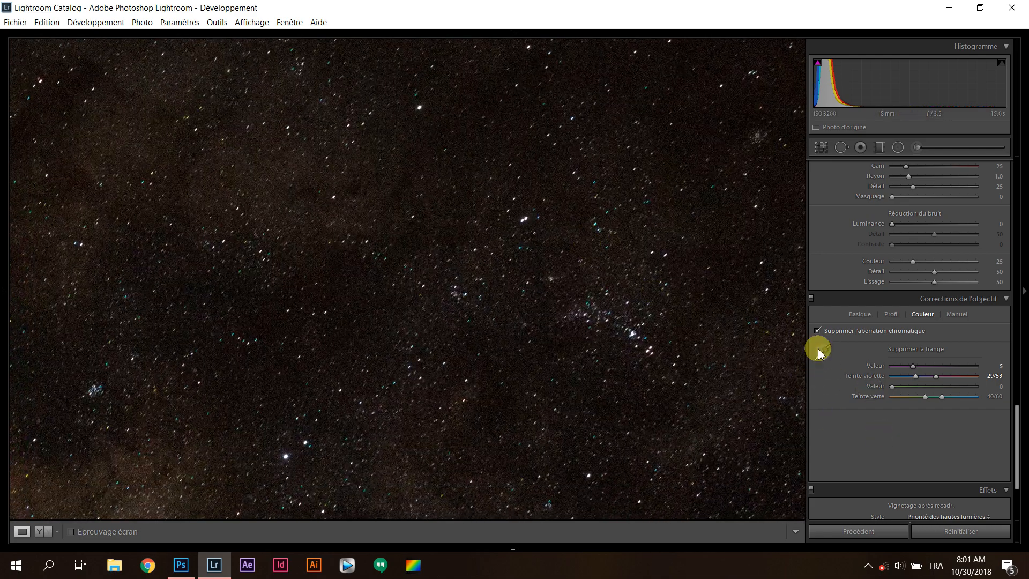
{"action": "left_click_drag", "start_coordinate": [476, 390], "coordinate": [638, 193]}
{"action": "left_click_drag", "start_coordinate": [468, 329], "coordinate": [613, 316]}
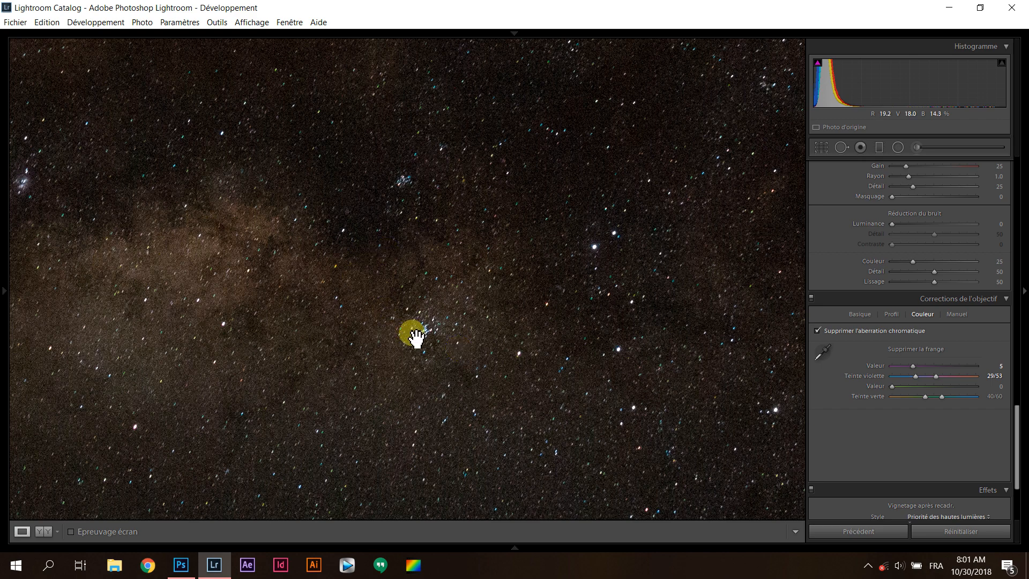
{"action": "left_click_drag", "start_coordinate": [417, 336], "coordinate": [466, 301]}
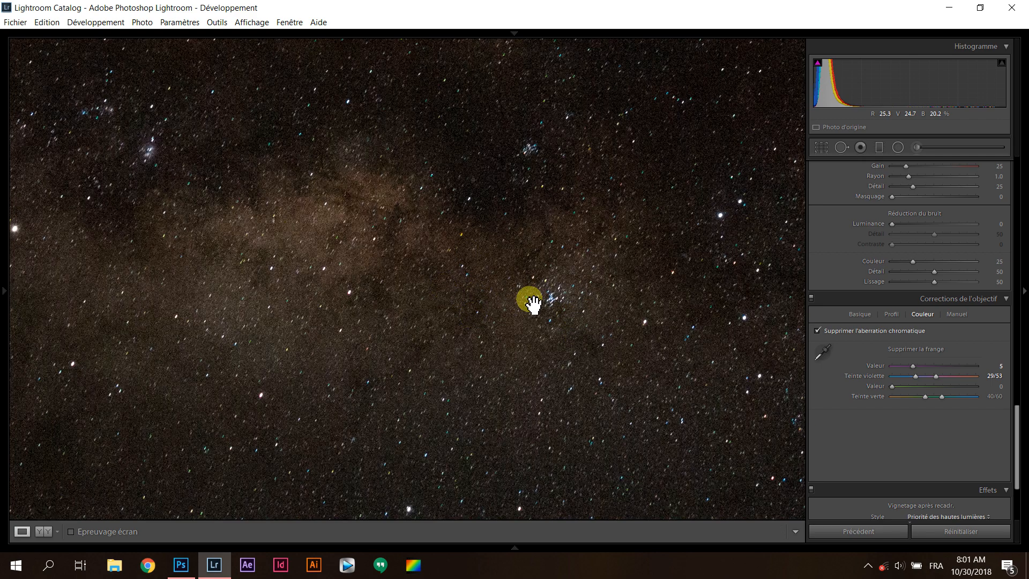
{"action": "left_click_drag", "start_coordinate": [533, 302], "coordinate": [621, 346]}
{"action": "left_click", "coordinate": [542, 274]}
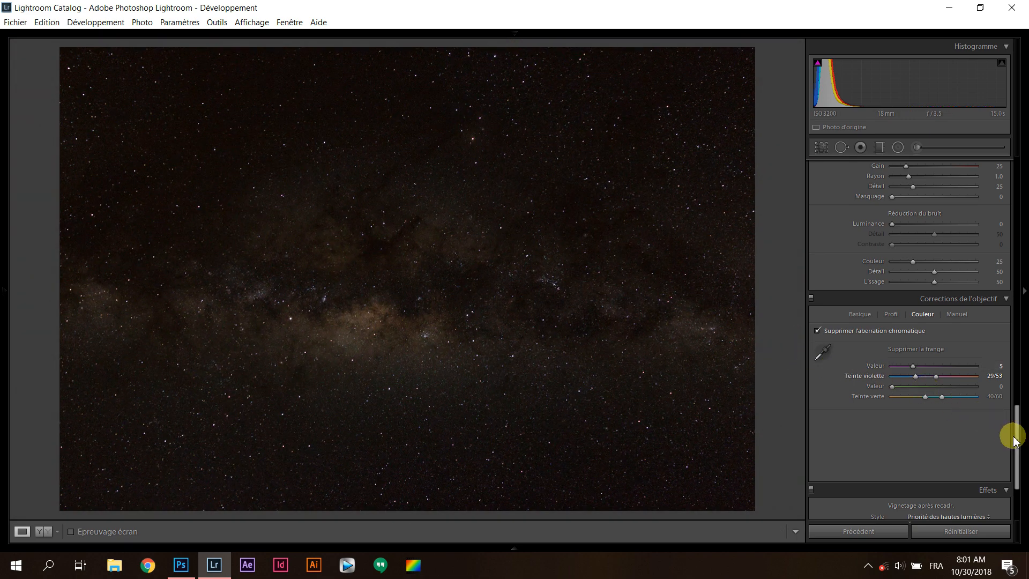
Raise the photo's exposure to +1.31 in the basic adjustments
{"action": "left_click_drag", "start_coordinate": [1018, 442], "coordinate": [1006, 184]}
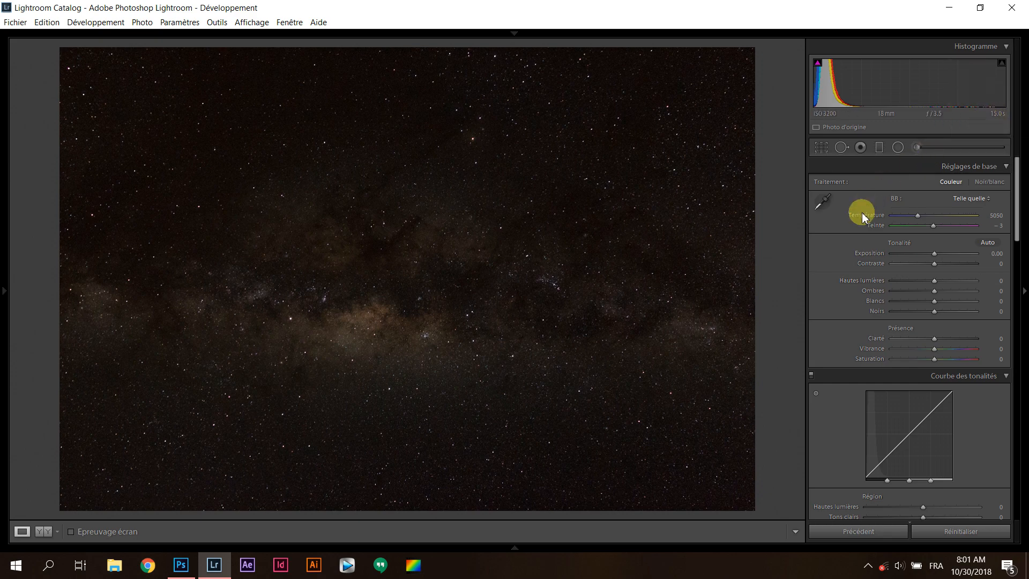
{"action": "left_click_drag", "start_coordinate": [935, 255], "coordinate": [951, 253]}
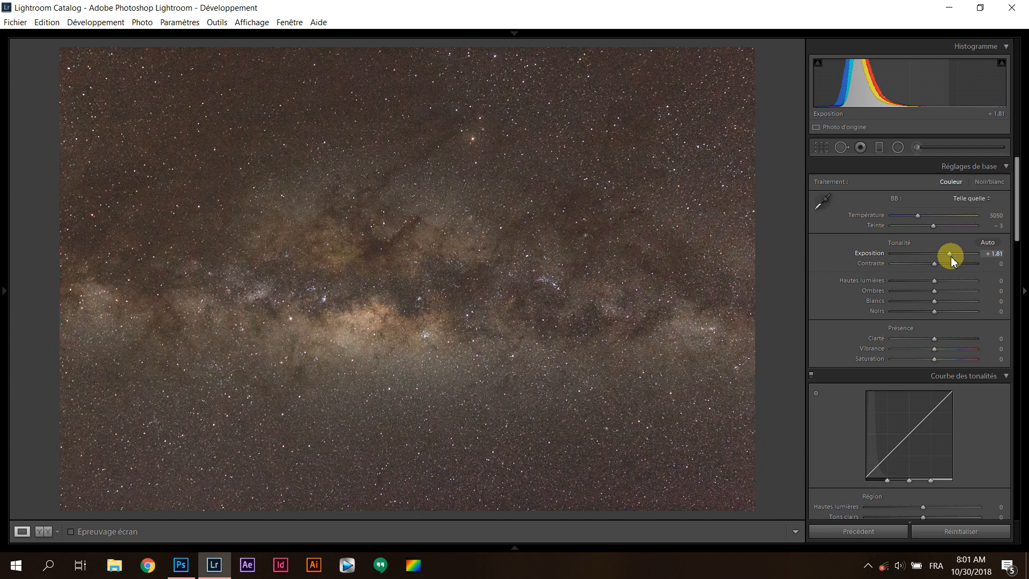
{"action": "left_click_drag", "start_coordinate": [951, 256], "coordinate": [942, 257]}
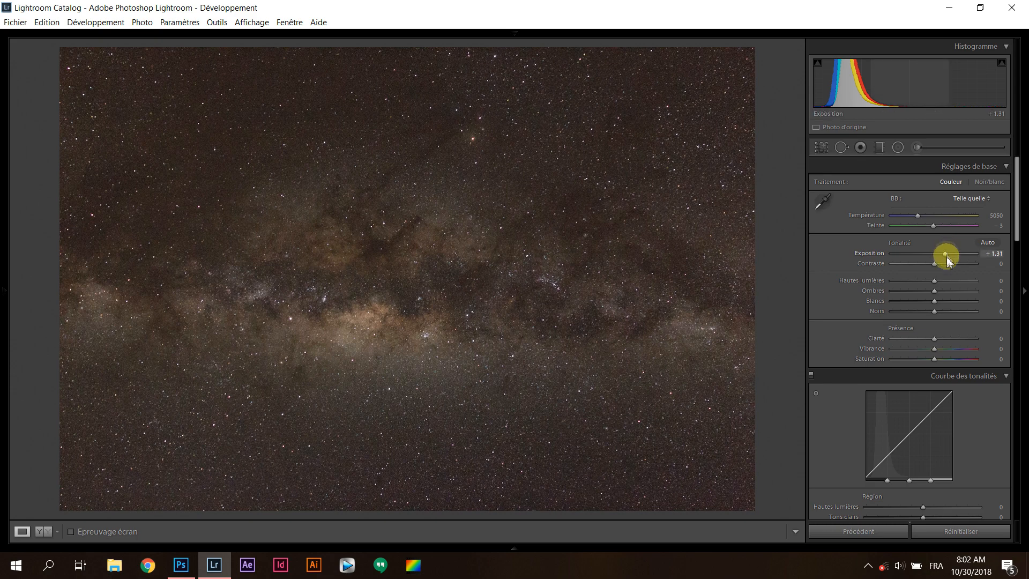
Try a saturation of +25 on the photo and reset it to its default
{"action": "left_click_drag", "start_coordinate": [938, 359], "coordinate": [945, 362]}
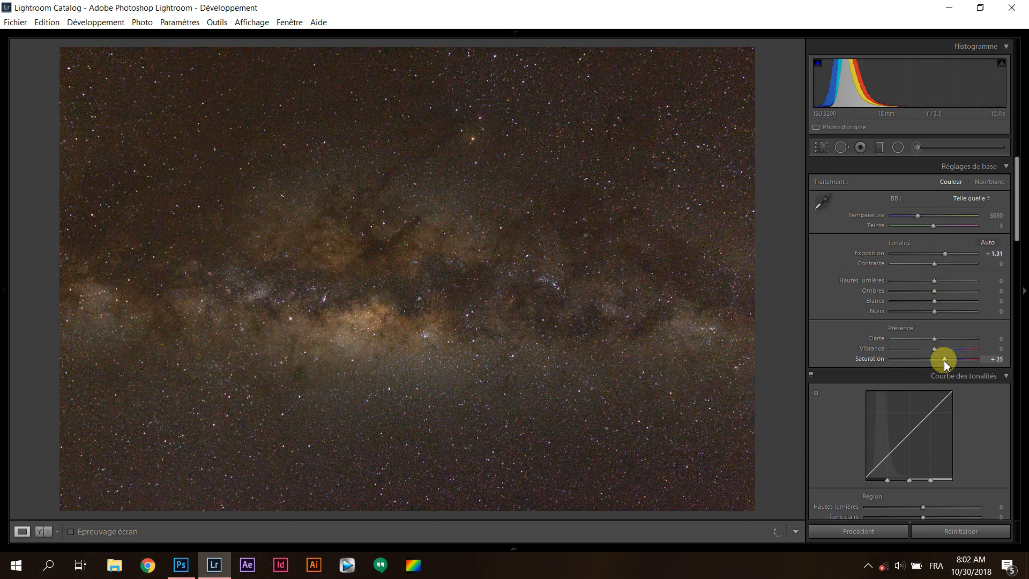
{"action": "double_click", "coordinate": [944, 360]}
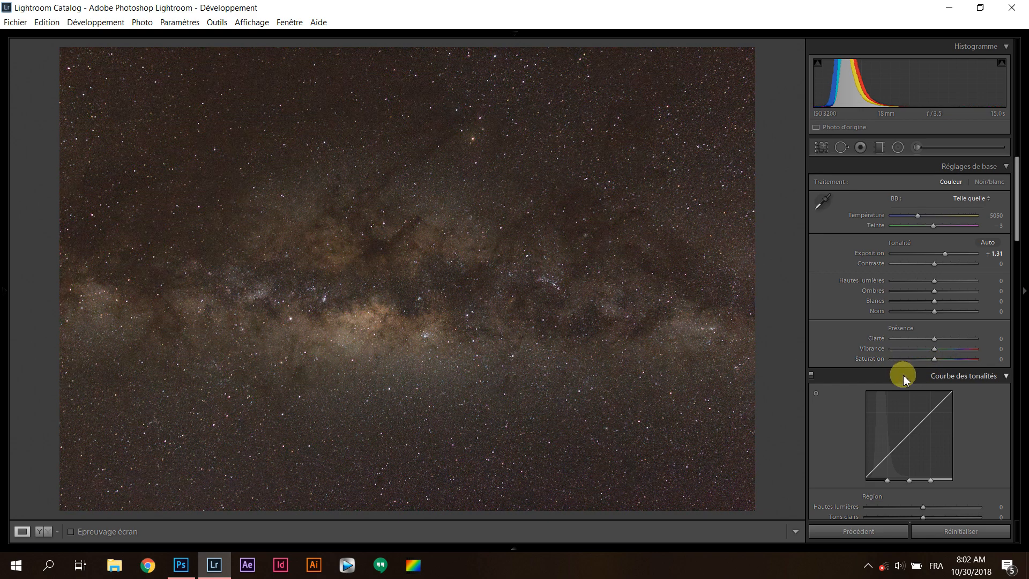
Set vibrance to +49 and saturation to +52 to judge the colours, and set the white balance to temperature 4400 and tint −9
{"action": "left_click_drag", "start_coordinate": [932, 360], "coordinate": [956, 359]}
{"action": "left_click", "coordinate": [954, 359]}
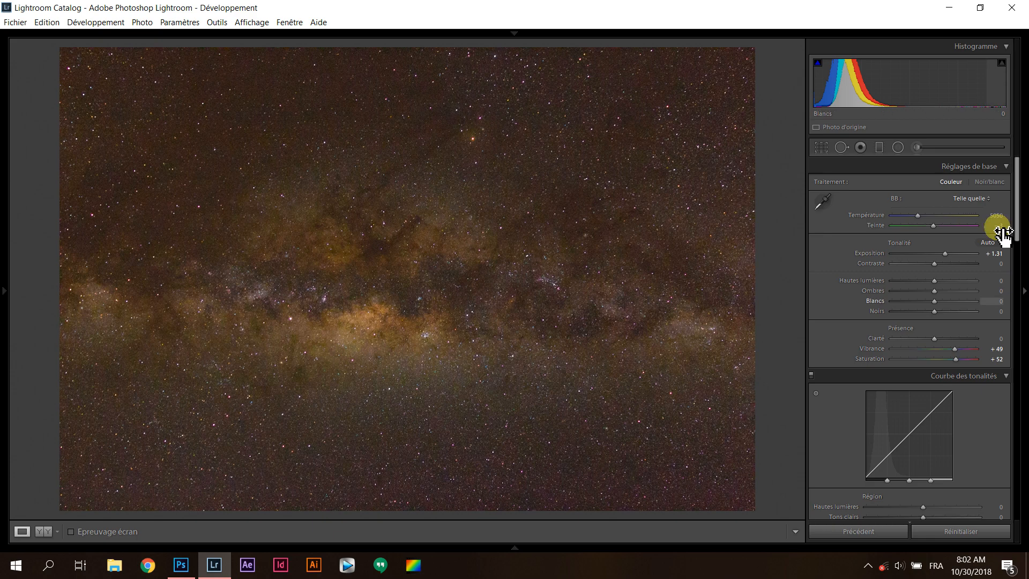
{"action": "left_click_drag", "start_coordinate": [995, 215], "coordinate": [991, 216]}
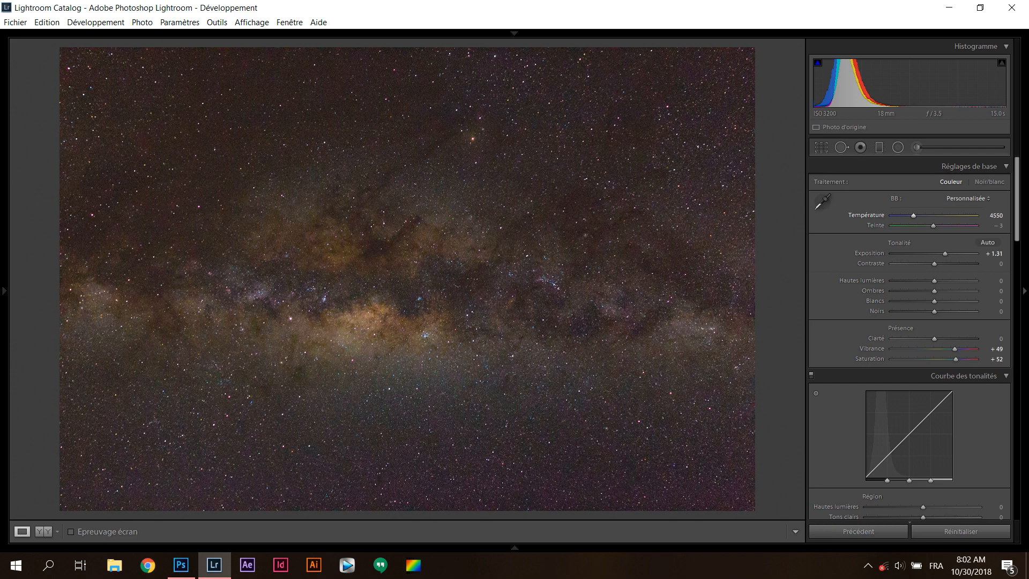
{"action": "left_click_drag", "start_coordinate": [991, 215], "coordinate": [997, 225]}
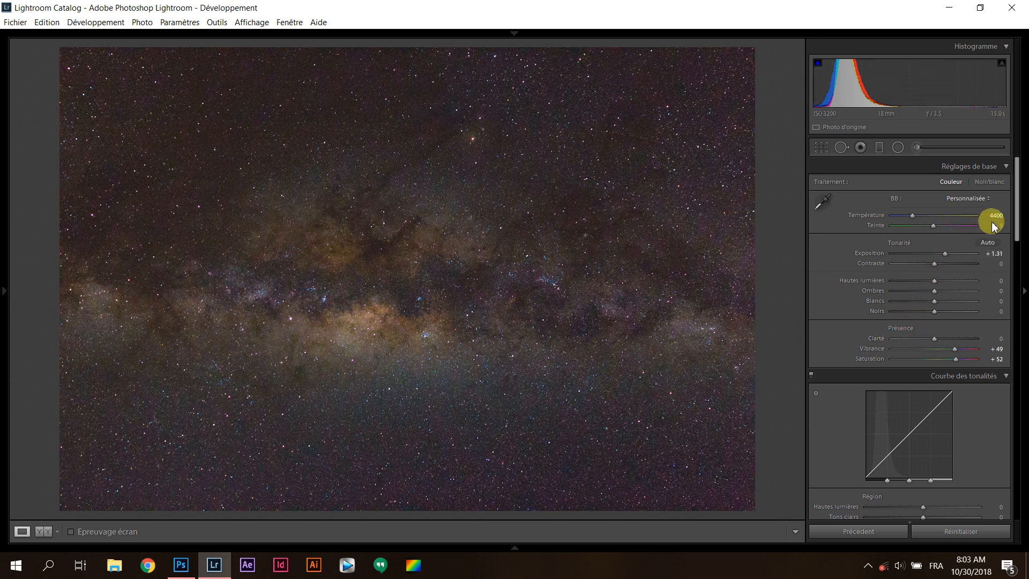
{"action": "left_click_drag", "start_coordinate": [994, 224], "coordinate": [991, 224]}
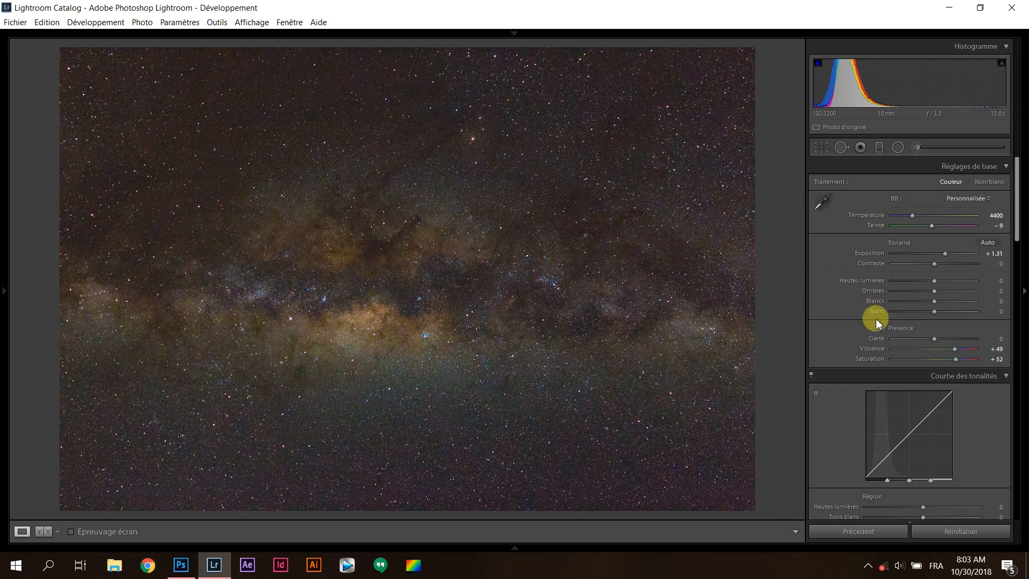
Set contrast to +20, whites to +49, shadows to −45 and highlights to −29 in the basic tone adjustments
{"action": "left_click_drag", "start_coordinate": [933, 265], "coordinate": [944, 272]}
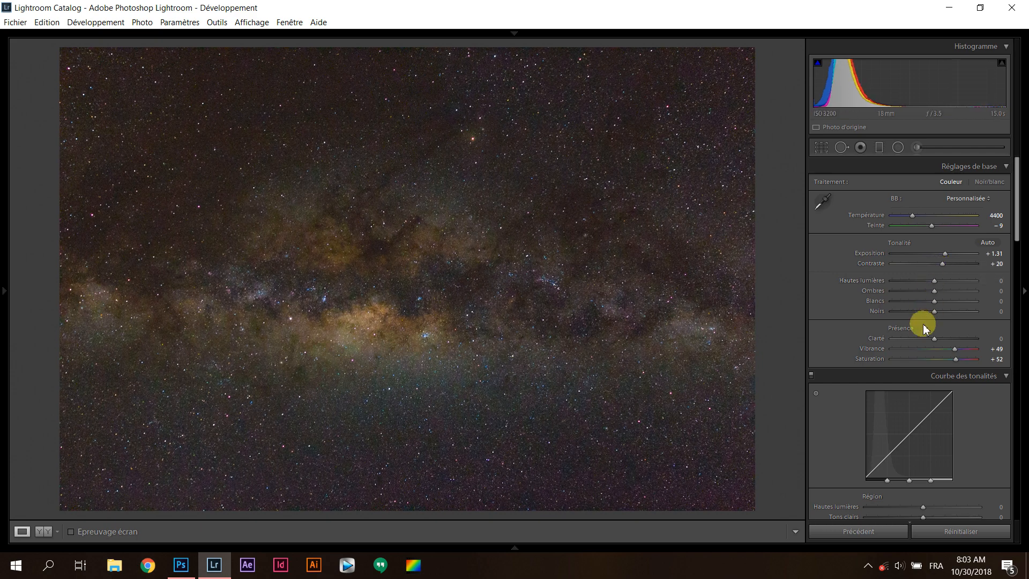
{"action": "left_click_drag", "start_coordinate": [933, 301], "coordinate": [953, 303]}
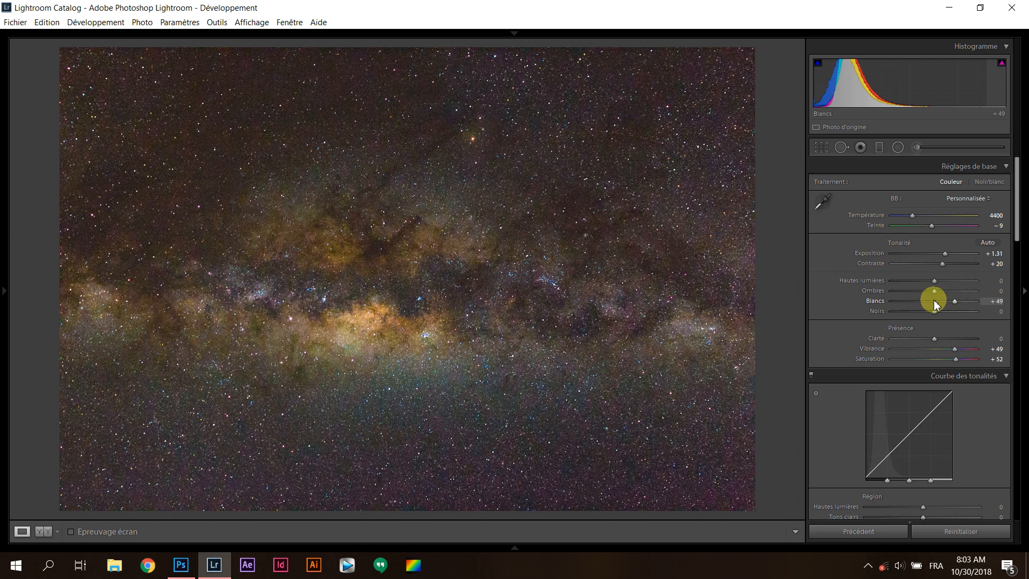
{"action": "mouse_move", "coordinate": [934, 291]}
{"action": "left_mouse_down"}
{"action": "mouse_move", "coordinate": [922, 294]}
{"action": "mouse_move", "coordinate": [947, 294]}
{"action": "left_mouse_up"}
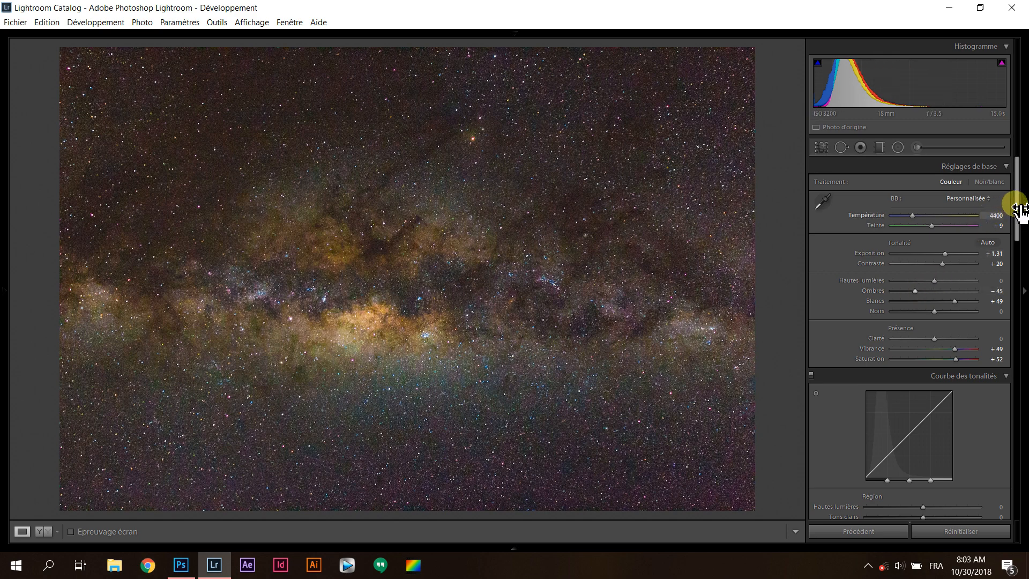
{"action": "left_click_drag", "start_coordinate": [934, 280], "coordinate": [923, 280]}
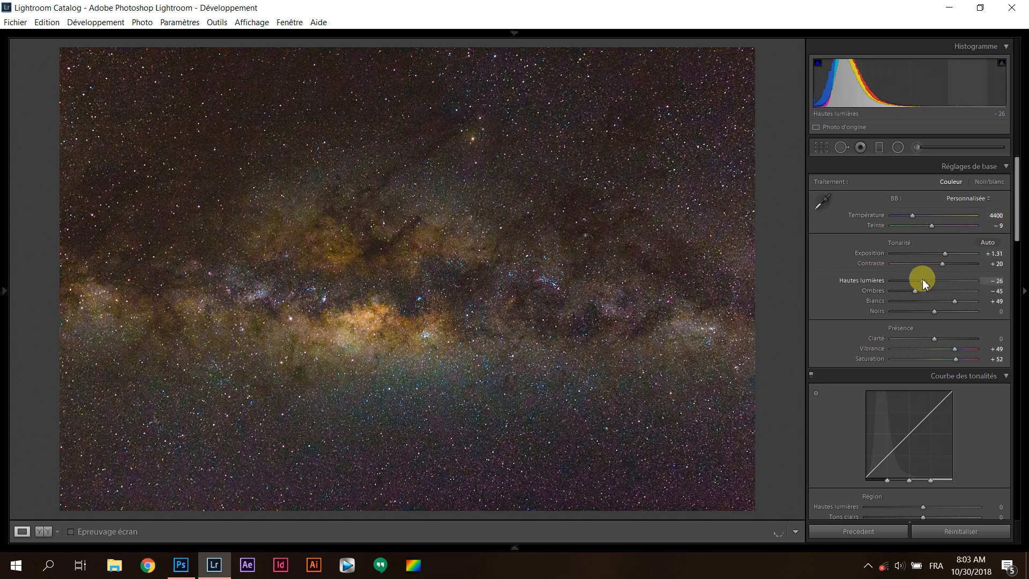
Shape the tone curve regions with lights at +45, darks at −16 and shadows at −3
{"action": "left_click_drag", "start_coordinate": [1013, 219], "coordinate": [1009, 260]}
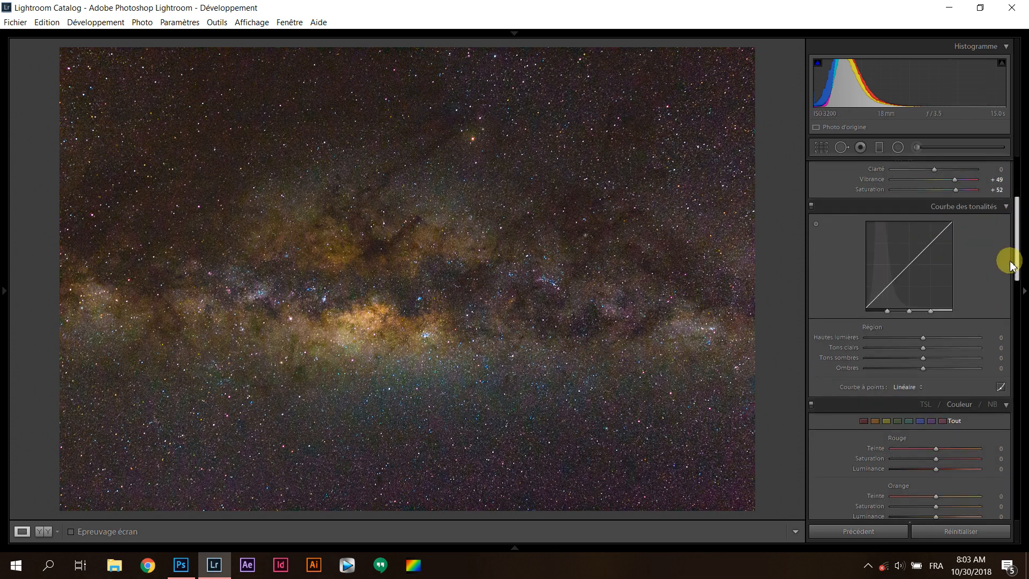
{"action": "mouse_move", "coordinate": [926, 345]}
{"action": "left_mouse_down"}
{"action": "mouse_move", "coordinate": [960, 349]}
{"action": "mouse_move", "coordinate": [917, 357]}
{"action": "left_mouse_up"}
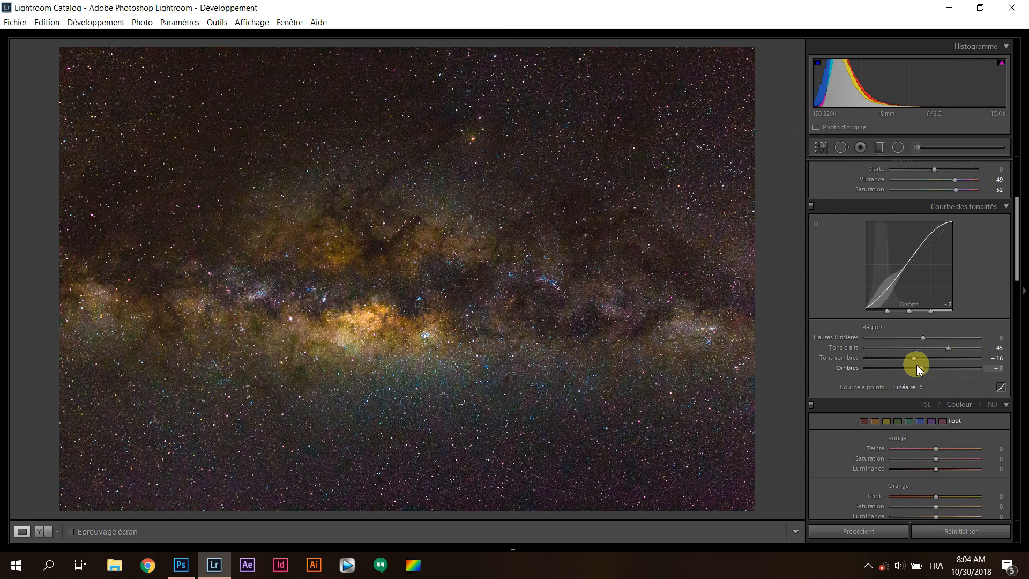
{"action": "left_click_drag", "start_coordinate": [918, 368], "coordinate": [894, 371]}
{"action": "left_click_drag", "start_coordinate": [872, 369], "coordinate": [919, 373]}
Compare a strong clarity of +97 with a negative one, and set the clarity to −18
{"action": "left_click_drag", "start_coordinate": [1011, 284], "coordinate": [1006, 218]}
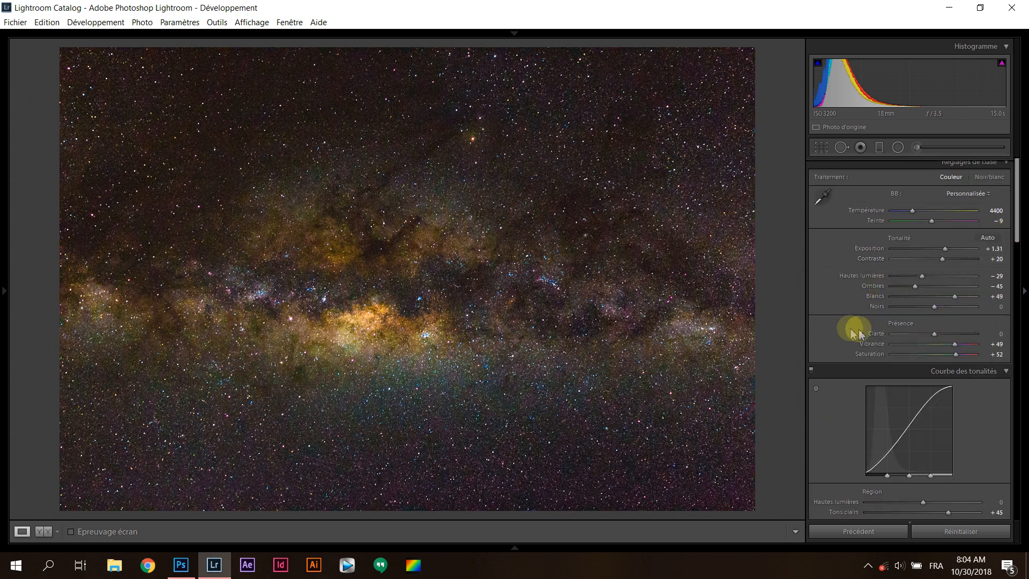
{"action": "left_click_drag", "start_coordinate": [930, 341], "coordinate": [959, 342]}
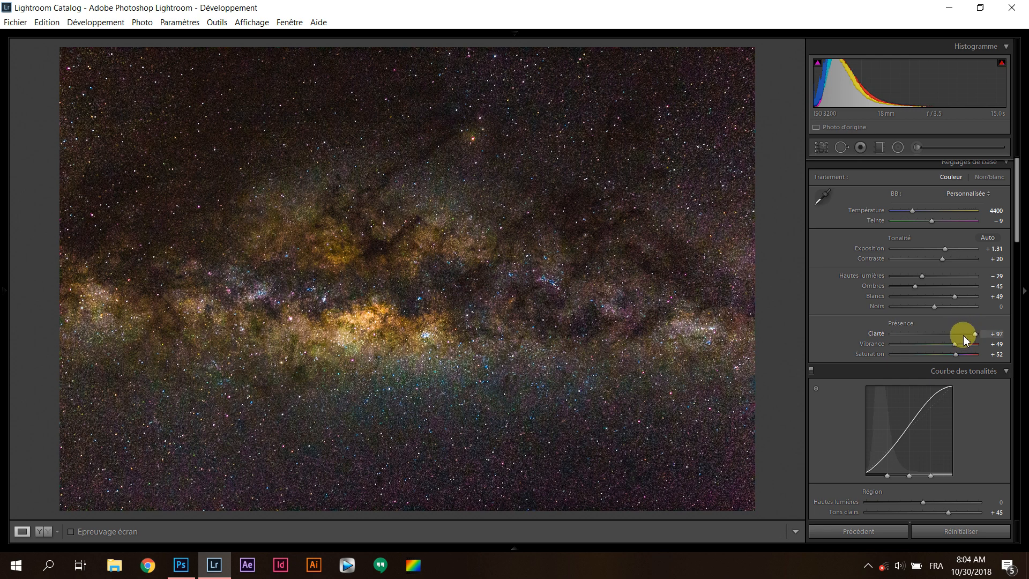
{"action": "left_click_drag", "start_coordinate": [967, 340], "coordinate": [929, 335]}
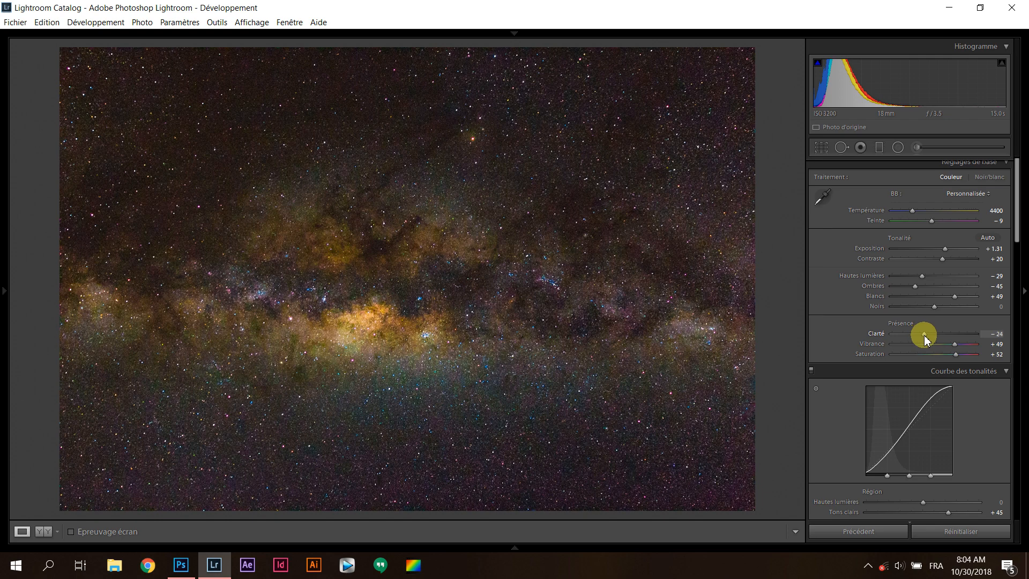
{"action": "left_click_drag", "start_coordinate": [924, 336], "coordinate": [938, 343]}
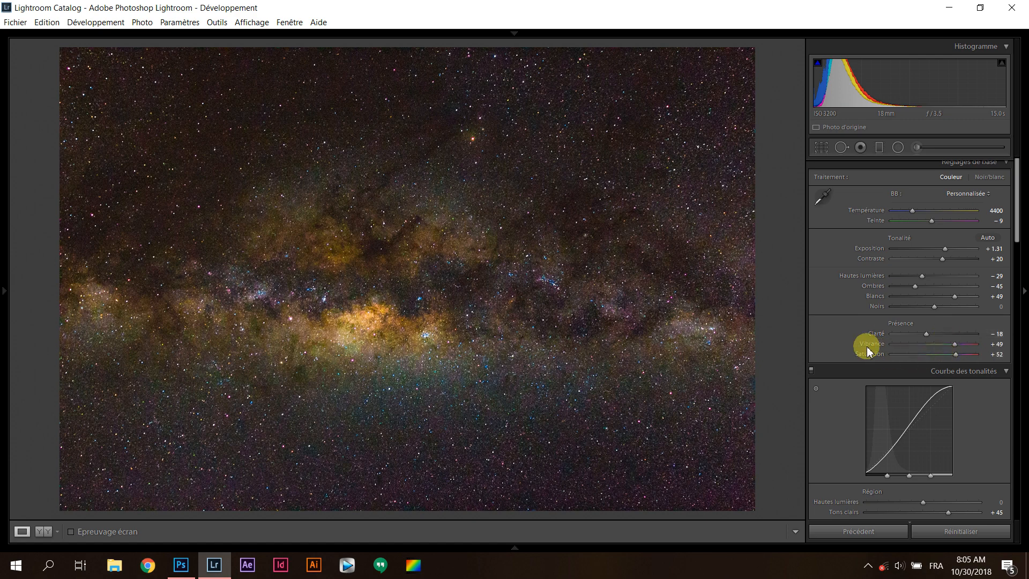
Reset the photo's saturation and vibrance to their defaults, and set saturation to +24 and vibrance to +11
{"action": "scroll", "coordinate": [848, 340], "scroll_direction": "down", "scroll_amount": 3}
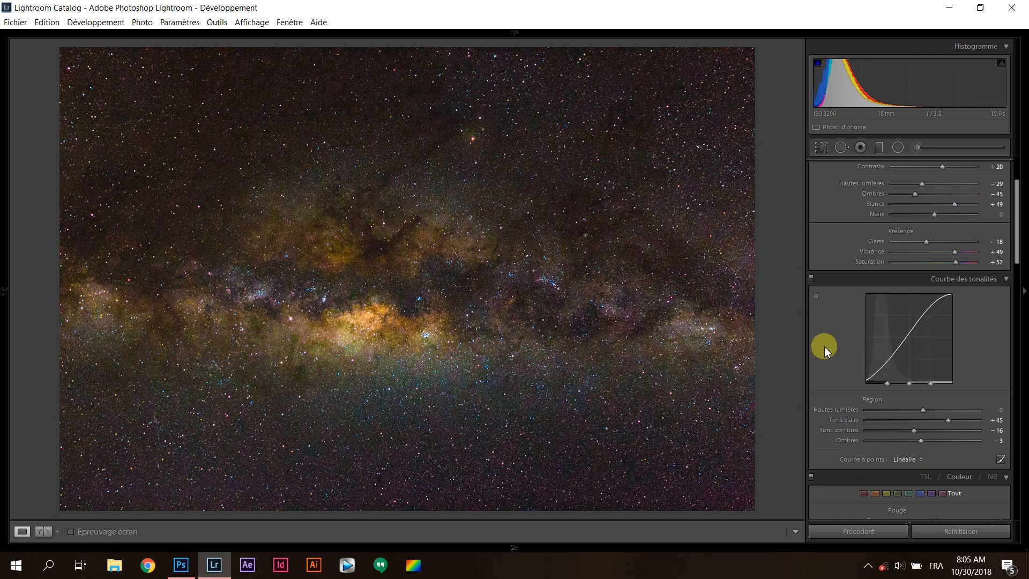
{"action": "scroll", "coordinate": [823, 345], "scroll_direction": "down", "scroll_amount": 3}
{"action": "scroll", "coordinate": [825, 348], "scroll_direction": "down", "scroll_amount": 6}
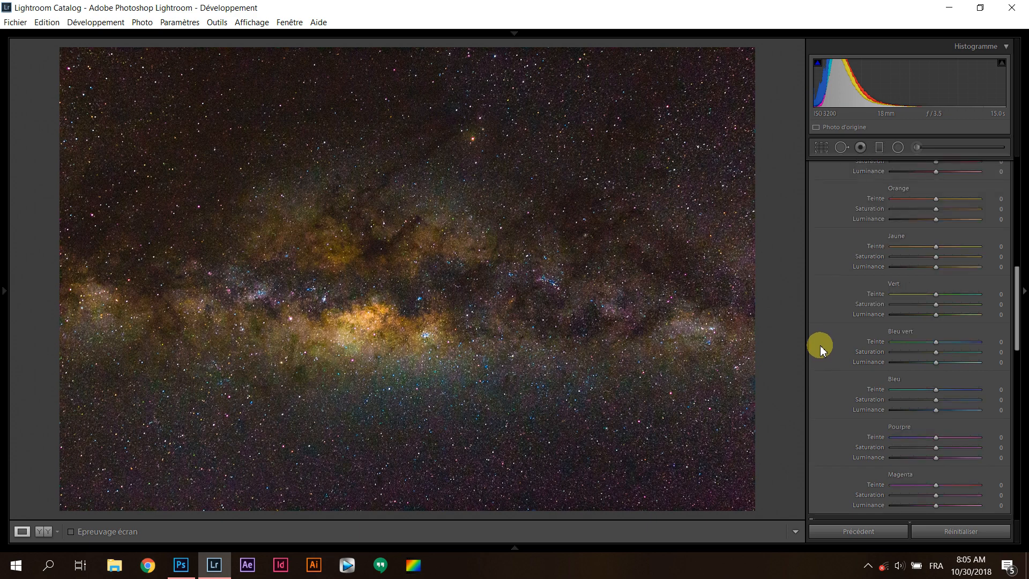
{"action": "scroll", "coordinate": [825, 343], "scroll_direction": "up", "scroll_amount": 12}
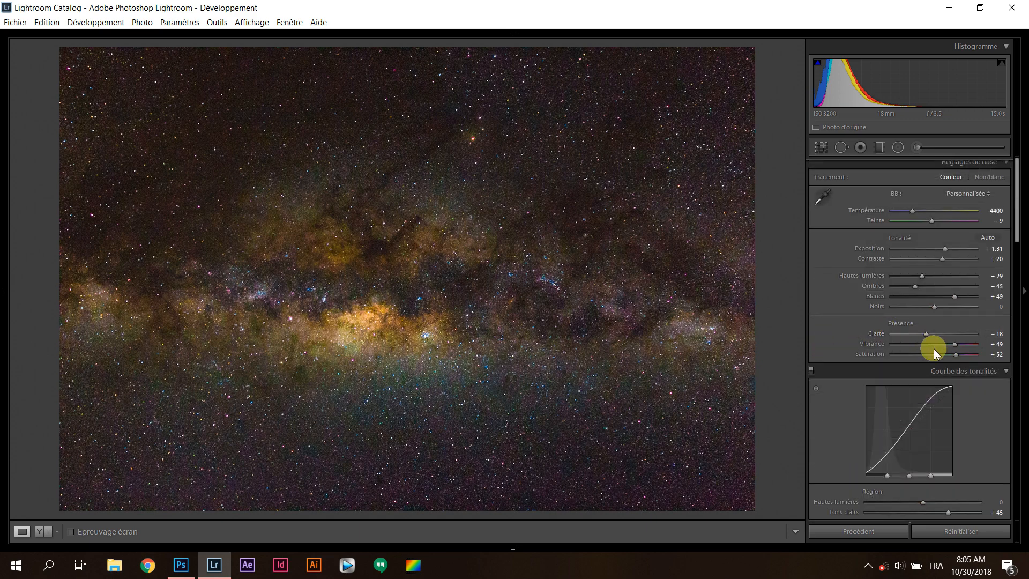
{"action": "double_click", "coordinate": [955, 354]}
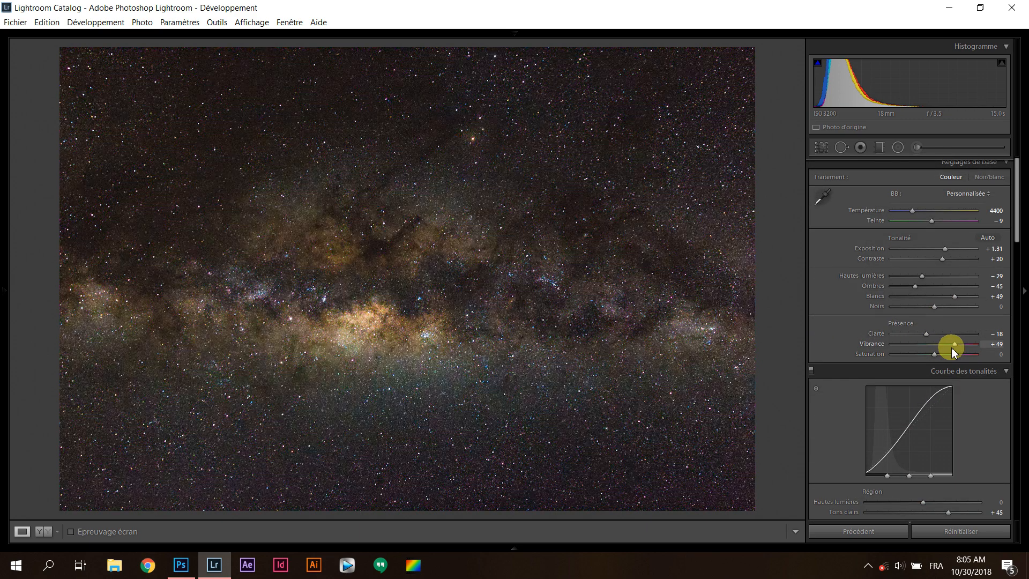
{"action": "double_click", "coordinate": [953, 346]}
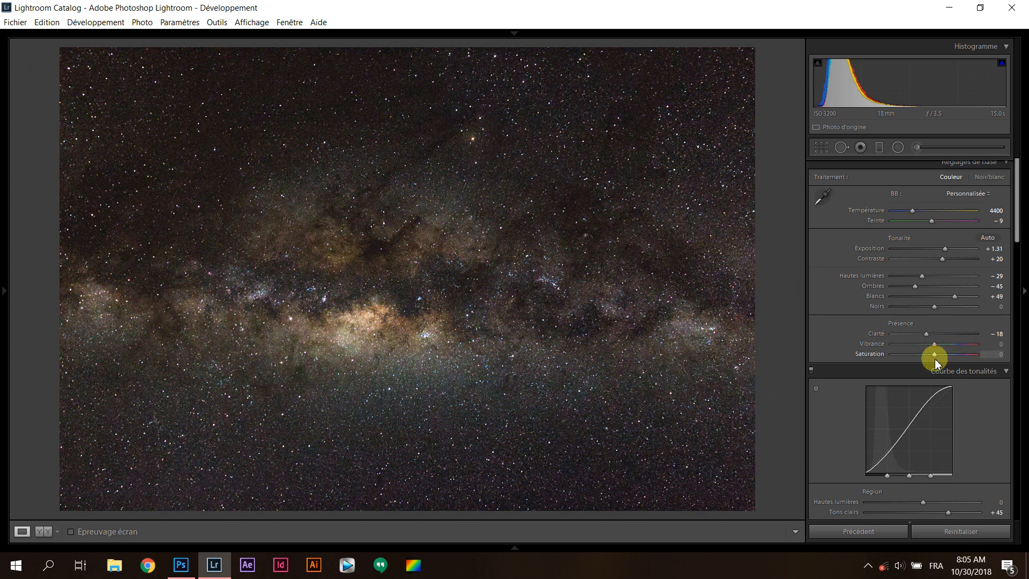
{"action": "mouse_move", "coordinate": [938, 352]}
{"action": "left_mouse_down"}
{"action": "mouse_move", "coordinate": [962, 355]}
{"action": "mouse_move", "coordinate": [944, 358]}
{"action": "left_mouse_up"}
{"action": "left_click", "coordinate": [938, 345]}
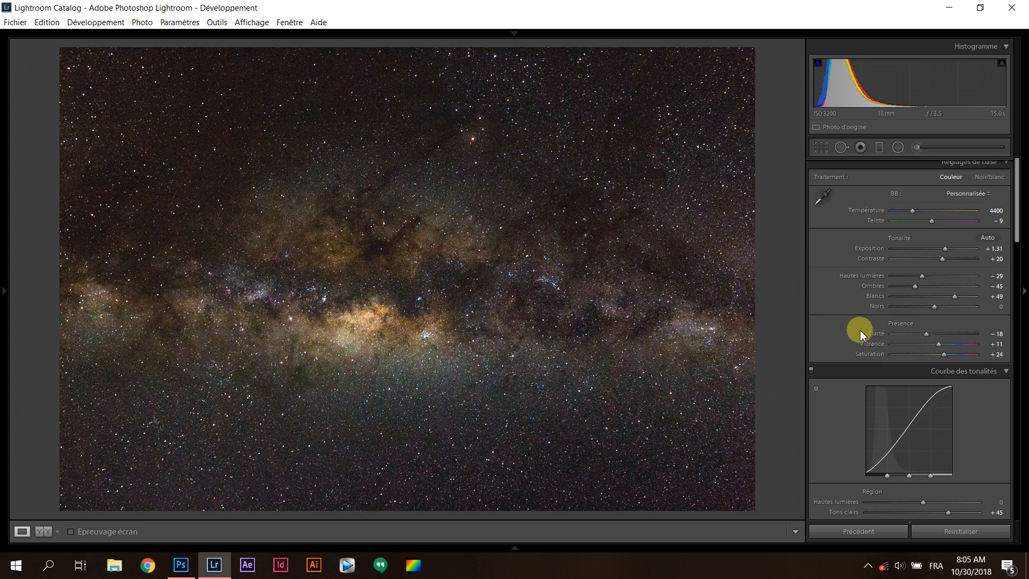
Raise the orange tones' saturation to +15 and luminance to +21, and try adjusting the yellow luminance
{"action": "scroll", "coordinate": [859, 332], "scroll_direction": "down", "scroll_amount": 10}
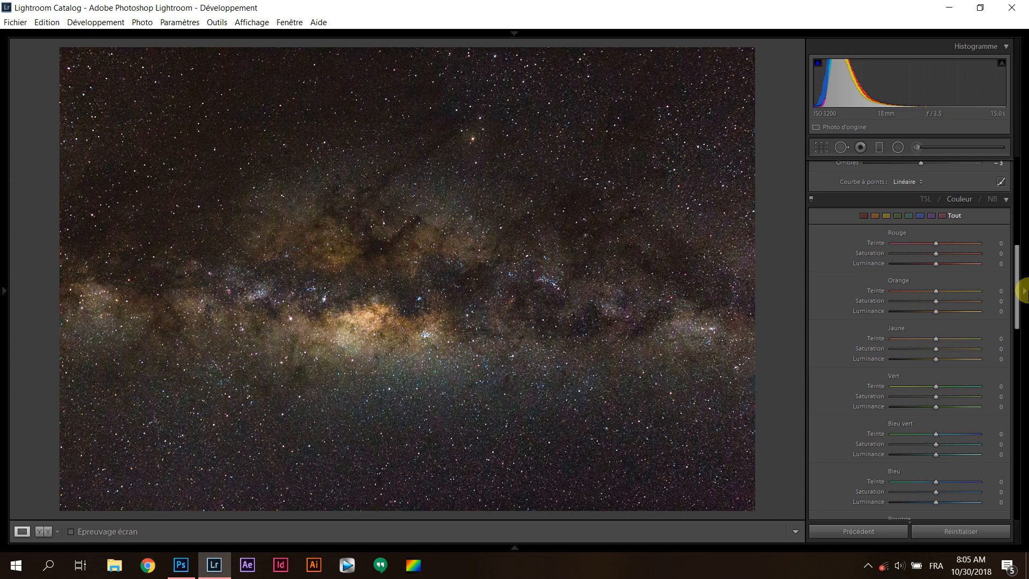
{"action": "scroll", "coordinate": [1018, 294], "scroll_direction": "down", "scroll_amount": 3}
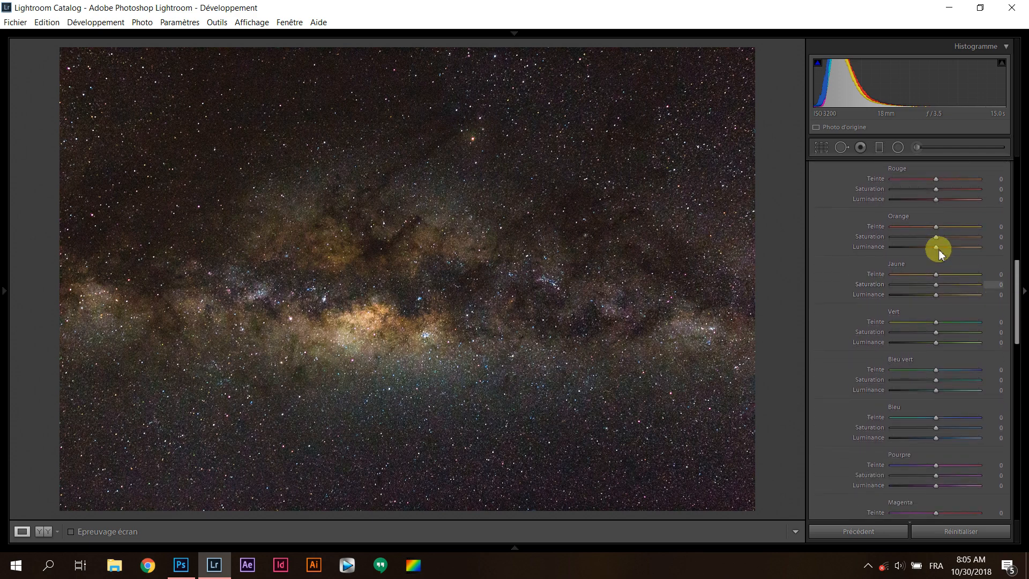
{"action": "mouse_move", "coordinate": [932, 238]}
{"action": "left_mouse_down"}
{"action": "mouse_move", "coordinate": [946, 234]}
{"action": "mouse_move", "coordinate": [934, 248]}
{"action": "mouse_move", "coordinate": [962, 252]}
{"action": "mouse_move", "coordinate": [945, 251]}
{"action": "left_mouse_up"}
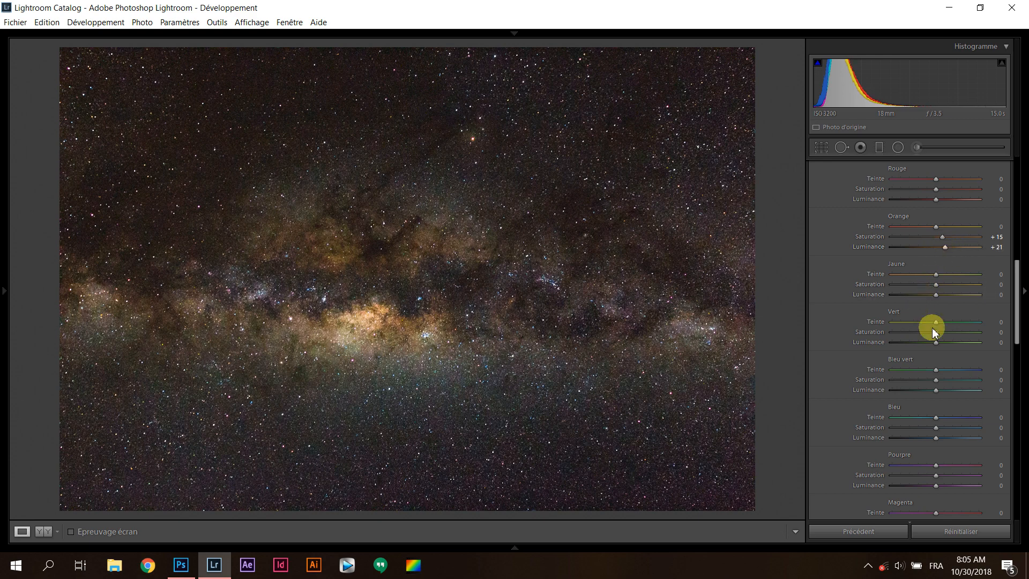
{"action": "left_click_drag", "start_coordinate": [935, 299], "coordinate": [943, 299]}
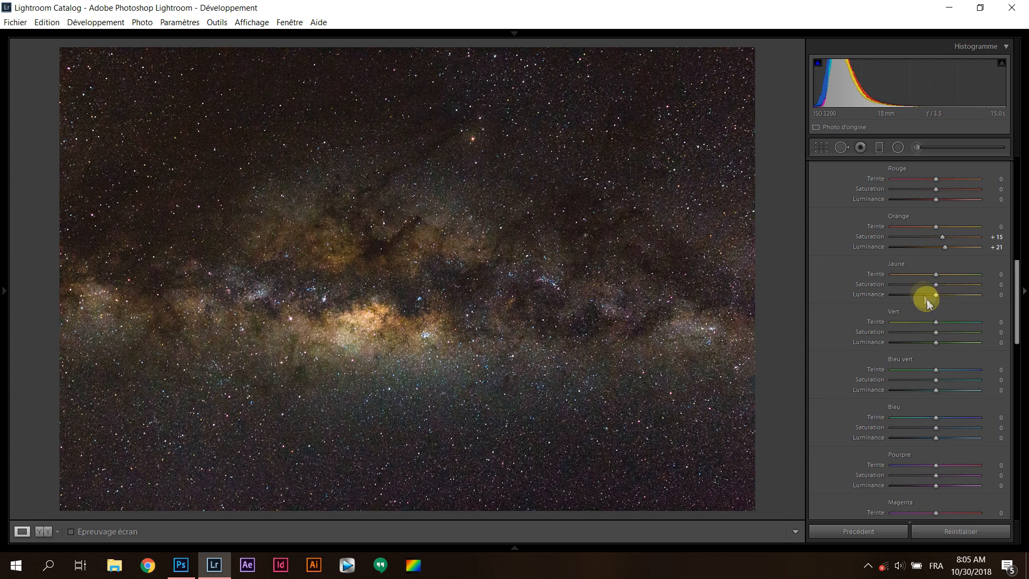
Try a split-toning tint on the shadows with saturation 10, and reset it to its default
{"action": "scroll", "coordinate": [882, 291], "scroll_direction": "down", "scroll_amount": 5}
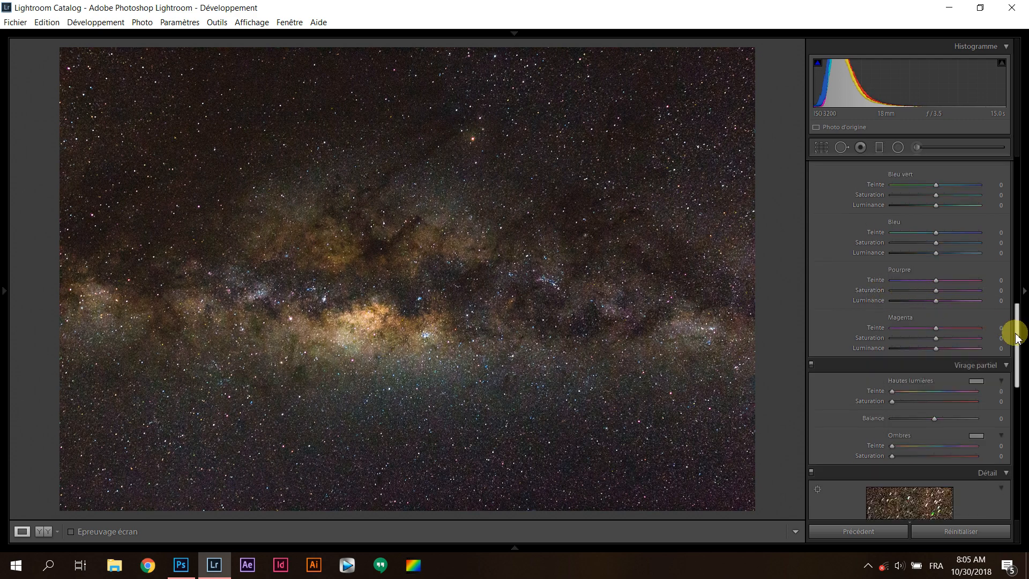
{"action": "left_click_drag", "start_coordinate": [1013, 335], "coordinate": [925, 359]}
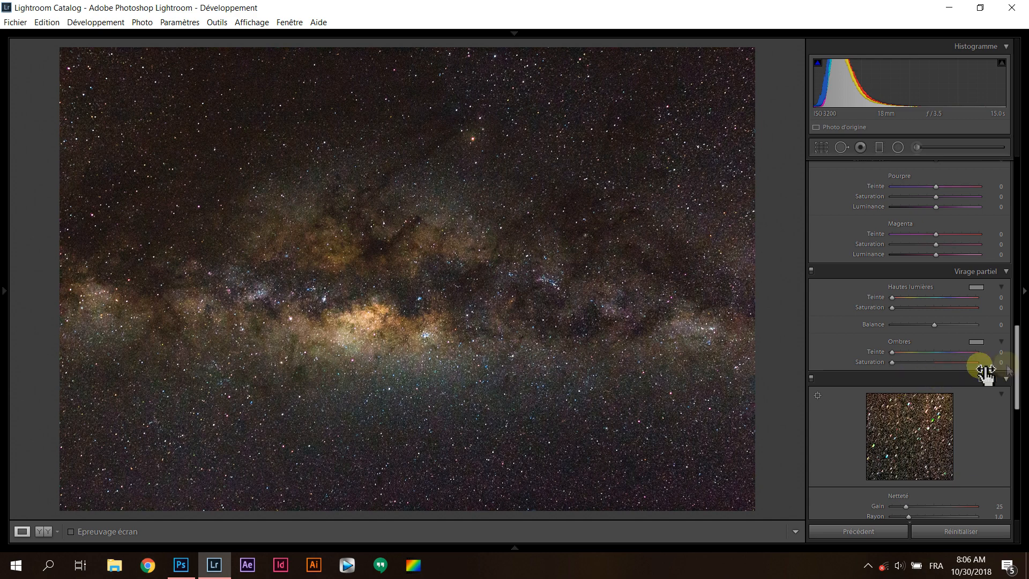
{"action": "left_click_drag", "start_coordinate": [897, 361], "coordinate": [889, 351]}
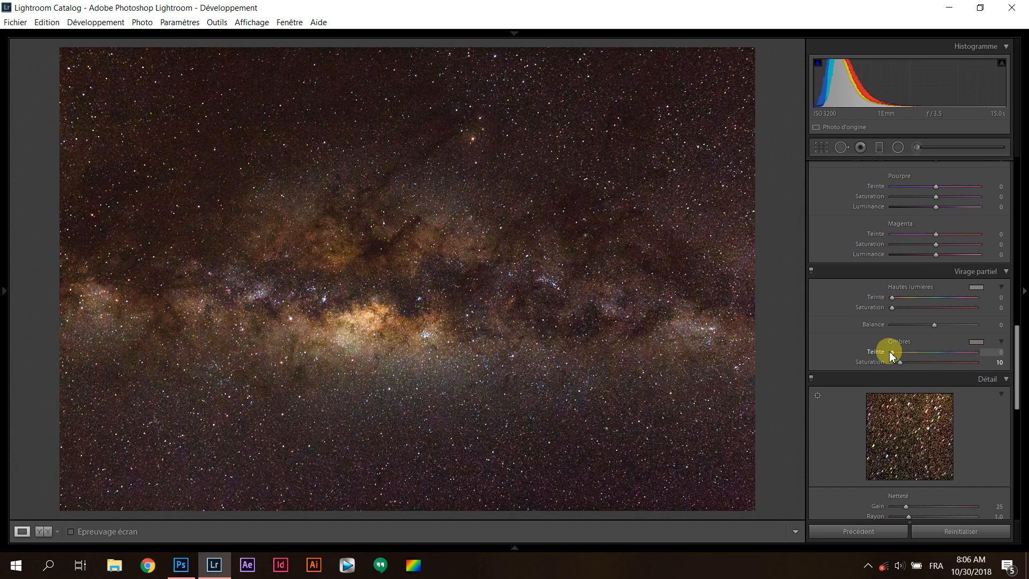
{"action": "double_click", "coordinate": [912, 296]}
{"action": "left_click_drag", "start_coordinate": [897, 354], "coordinate": [901, 355]}
{"action": "double_click", "coordinate": [904, 352]}
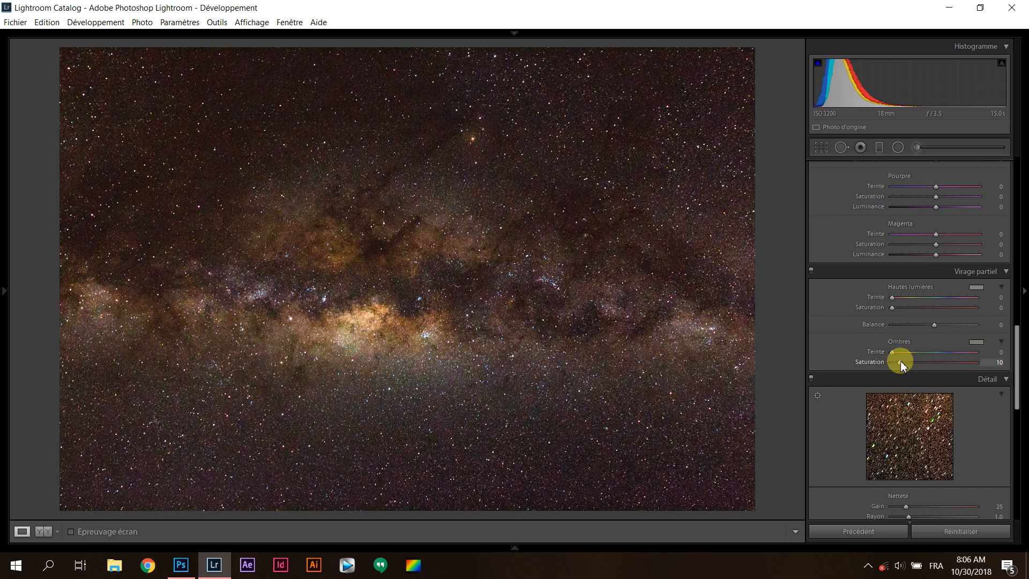
{"action": "double_click", "coordinate": [848, 359]}
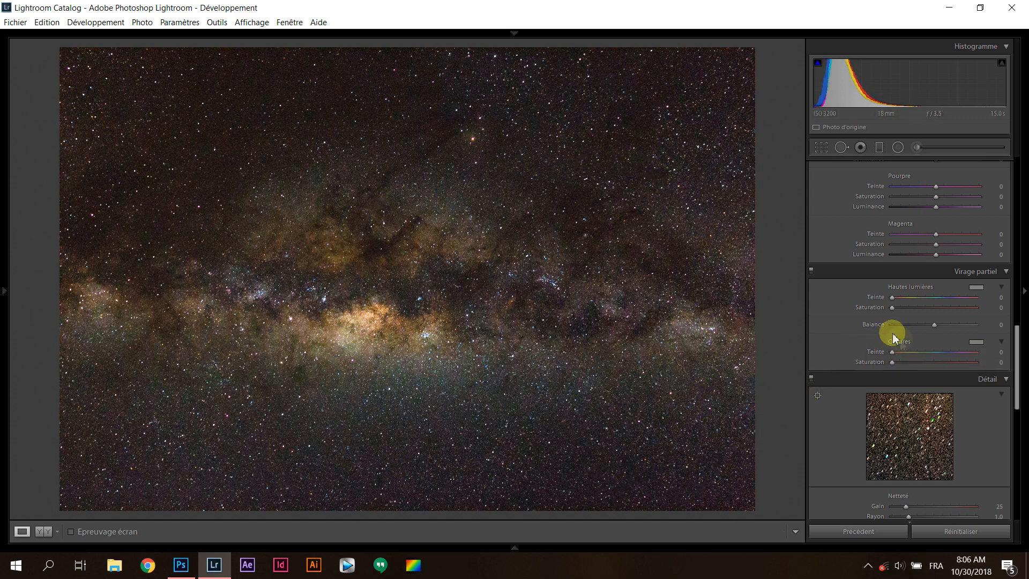
Try split toning with shadow hue 149 and highlight hue 330, and reset the saturation of both to default
{"action": "mouse_move", "coordinate": [892, 351]}
{"action": "left_mouse_down"}
{"action": "mouse_move", "coordinate": [927, 352]}
{"action": "mouse_move", "coordinate": [898, 365]}
{"action": "left_mouse_up"}
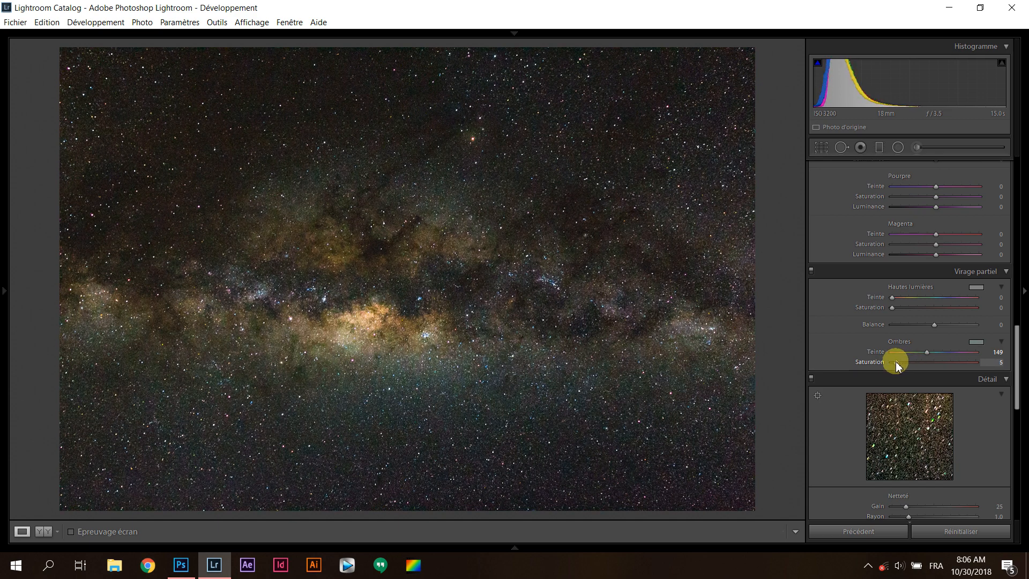
{"action": "left_click_drag", "start_coordinate": [896, 361], "coordinate": [895, 363]}
{"action": "left_click_drag", "start_coordinate": [892, 299], "coordinate": [918, 303]}
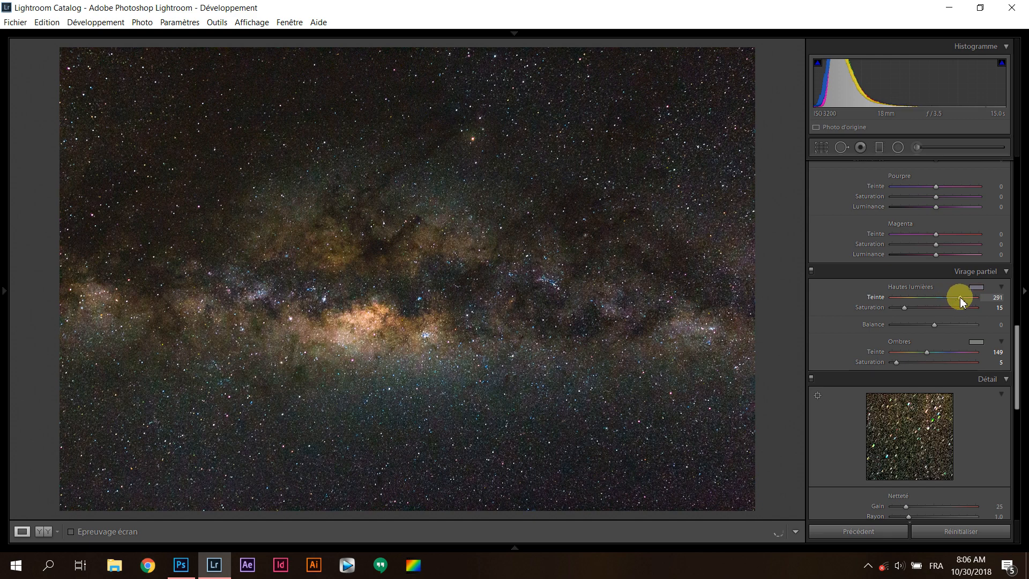
{"action": "left_click_drag", "start_coordinate": [979, 299], "coordinate": [963, 296]}
{"action": "left_click_drag", "start_coordinate": [904, 307], "coordinate": [892, 309]}
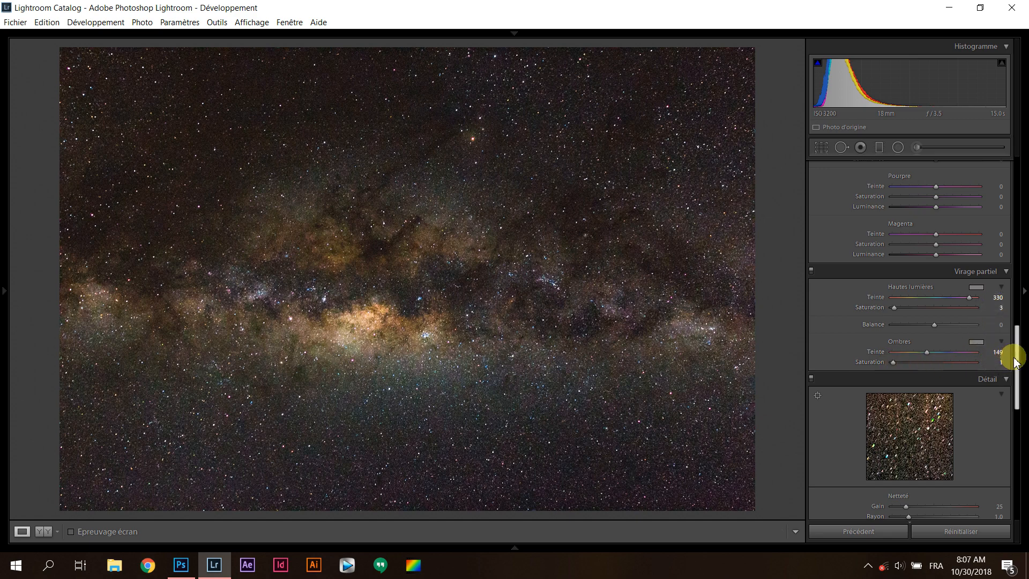
{"action": "double_click", "coordinate": [893, 307]}
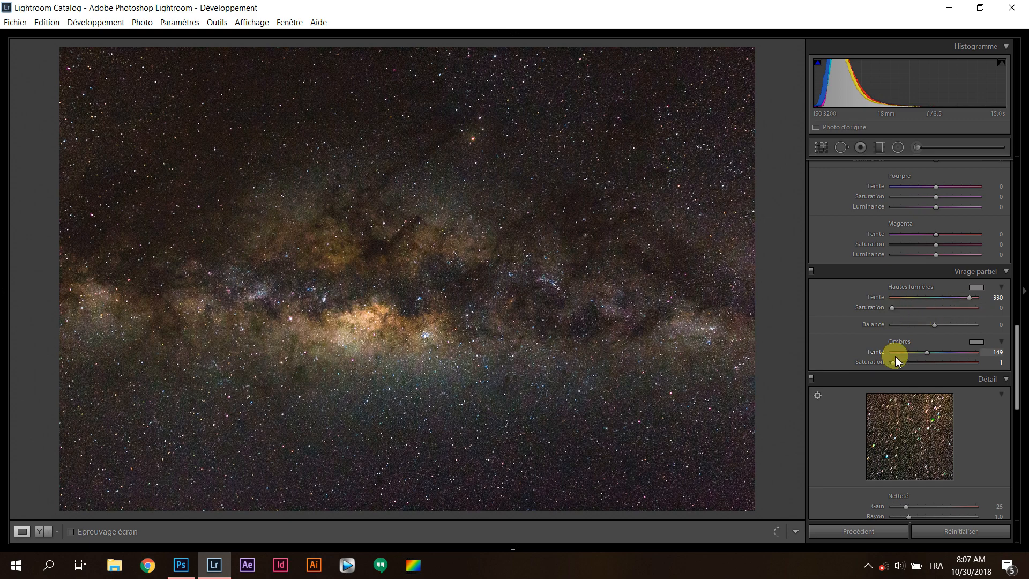
{"action": "double_click", "coordinate": [893, 362]}
Set the photo's luminance noise reduction to 30 after checking the noise in the starry sky up close
{"action": "left_click_drag", "start_coordinate": [1015, 369], "coordinate": [1012, 430]}
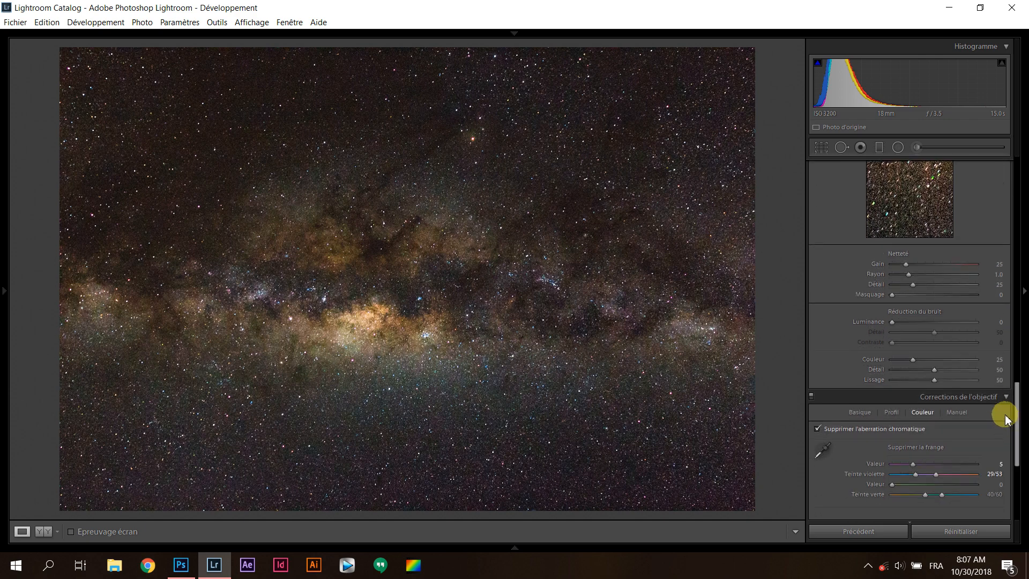
{"action": "left_click_drag", "start_coordinate": [1013, 424], "coordinate": [1015, 406]}
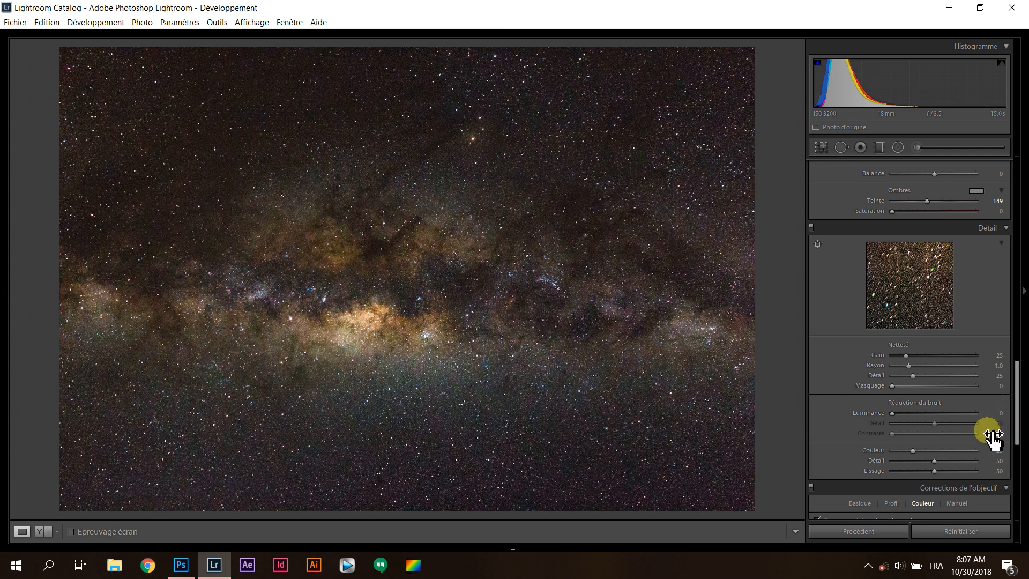
{"action": "left_click", "coordinate": [525, 147]}
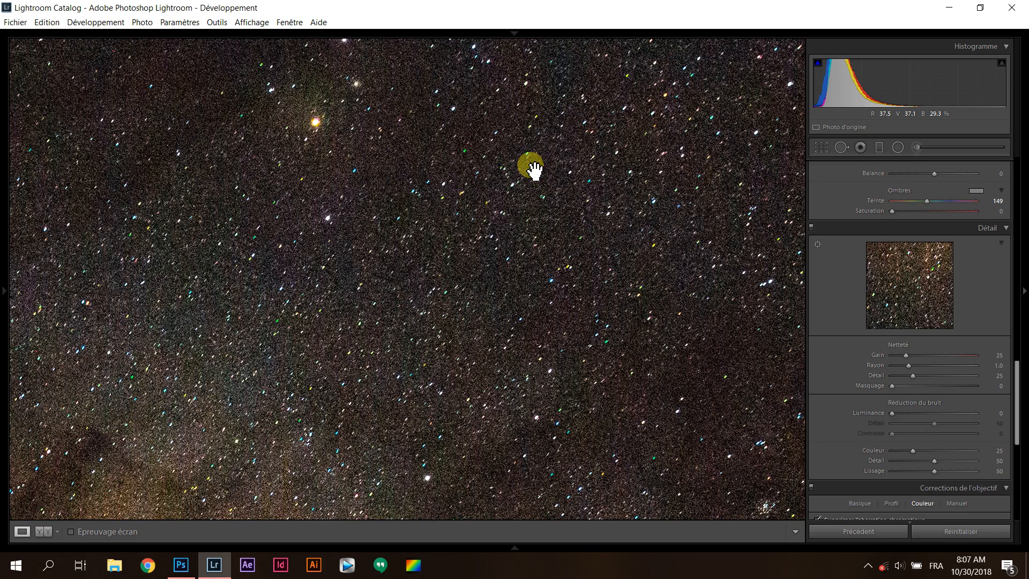
{"action": "left_click_drag", "start_coordinate": [410, 277], "coordinate": [540, 179]}
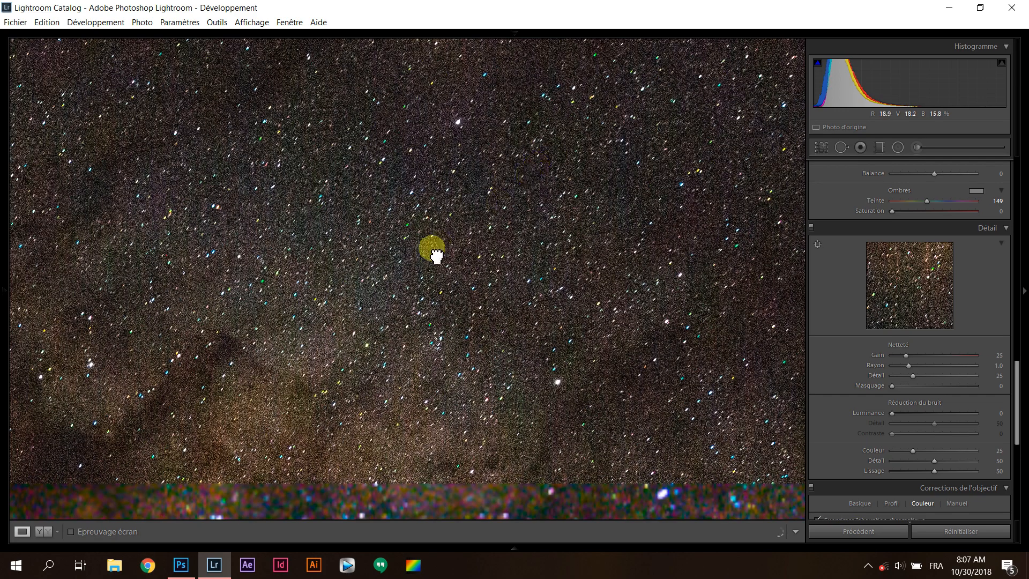
{"action": "left_click_drag", "start_coordinate": [437, 255], "coordinate": [491, 237]}
{"action": "left_click", "coordinate": [487, 232]}
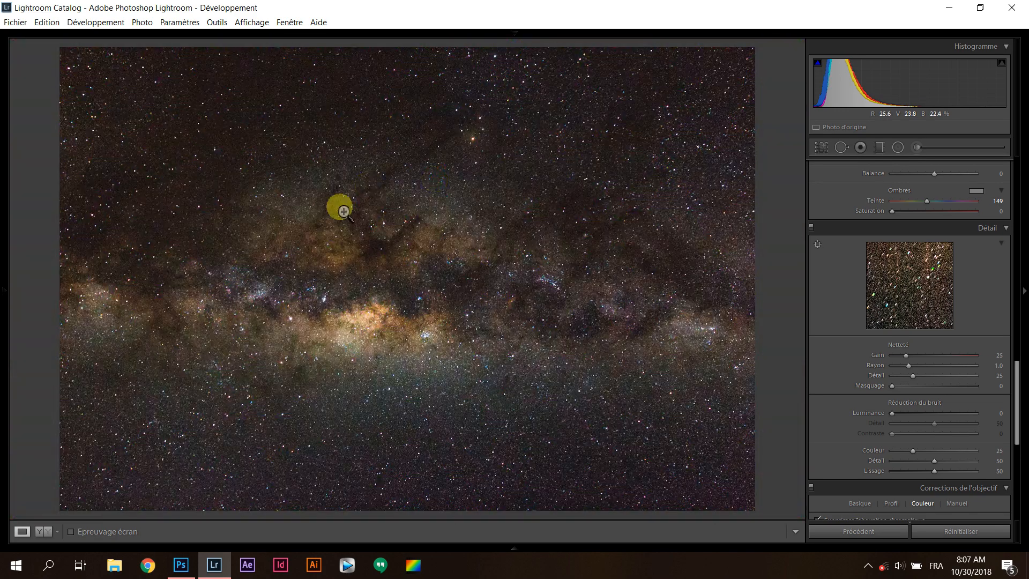
{"action": "left_click_drag", "start_coordinate": [1013, 375], "coordinate": [1008, 278]}
{"action": "scroll", "coordinate": [1005, 353], "scroll_direction": "down", "scroll_amount": 5}
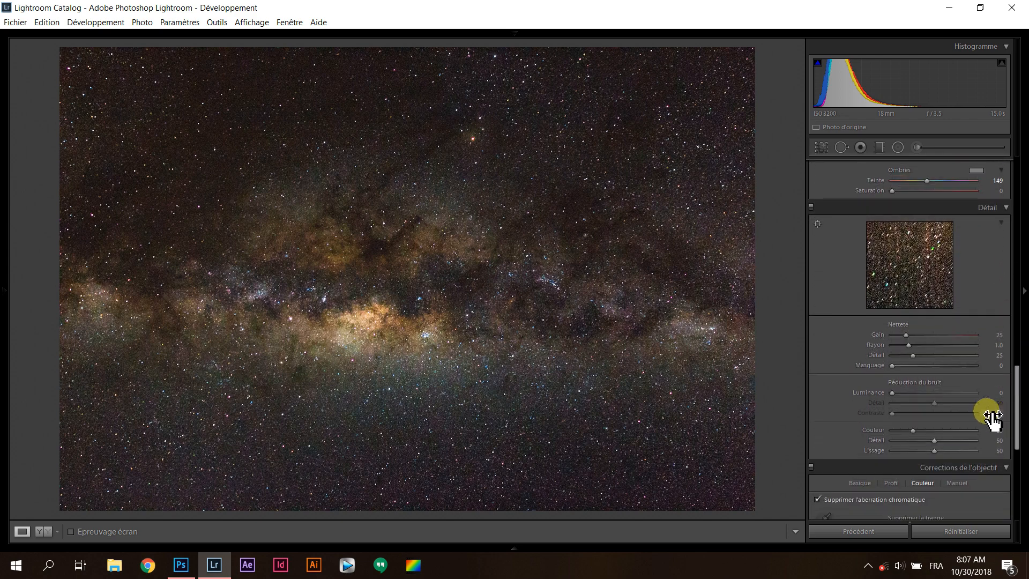
{"action": "left_click", "coordinate": [994, 392]}
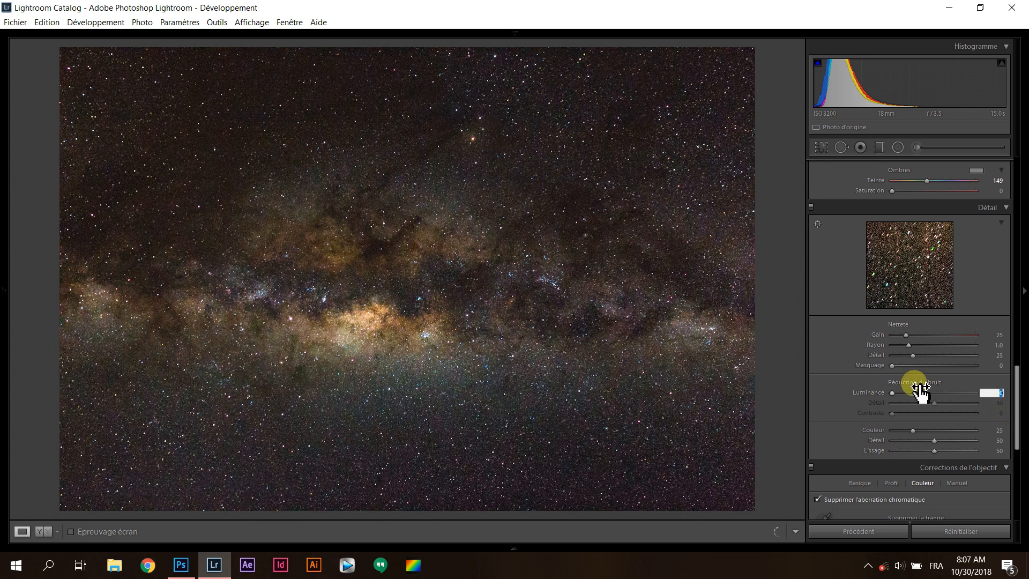
{"action": "type", "text": "3"}
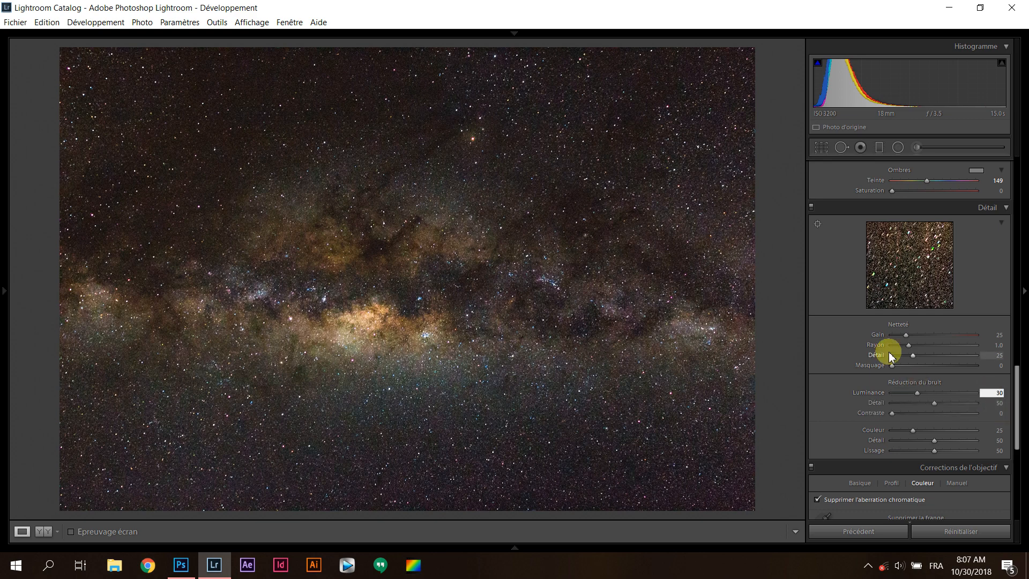
{"action": "type", "text": "0"}
{"action": "key", "text": "Return"}
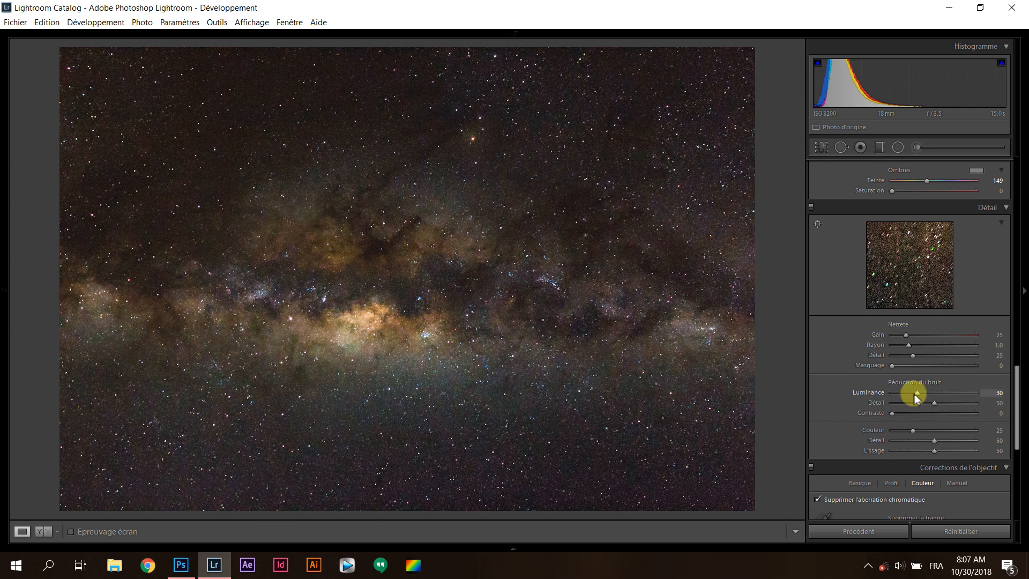
Try luminance noise reduction at 80, check the effect on the Milky Way core up close, and restore it to 30
{"action": "left_click_drag", "start_coordinate": [916, 395], "coordinate": [956, 394]}
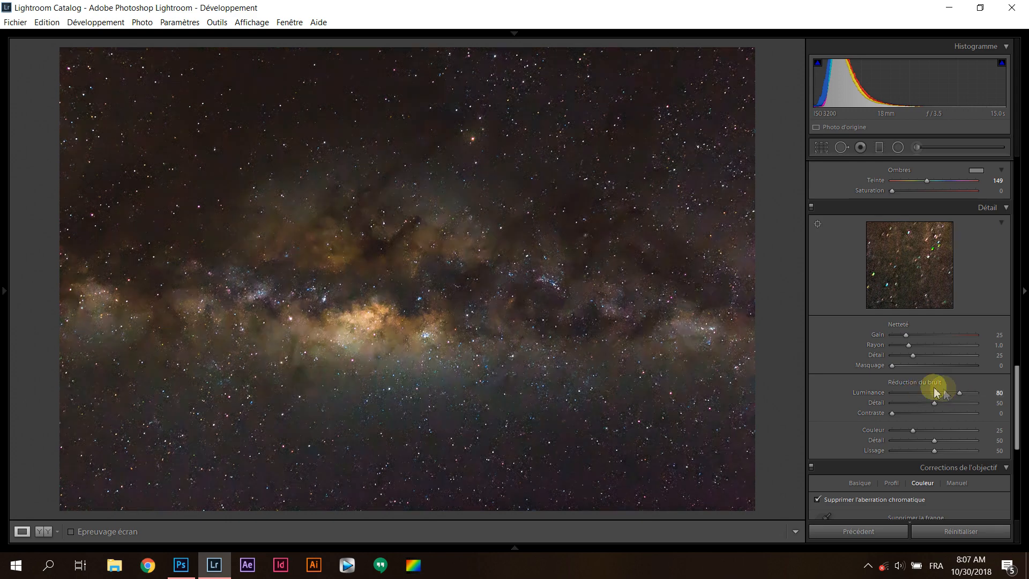
{"action": "mouse_move", "coordinate": [459, 250]}
{"action": "left_mouse_down"}
{"action": "mouse_move", "coordinate": [436, 232]}
{"action": "mouse_move", "coordinate": [464, 234]}
{"action": "left_mouse_up"}
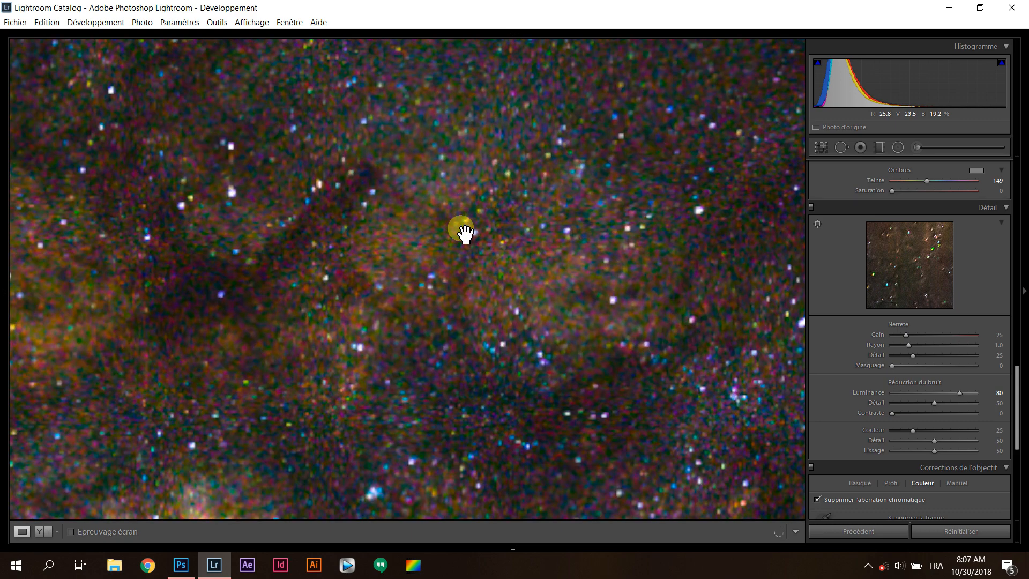
{"action": "left_click_drag", "start_coordinate": [464, 234], "coordinate": [480, 205]}
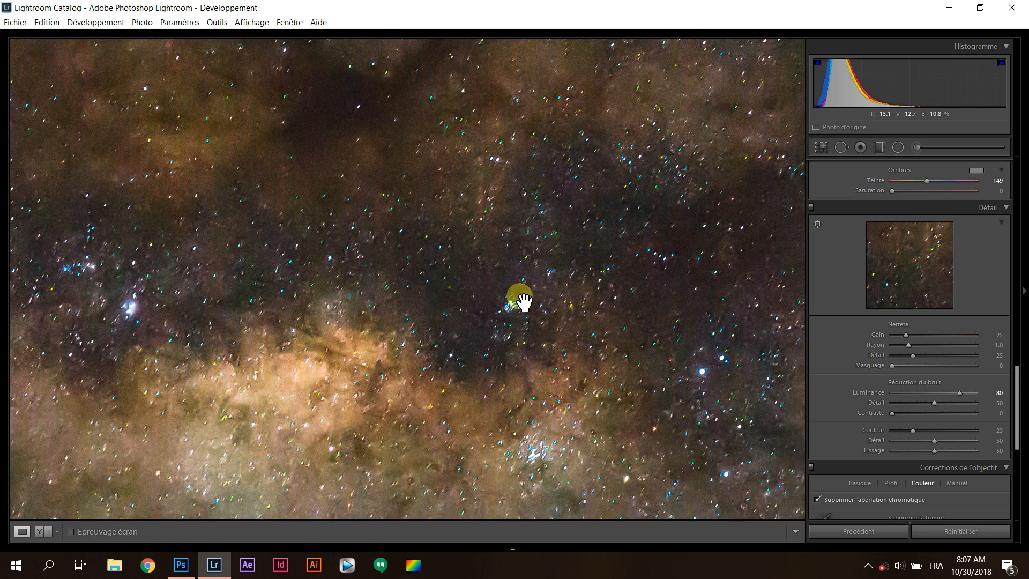
{"action": "left_click", "coordinate": [999, 392]}
{"action": "type", "text": "30"}
{"action": "key", "text": "Return"}
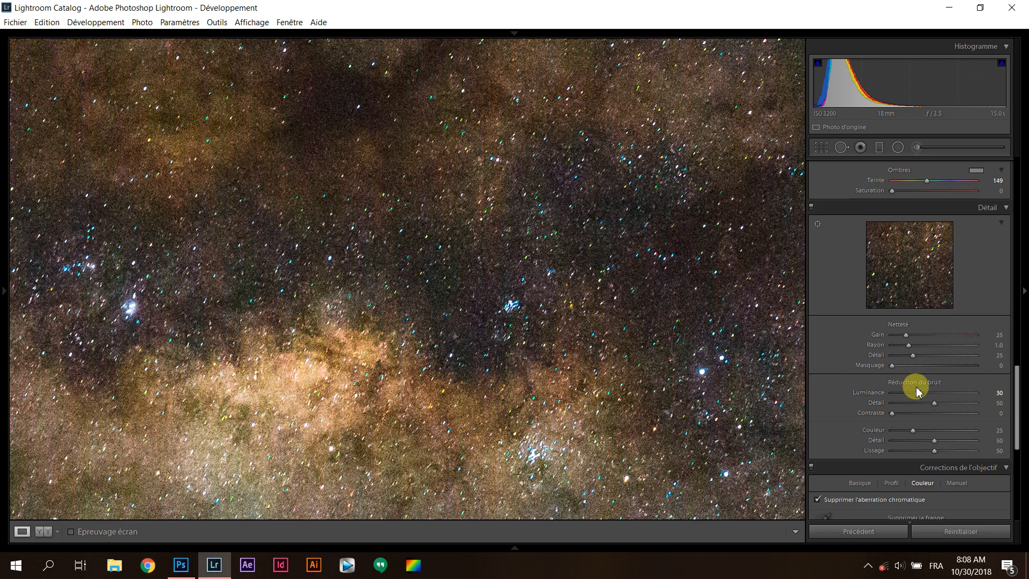
Try lowering the luminance noise reduction to 25, and return it to 30
{"action": "mouse_move", "coordinate": [917, 392]}
{"action": "left_mouse_down"}
{"action": "mouse_move", "coordinate": [935, 395]}
{"action": "mouse_move", "coordinate": [902, 398]}
{"action": "left_mouse_up"}
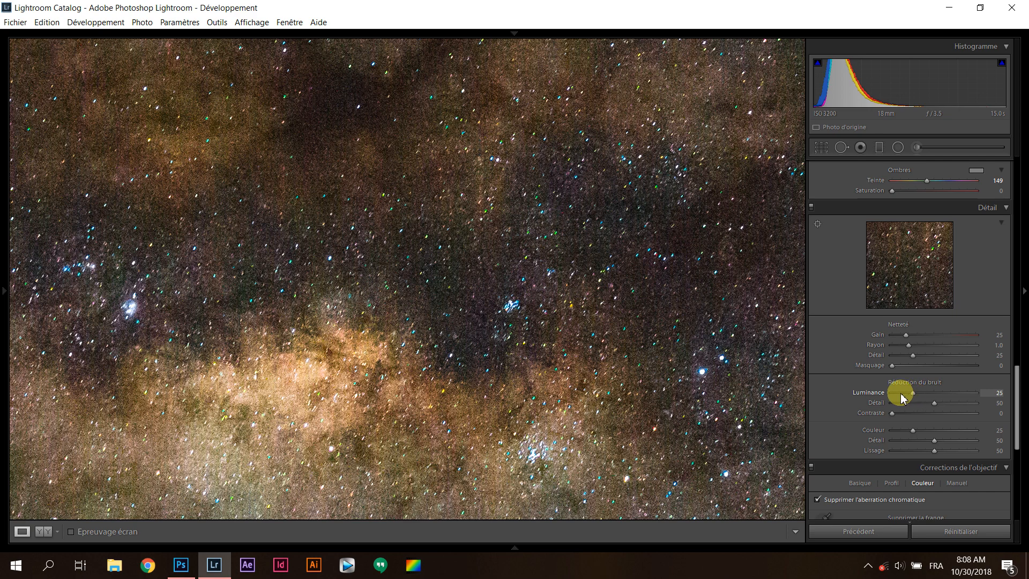
{"action": "left_click_drag", "start_coordinate": [994, 393], "coordinate": [996, 410]}
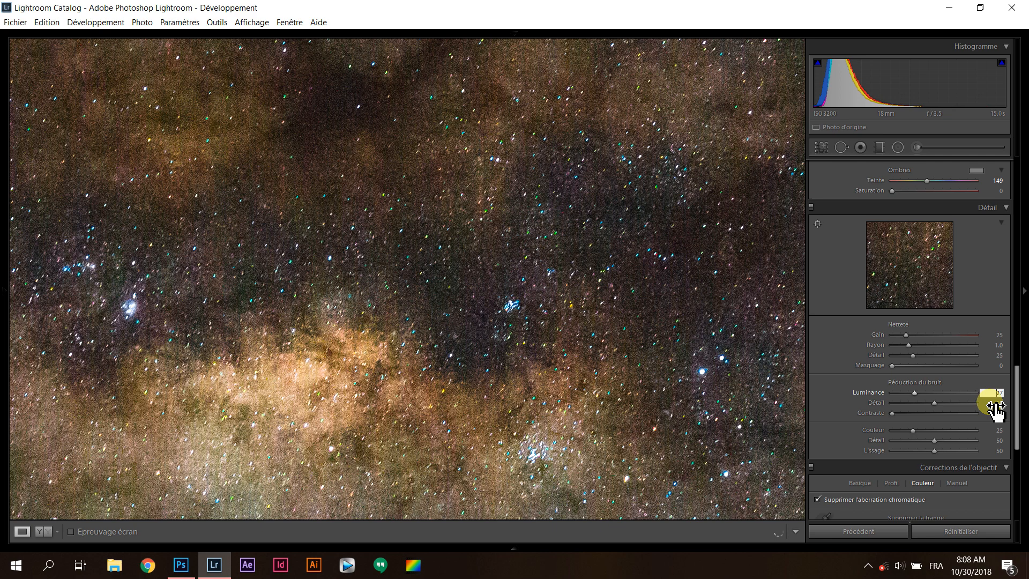
{"action": "left_click_drag", "start_coordinate": [996, 410], "coordinate": [992, 395]}
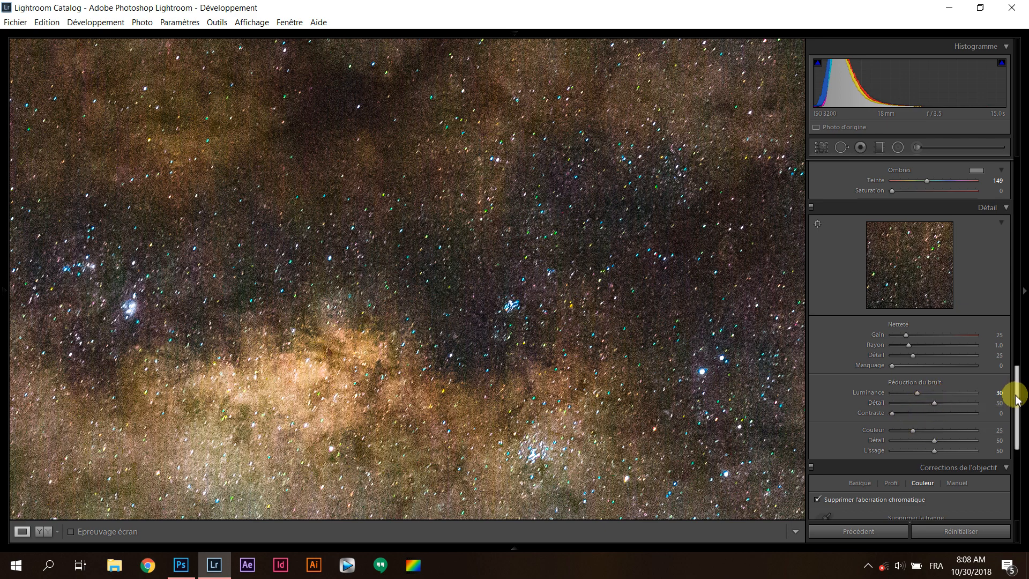
Set the colour noise reduction to 45
{"action": "left_click_drag", "start_coordinate": [1017, 398], "coordinate": [1014, 412]}
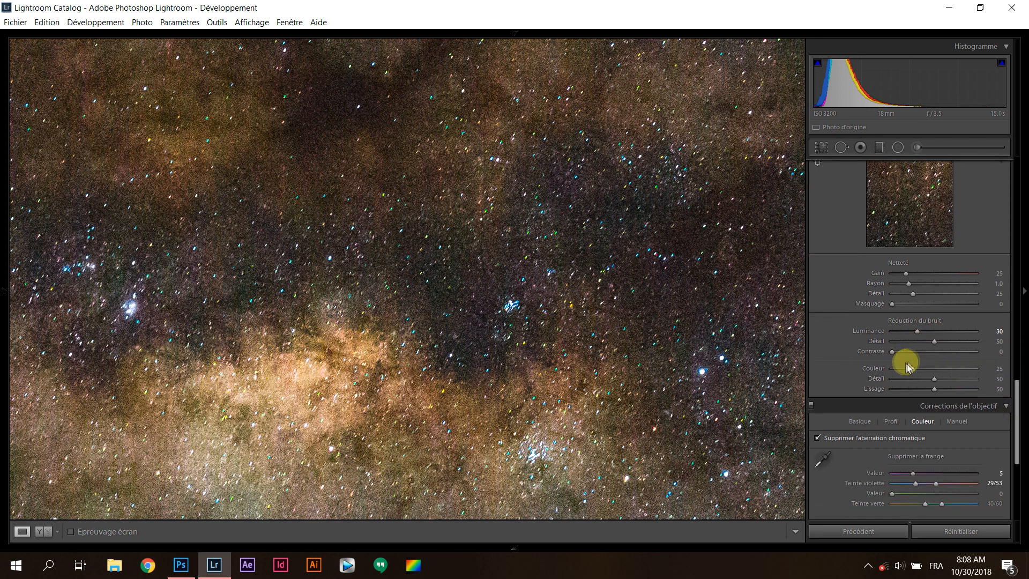
{"action": "left_click", "coordinate": [999, 370]}
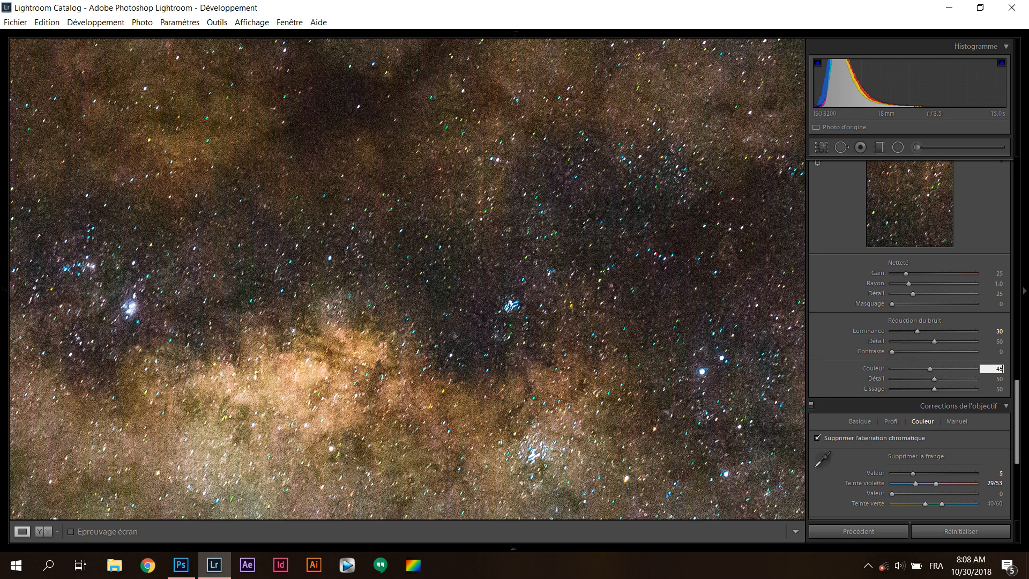
{"action": "left_click", "coordinate": [911, 363]}
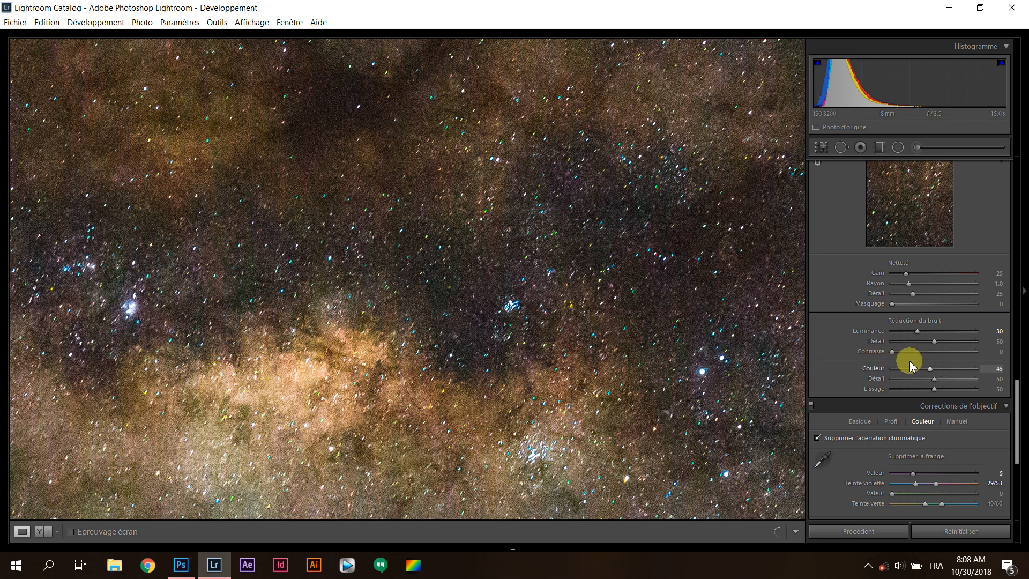
Compare colour noise reduction at 84 and at 0 on the Milky Way core, and set it back to 45
{"action": "left_click_drag", "start_coordinate": [910, 363], "coordinate": [960, 374]}
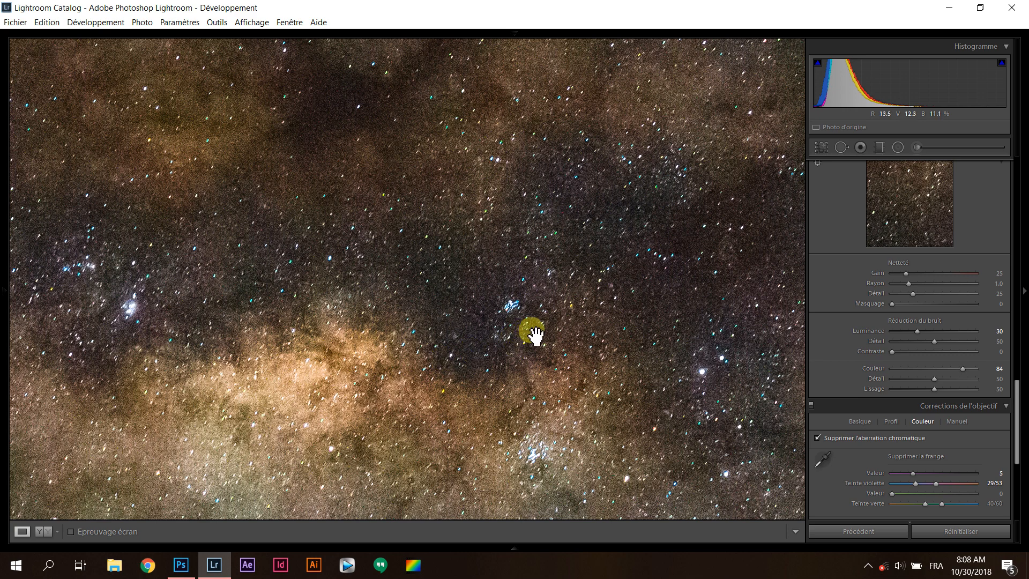
{"action": "left_click_drag", "start_coordinate": [959, 369], "coordinate": [668, 369]}
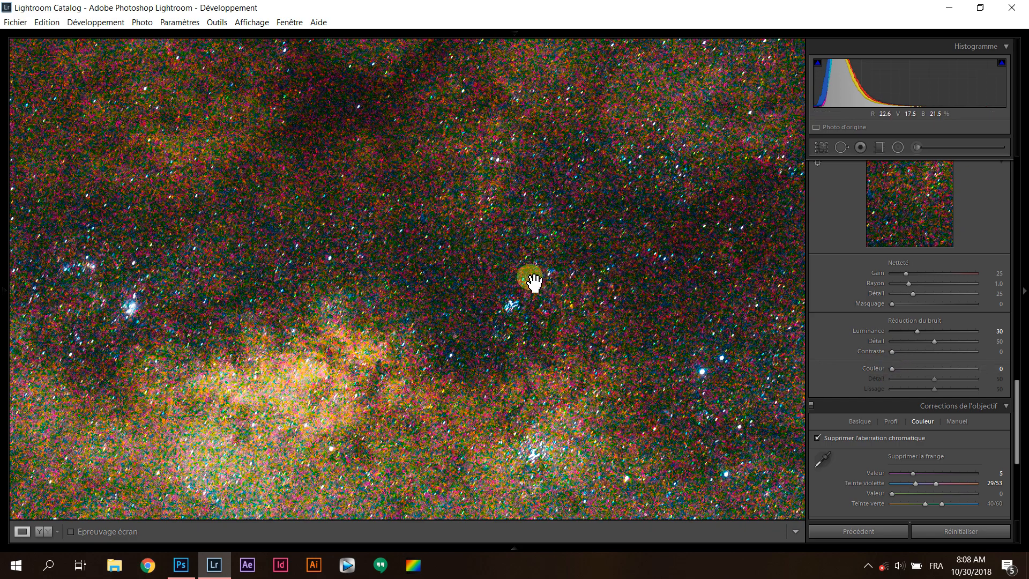
{"action": "left_click_drag", "start_coordinate": [881, 369], "coordinate": [959, 370]}
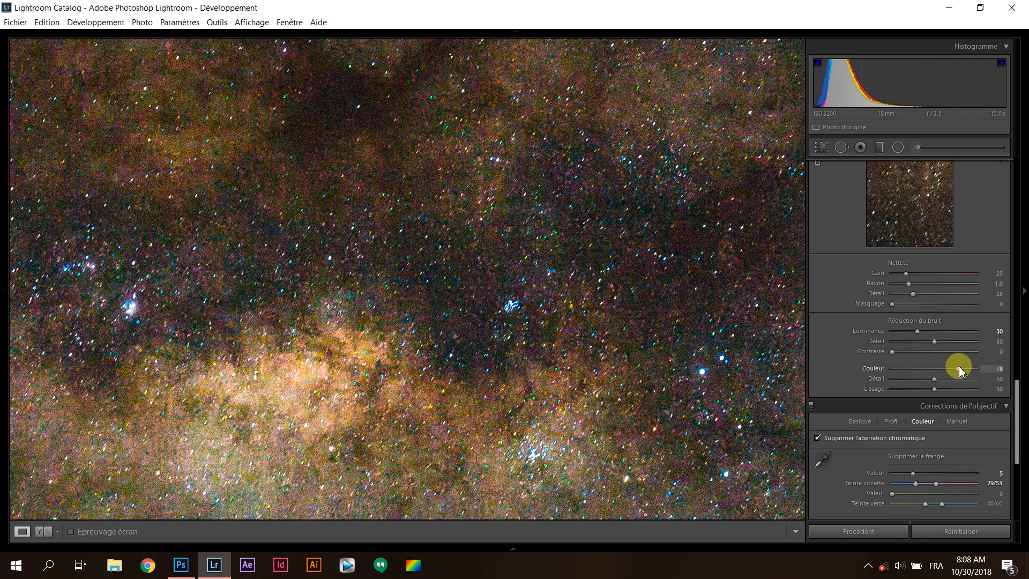
{"action": "left_click_drag", "start_coordinate": [959, 369], "coordinate": [962, 370]}
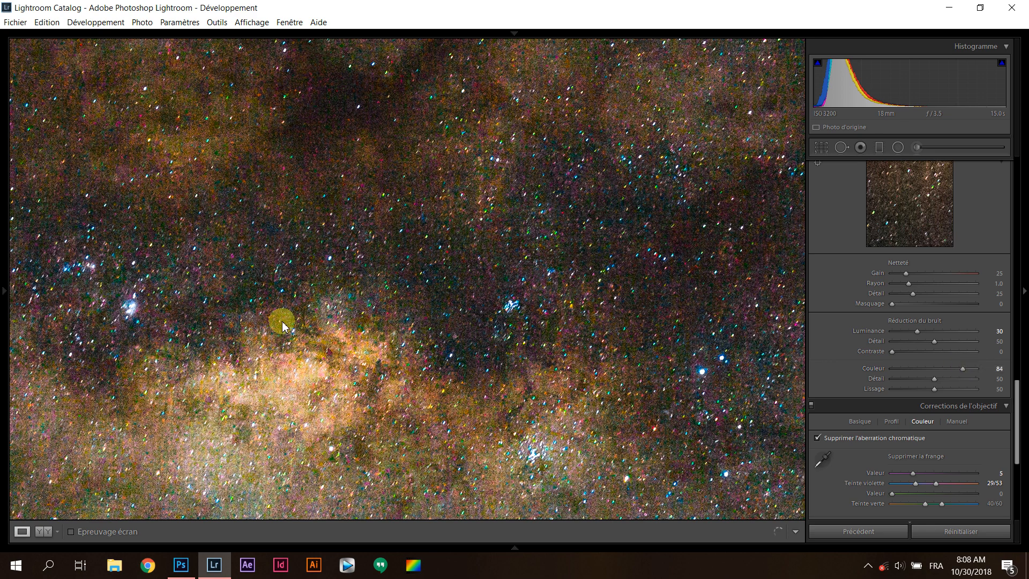
{"action": "left_click_drag", "start_coordinate": [282, 325], "coordinate": [436, 287]}
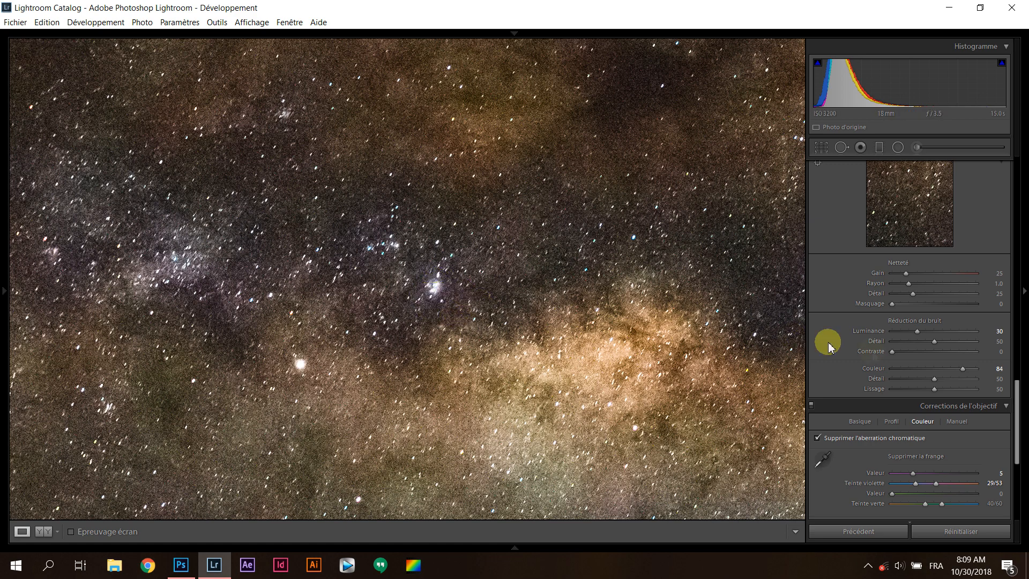
{"action": "left_click_drag", "start_coordinate": [962, 370], "coordinate": [939, 371]}
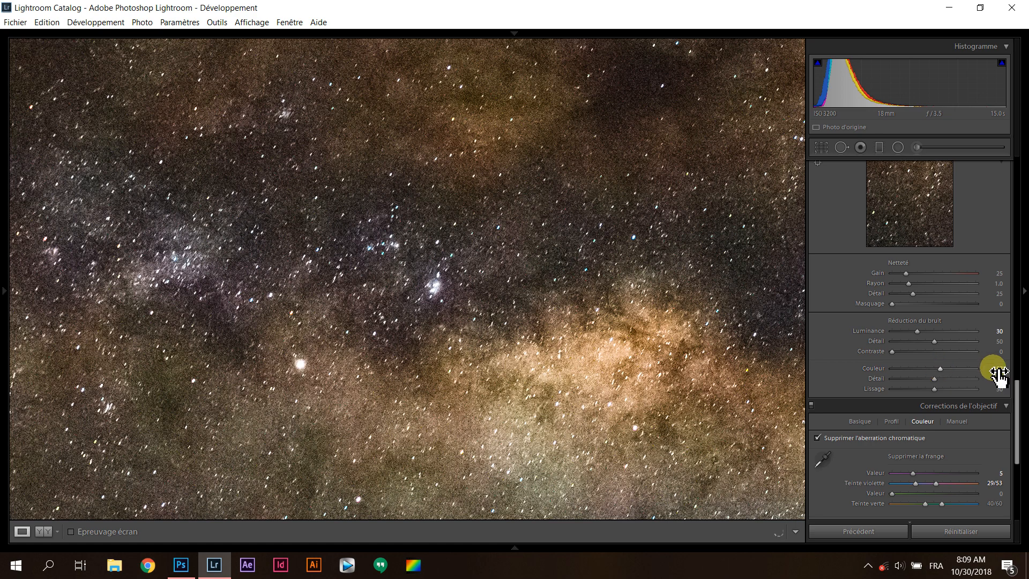
{"action": "left_click_drag", "start_coordinate": [997, 373], "coordinate": [916, 356]}
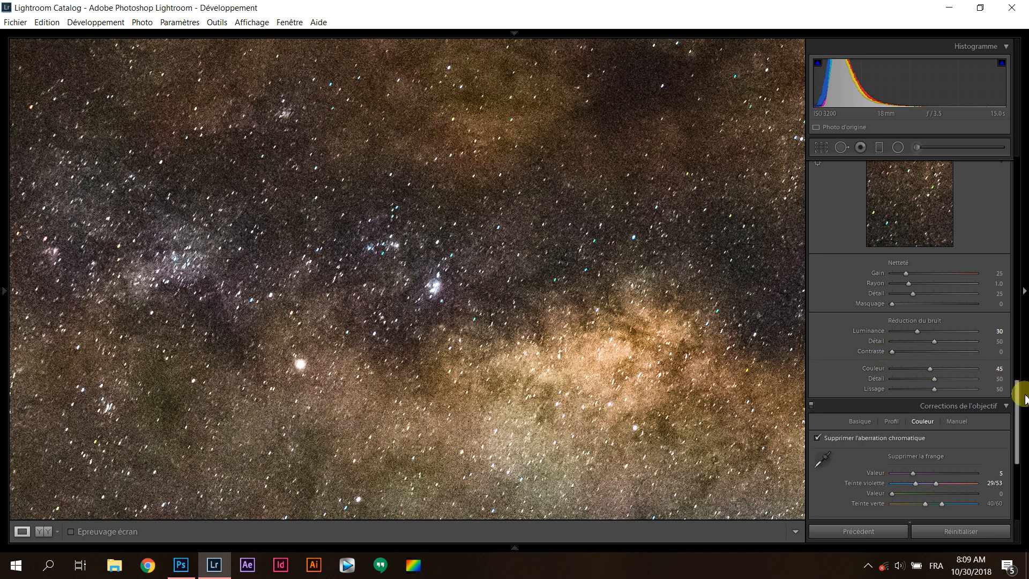
Darken the photo's blacks to -12 and raise the light tones of the tone curve to +68
{"action": "scroll", "coordinate": [1018, 408], "scroll_direction": "down", "scroll_amount": 1}
{"action": "left_click_drag", "start_coordinate": [1016, 404], "coordinate": [1015, 405]}
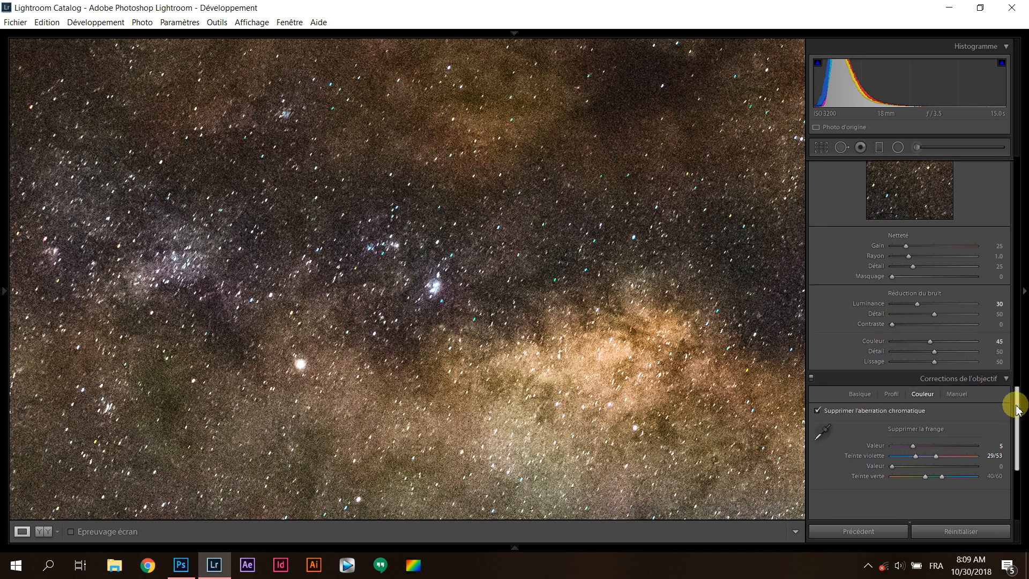
{"action": "left_click", "coordinate": [573, 306]}
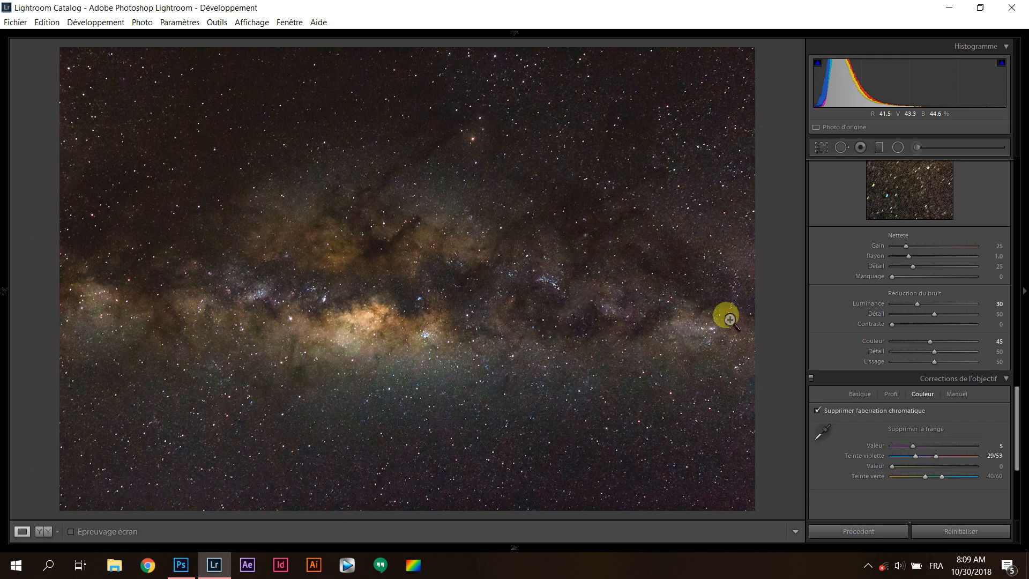
{"action": "left_click_drag", "start_coordinate": [1014, 404], "coordinate": [1021, 172]}
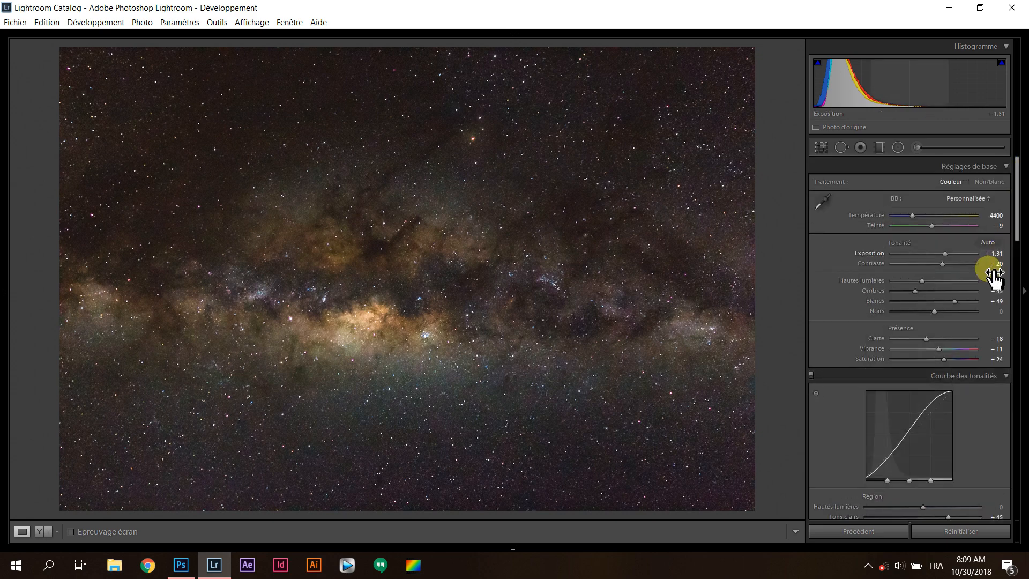
{"action": "scroll", "coordinate": [852, 318], "scroll_direction": "down", "scroll_amount": 3}
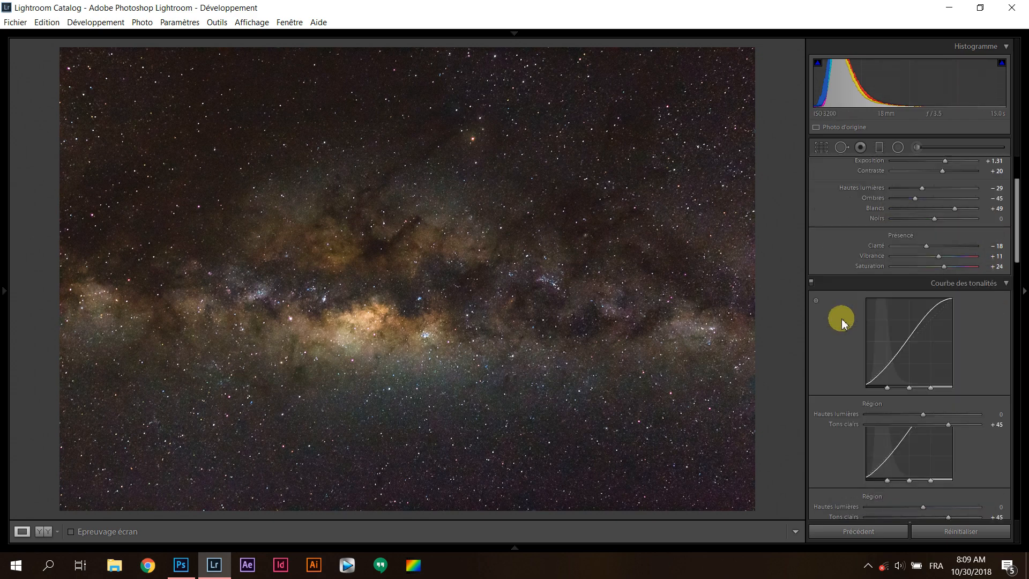
{"action": "left_click_drag", "start_coordinate": [928, 220], "coordinate": [929, 219]}
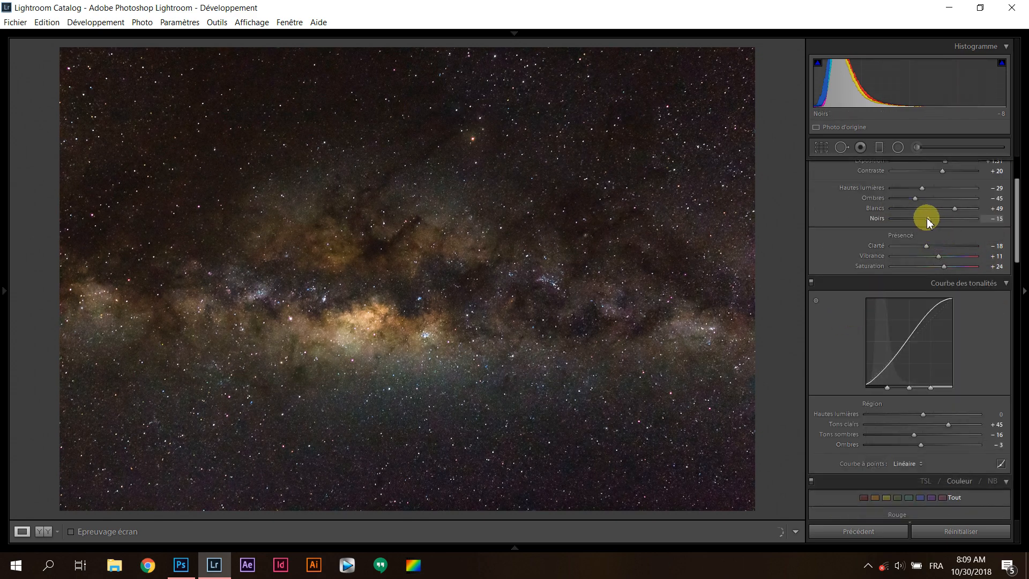
{"action": "left_click_drag", "start_coordinate": [945, 424], "coordinate": [961, 434]}
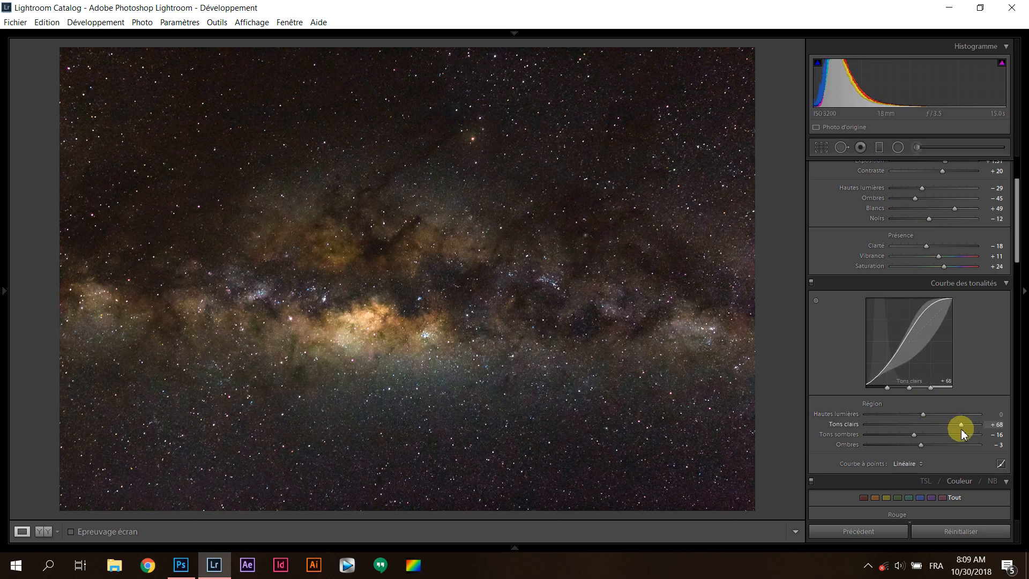
Raise the photo's exposure to +1.56
{"action": "scroll", "coordinate": [833, 273], "scroll_direction": "up", "scroll_amount": 3}
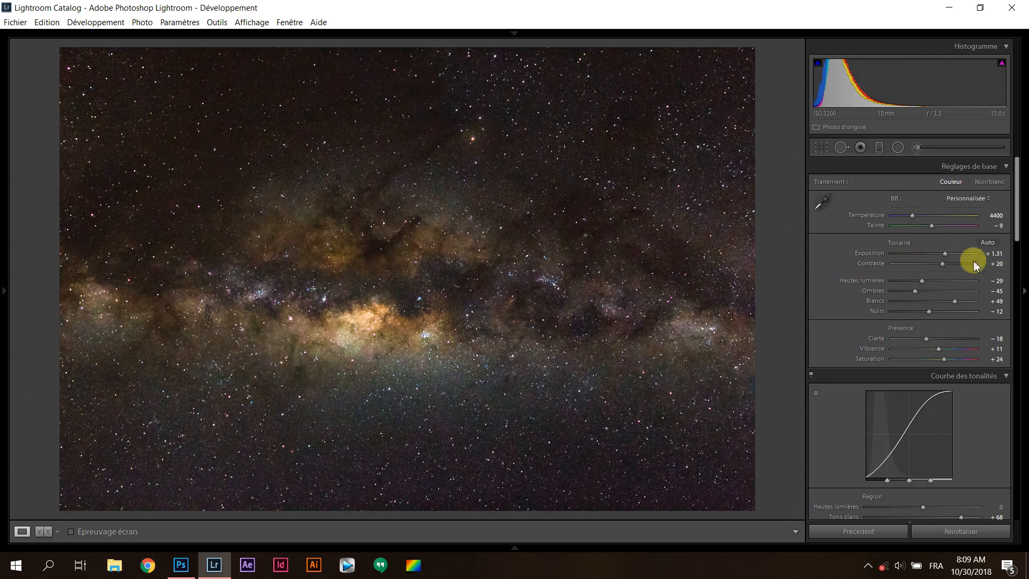
{"action": "left_click", "coordinate": [991, 254]}
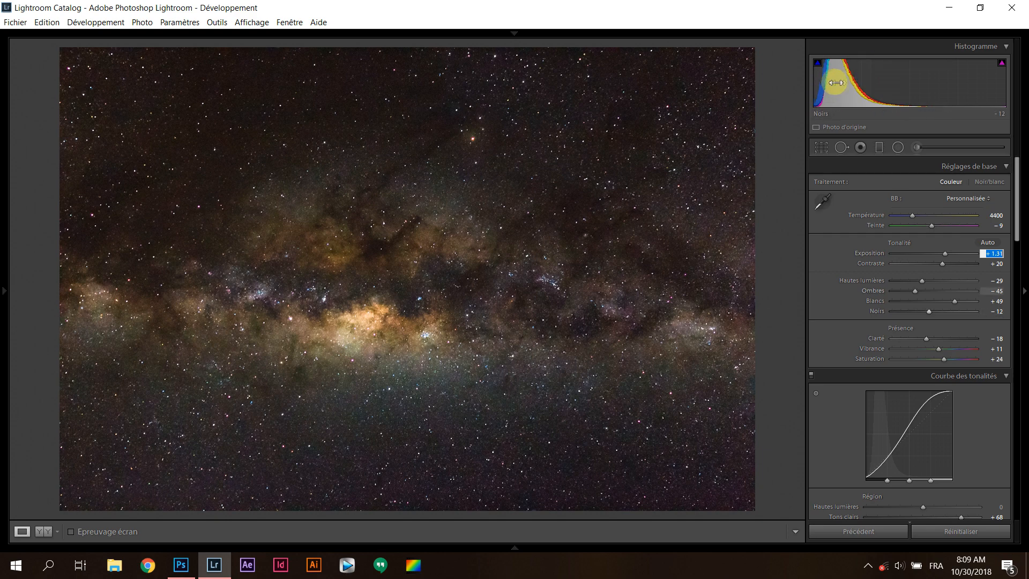
{"action": "left_click_drag", "start_coordinate": [944, 253], "coordinate": [946, 257]}
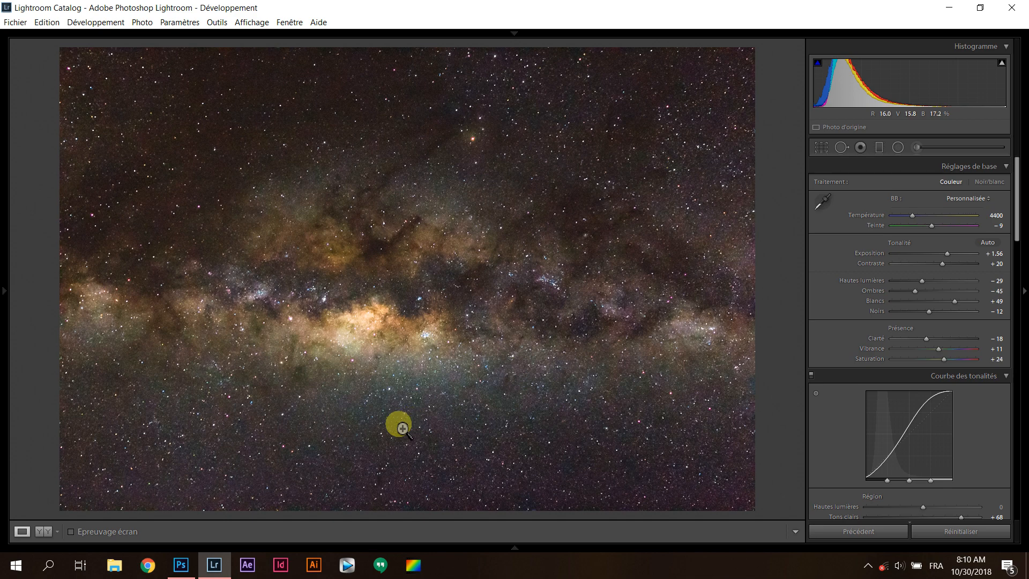
Export the developed photo as IMG_3689.JPG to the Astronomie\RCE\photos folder at 350 pixels per inch with all metadata
{"action": "mouse_move", "coordinate": [434, 545]}
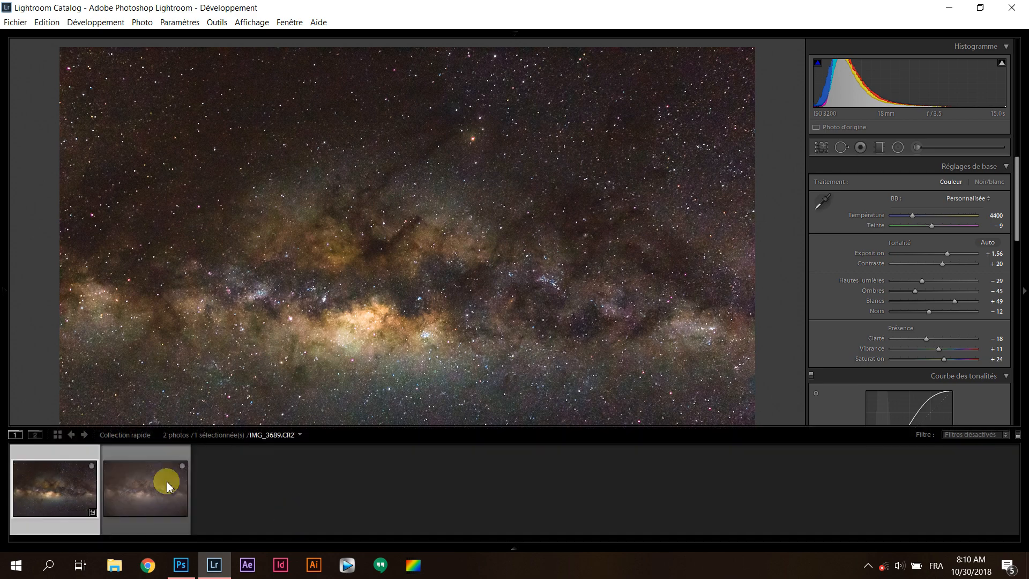
{"action": "right_click", "coordinate": [78, 478]}
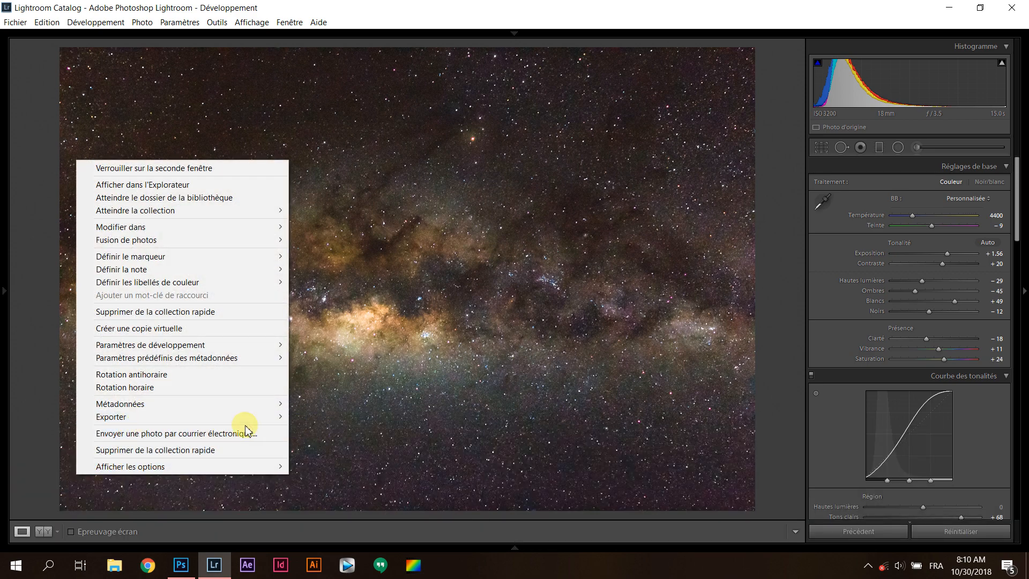
{"action": "mouse_move", "coordinate": [241, 417]}
{"action": "left_click", "coordinate": [307, 419]}
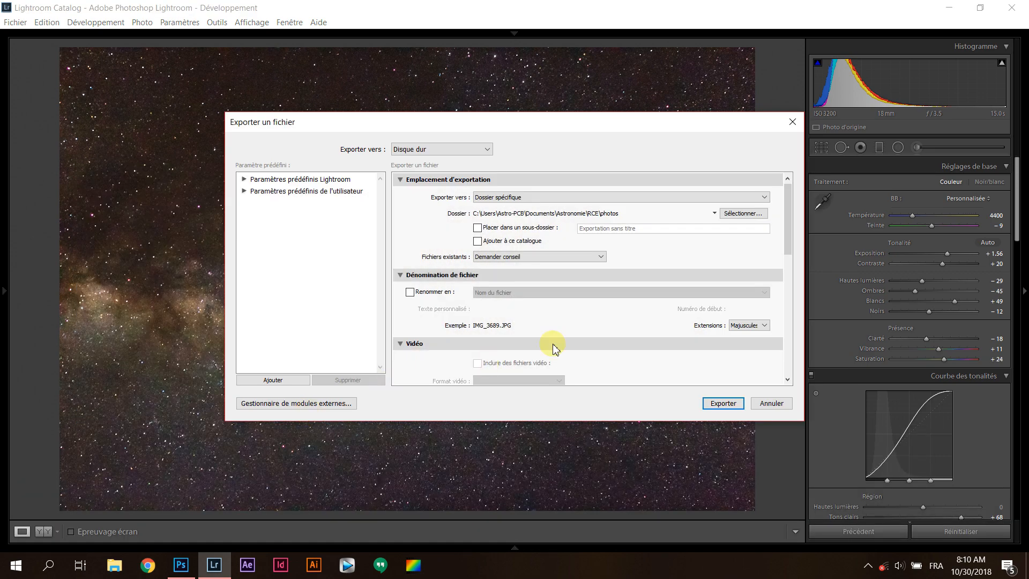
{"action": "left_click_drag", "start_coordinate": [786, 223], "coordinate": [783, 318]}
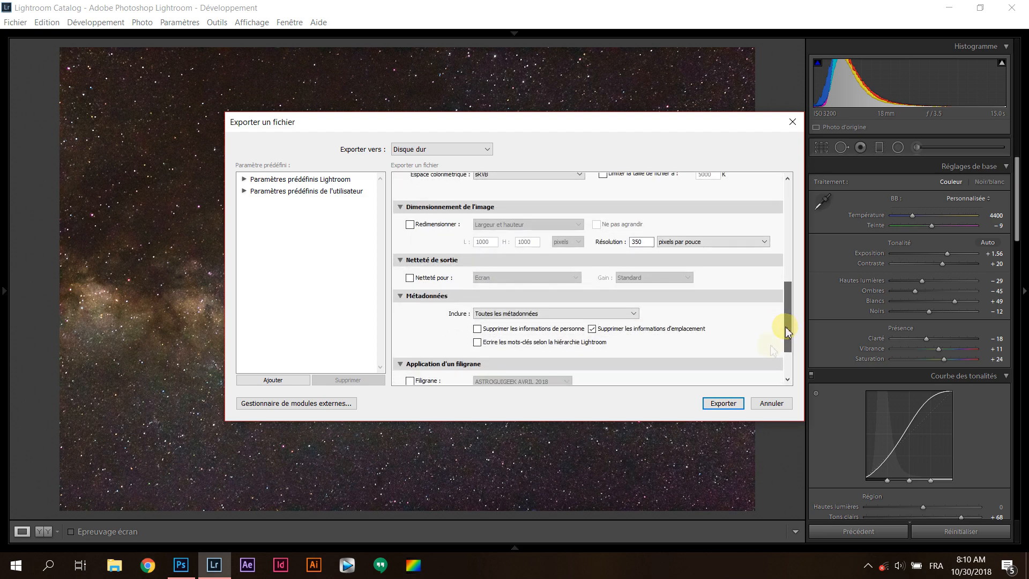
{"action": "left_click", "coordinate": [739, 405]}
{"action": "left_click", "coordinate": [623, 360]}
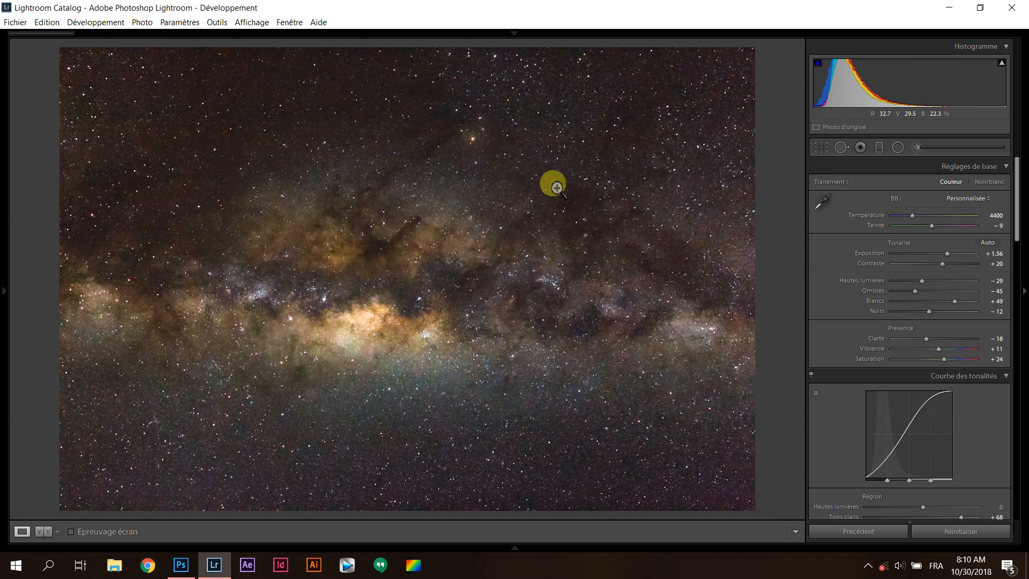
{"action": "left_click", "coordinate": [603, 293]}
{"action": "left_click", "coordinate": [603, 293]}
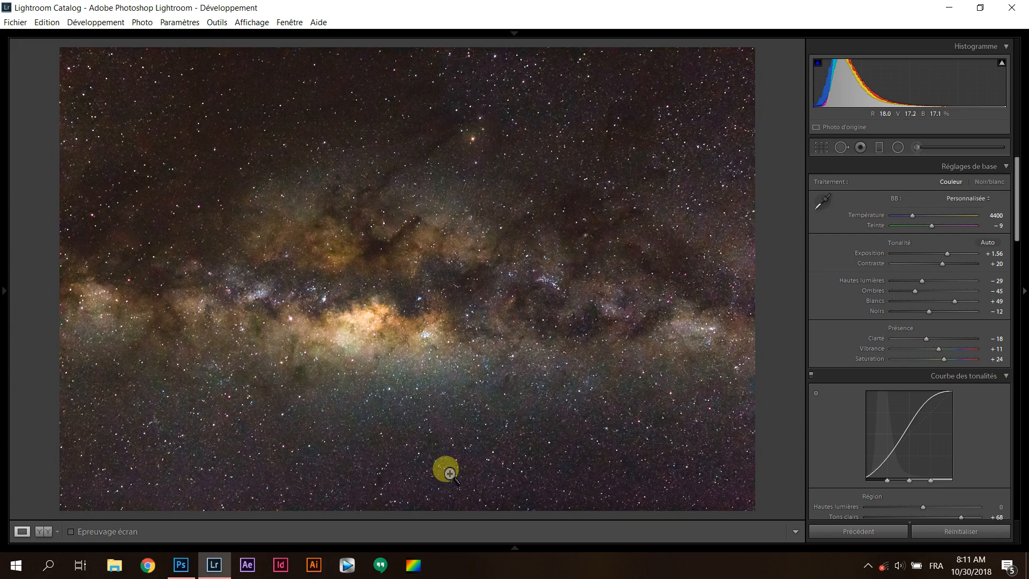
{"action": "mouse_move", "coordinate": [332, 523]}
{"action": "right_click", "coordinate": [43, 485]}
{"action": "mouse_move", "coordinate": [107, 428]}
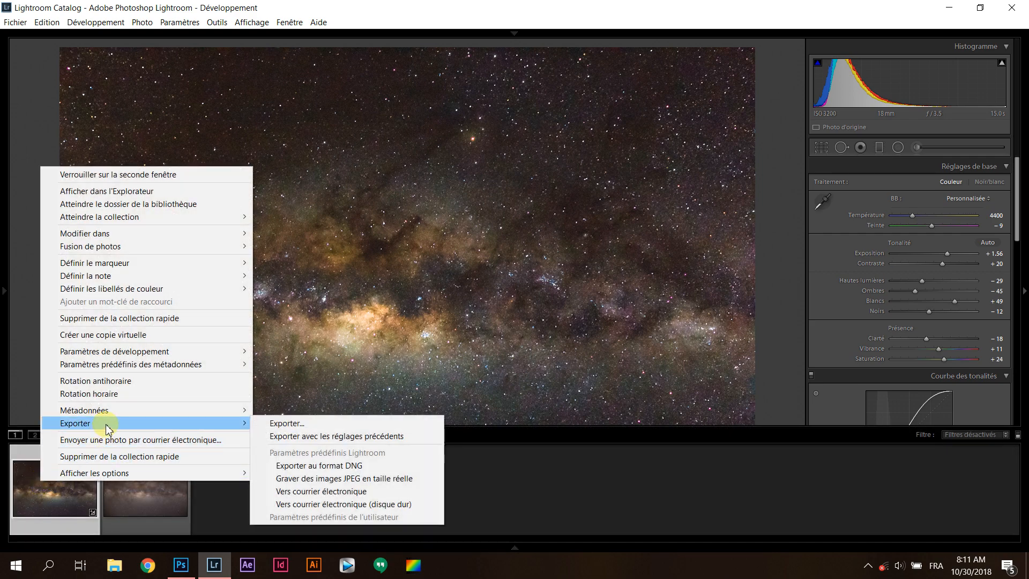
{"action": "left_click", "coordinate": [422, 220]}
{"action": "left_click", "coordinate": [422, 214]}
{"action": "left_click", "coordinate": [418, 225]}
Send the developed photo to Adobe Photoshop CC 2015 for editing, opening it directly despite the Camera Raw compatibility notice
{"action": "right_click", "coordinate": [392, 265]}
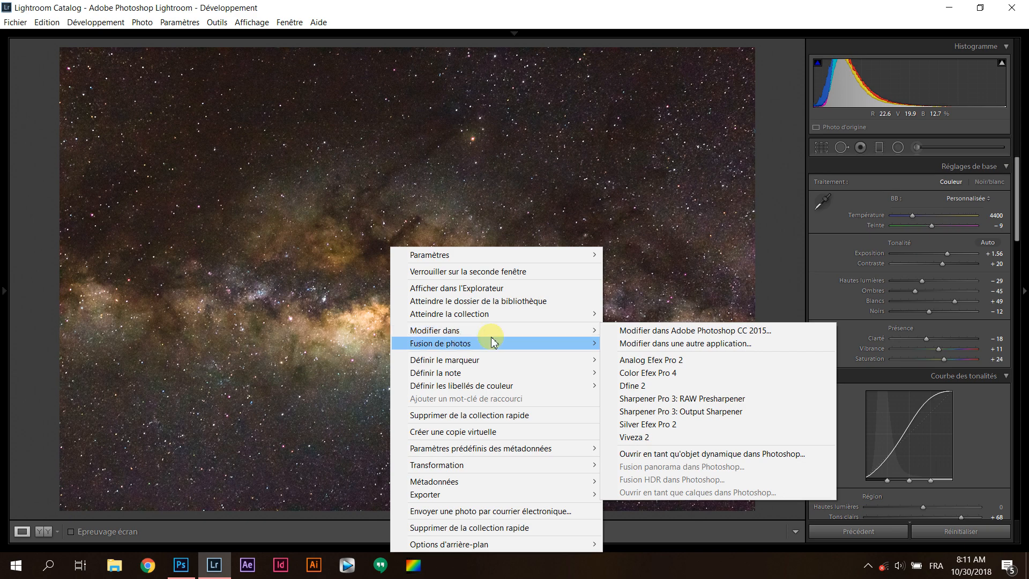
{"action": "left_click", "coordinate": [620, 331]}
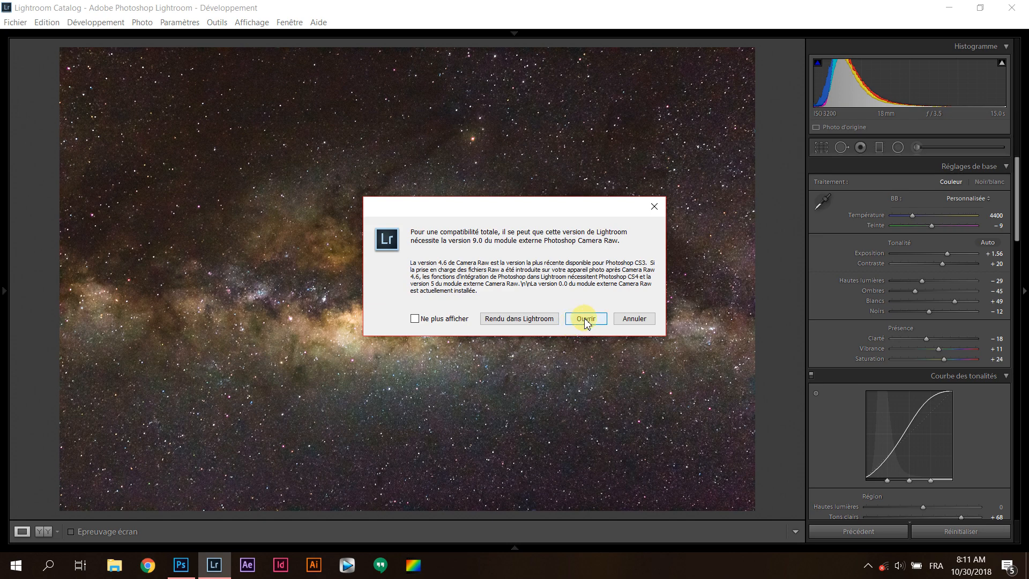
{"action": "left_click", "coordinate": [585, 319]}
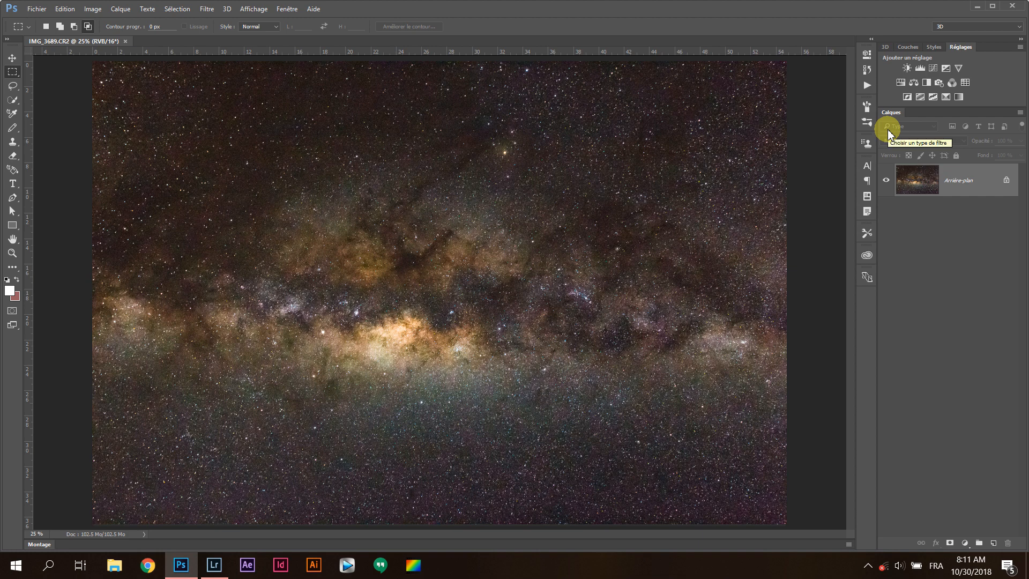
Add a Levels adjustment layer and set its RGB black input level to 11
{"action": "left_click", "coordinate": [919, 69]}
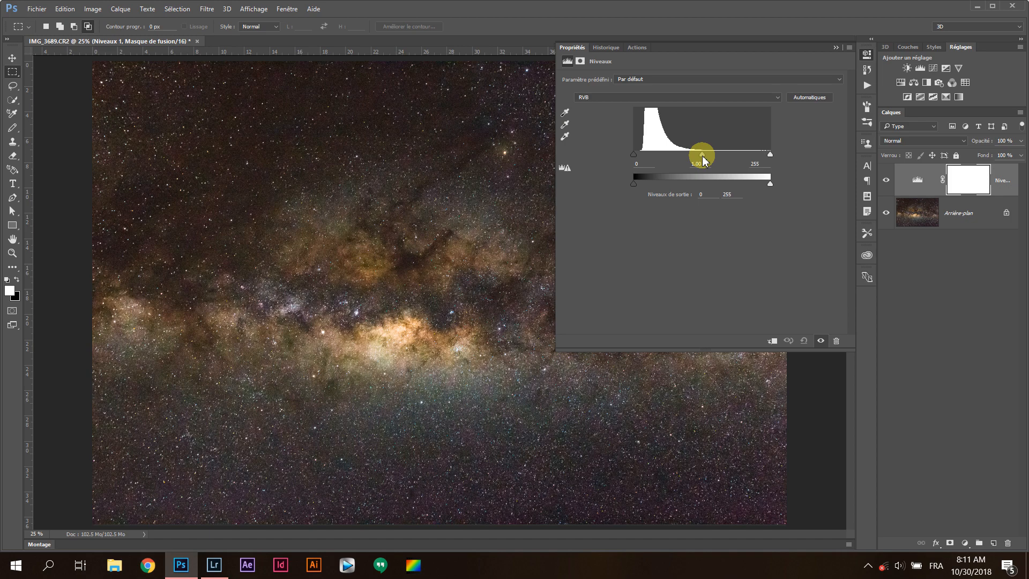
{"action": "mouse_move", "coordinate": [703, 159]}
{"action": "left_mouse_down"}
{"action": "mouse_move", "coordinate": [683, 158]}
{"action": "mouse_move", "coordinate": [700, 157]}
{"action": "left_mouse_up"}
{"action": "mouse_move", "coordinate": [770, 154]}
{"action": "left_mouse_down"}
{"action": "mouse_move", "coordinate": [756, 157]}
{"action": "mouse_move", "coordinate": [771, 154]}
{"action": "left_mouse_up"}
{"action": "left_click_drag", "start_coordinate": [634, 155], "coordinate": [638, 157]}
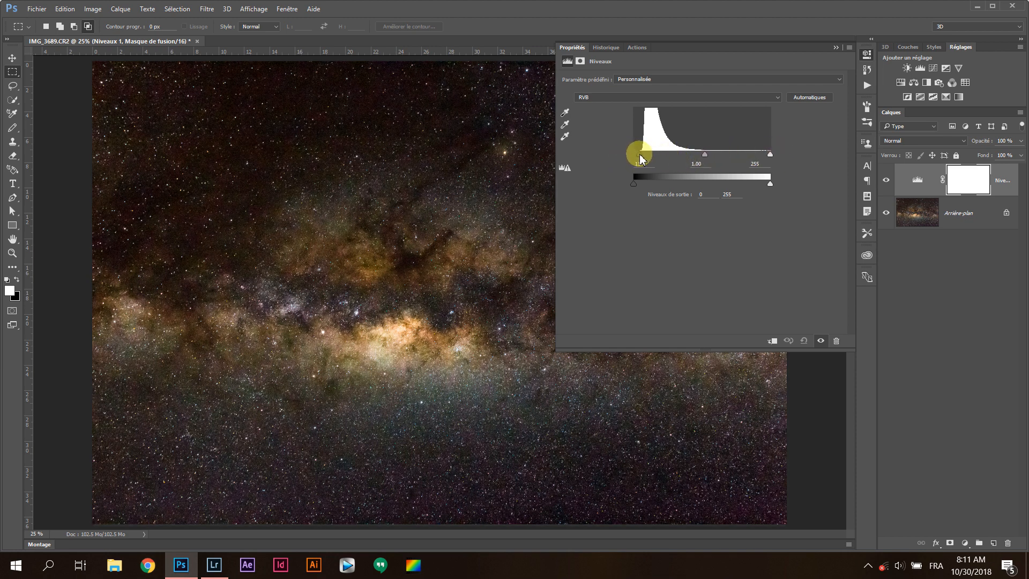
{"action": "left_click_drag", "start_coordinate": [641, 158], "coordinate": [639, 157]}
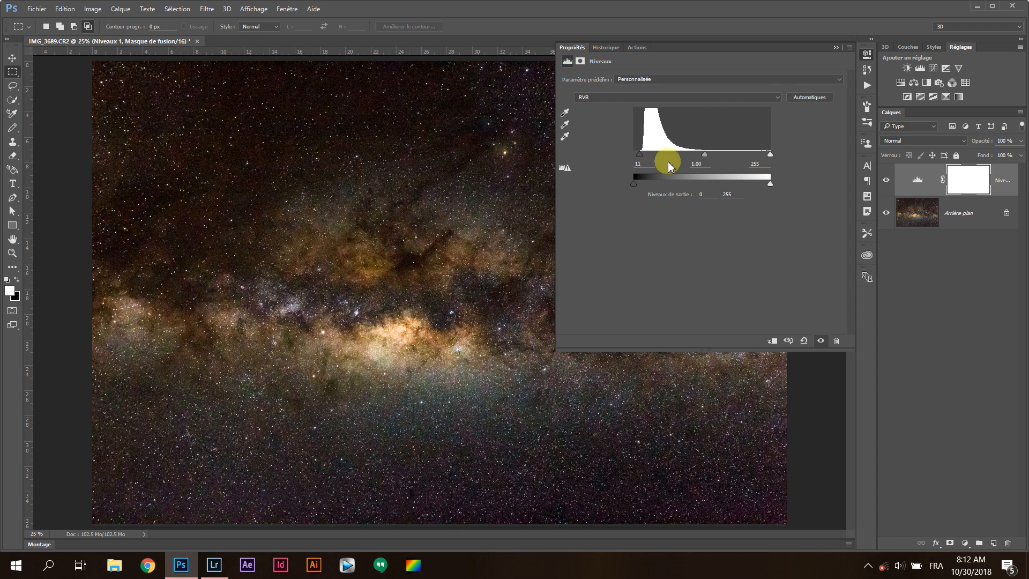
{"action": "mouse_move", "coordinate": [706, 155]}
{"action": "left_mouse_down"}
{"action": "mouse_move", "coordinate": [696, 153]}
{"action": "mouse_move", "coordinate": [714, 156]}
{"action": "mouse_move", "coordinate": [695, 157]}
{"action": "mouse_move", "coordinate": [705, 158]}
{"action": "left_mouse_up"}
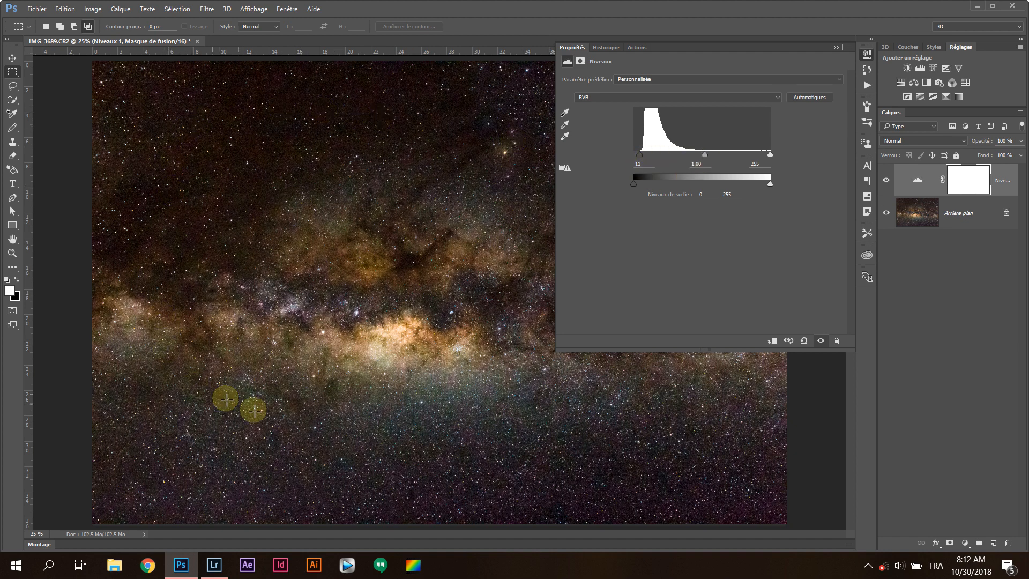
Try a Levels midtone value of 1.60, settle on 1.10, and close the adjustment's properties
{"action": "left_click_drag", "start_coordinate": [707, 152], "coordinate": [684, 160]}
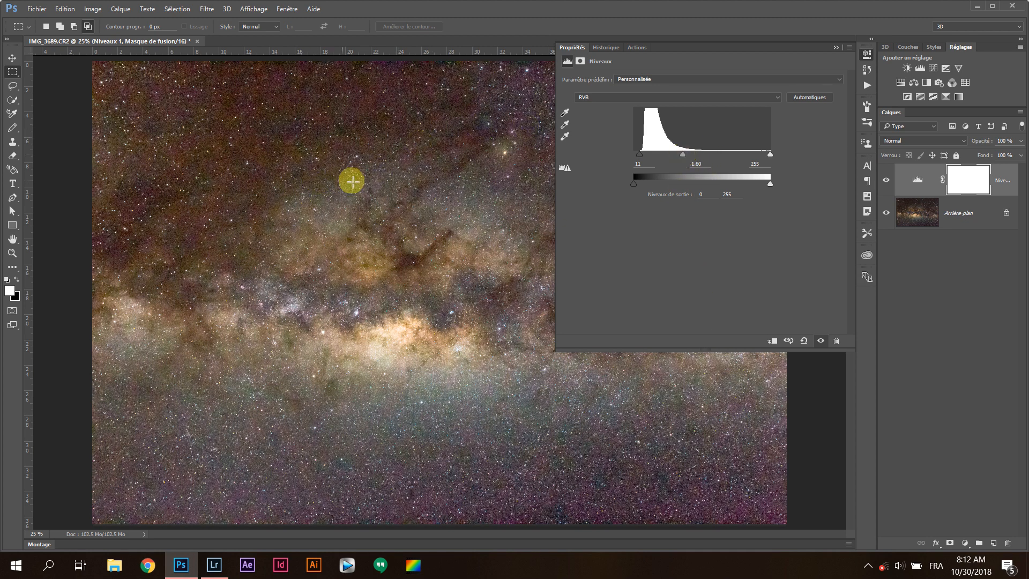
{"action": "mouse_move", "coordinate": [682, 156]}
{"action": "left_mouse_down"}
{"action": "mouse_move", "coordinate": [662, 160]}
{"action": "mouse_move", "coordinate": [702, 160]}
{"action": "left_mouse_up"}
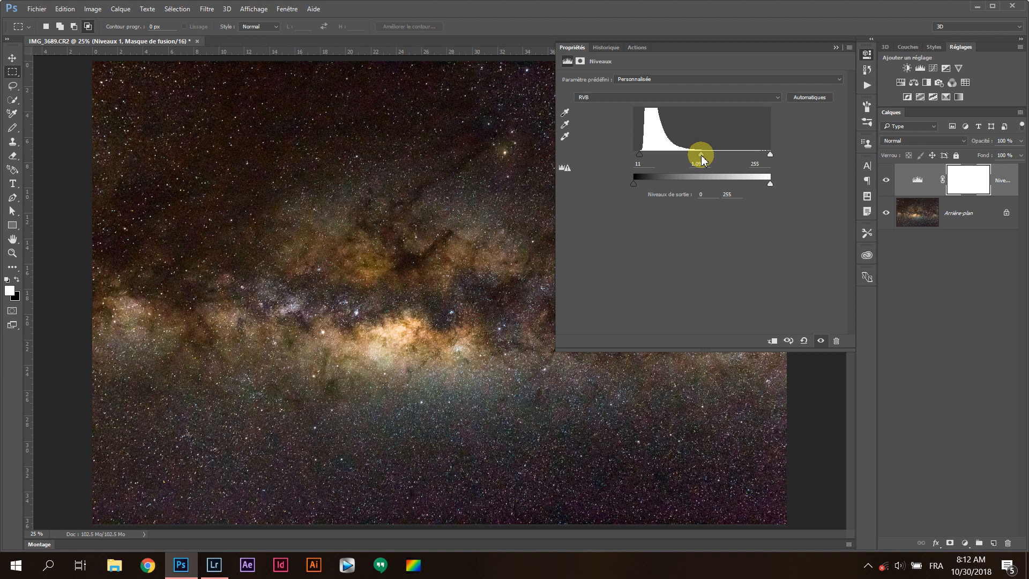
{"action": "left_click_drag", "start_coordinate": [702, 156], "coordinate": [706, 157]}
{"action": "mouse_move", "coordinate": [702, 157]}
{"action": "left_mouse_down"}
{"action": "mouse_move", "coordinate": [689, 202]}
{"action": "mouse_move", "coordinate": [700, 157]}
{"action": "left_mouse_up"}
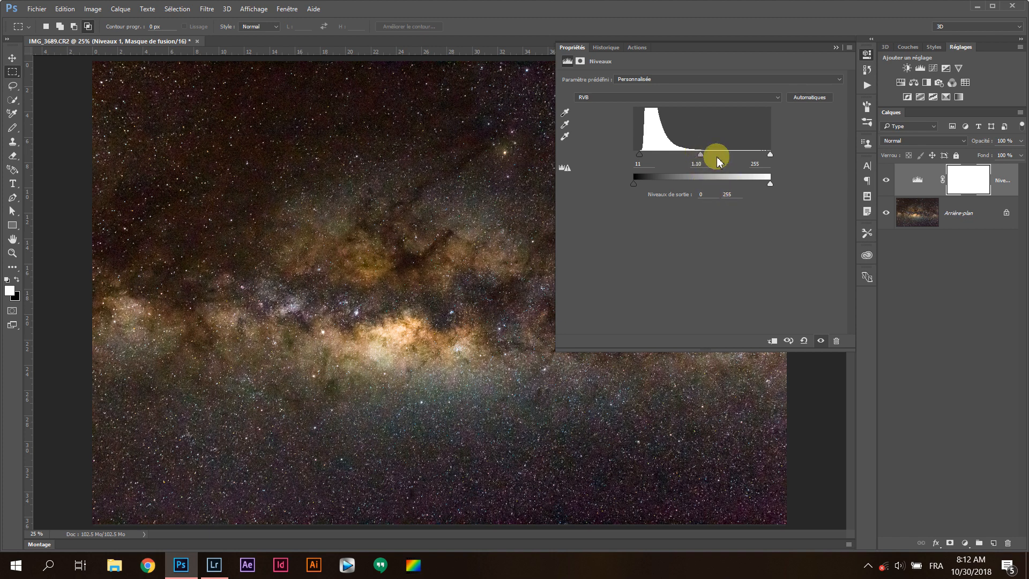
{"action": "left_click", "coordinate": [835, 47]}
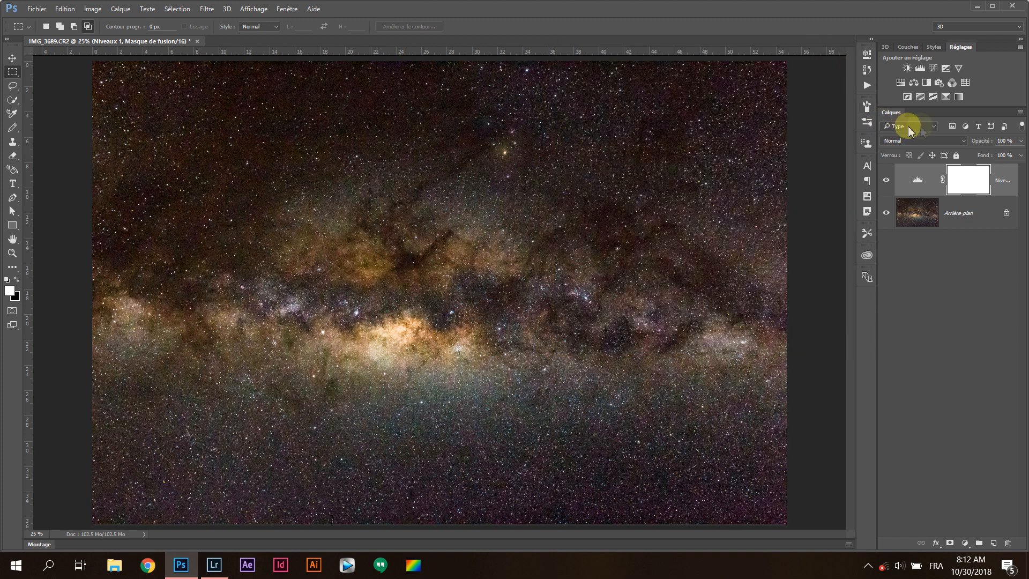
Add a Curves adjustment layer and shape its RGB curve with points at input 16, output 13 and input 63, output 70
{"action": "left_click", "coordinate": [932, 68]}
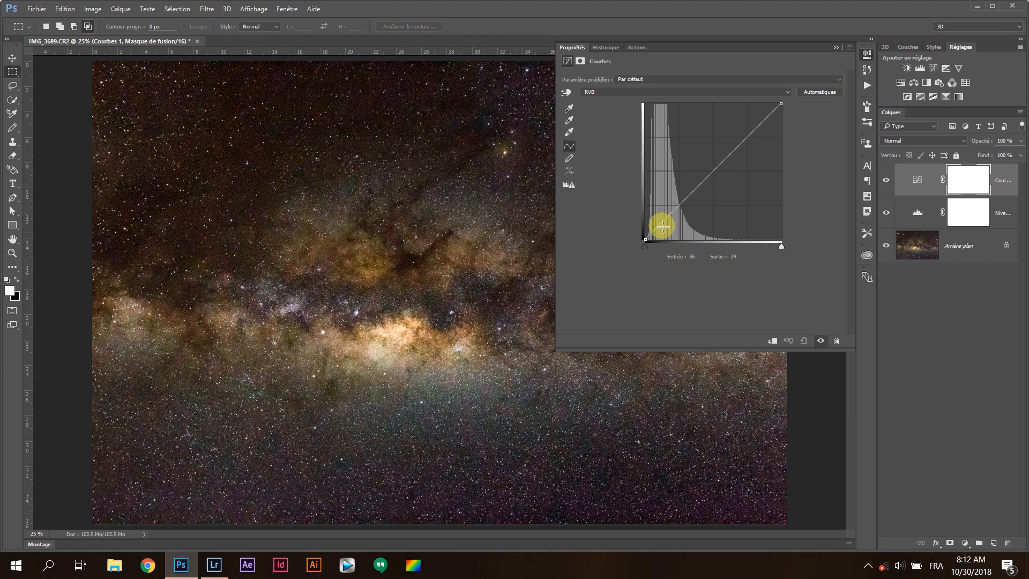
{"action": "left_click", "coordinate": [763, 92]}
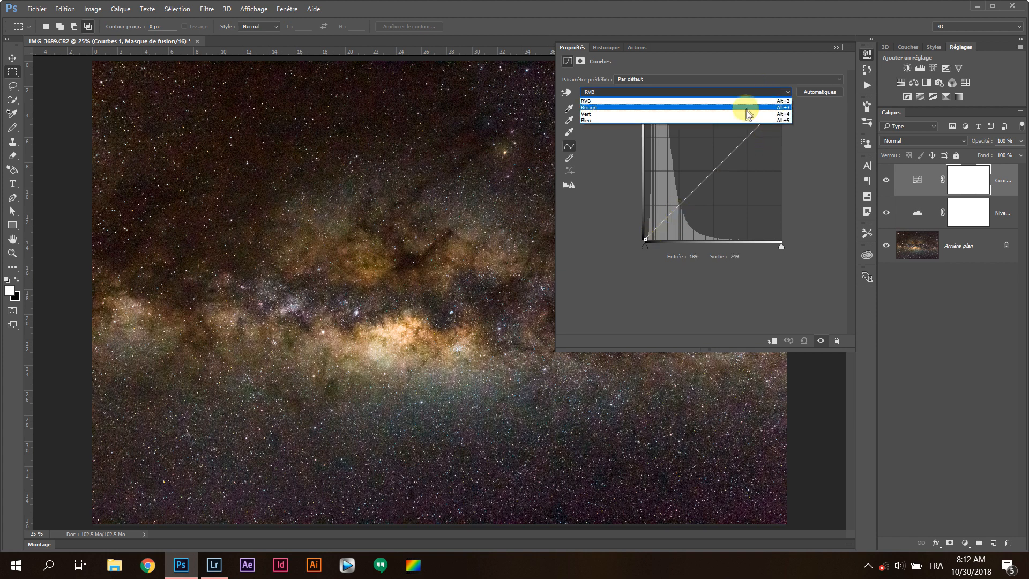
{"action": "left_click", "coordinate": [742, 101]}
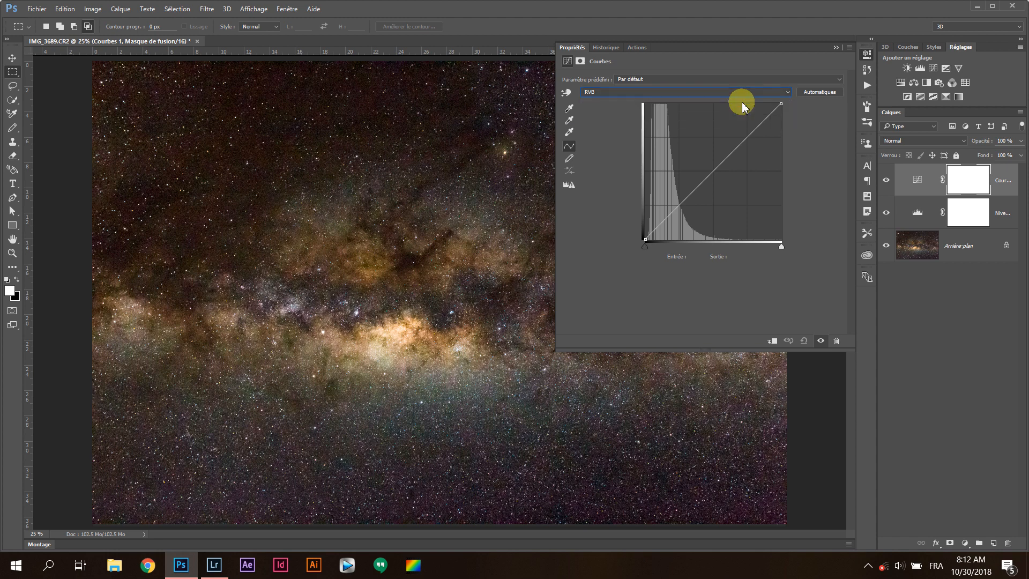
{"action": "left_click_drag", "start_coordinate": [658, 229], "coordinate": [652, 233]}
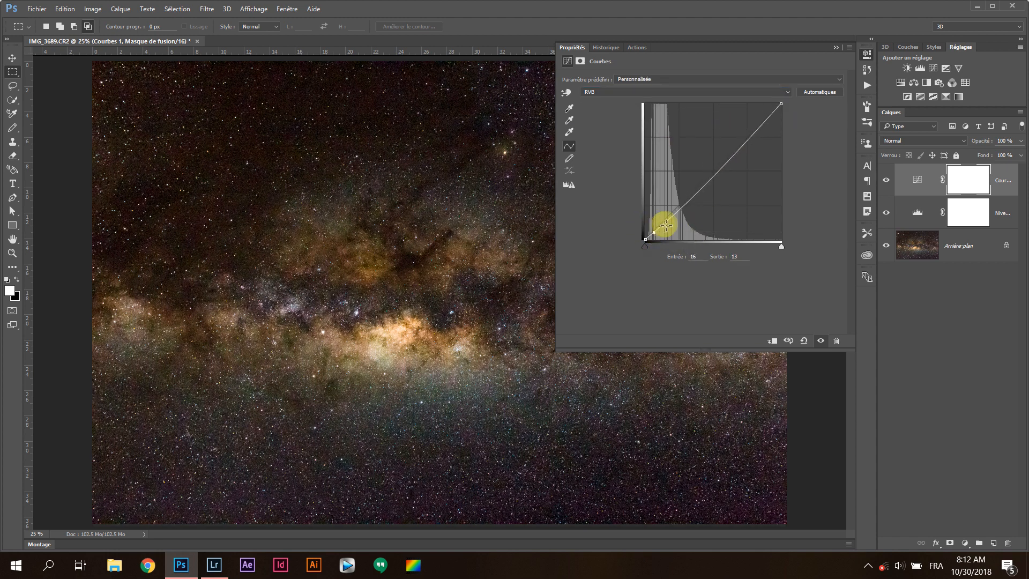
{"action": "mouse_move", "coordinate": [673, 216]}
{"action": "left_mouse_down"}
{"action": "mouse_move", "coordinate": [661, 183]}
{"action": "mouse_move", "coordinate": [679, 202]}
{"action": "left_mouse_up"}
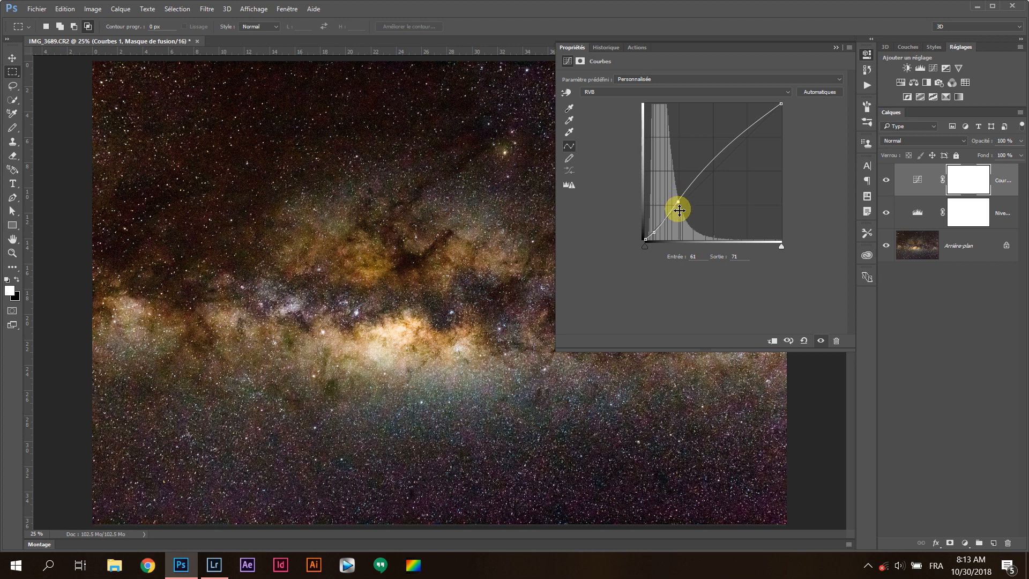
{"action": "left_click_drag", "start_coordinate": [680, 202], "coordinate": [682, 202]}
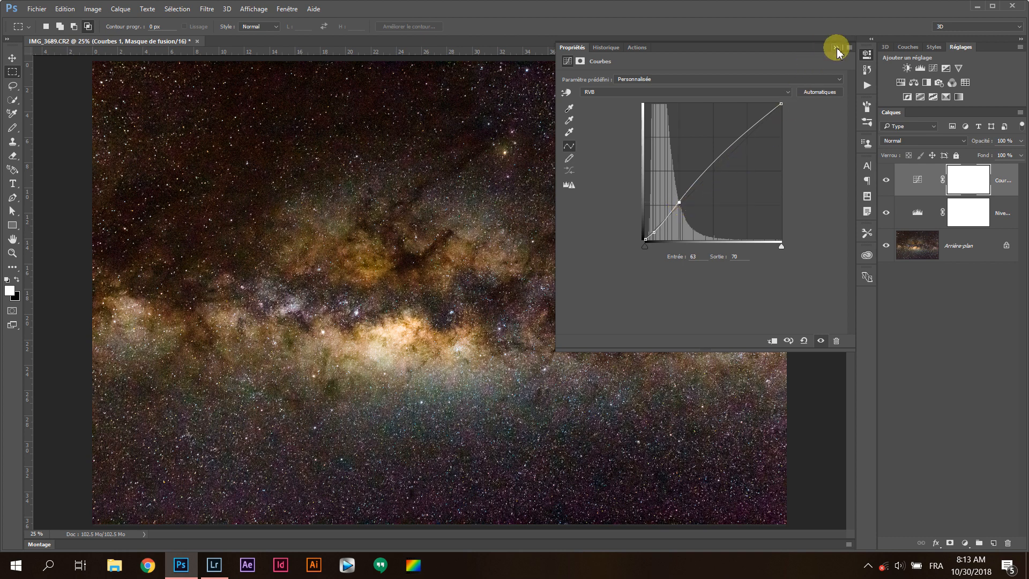
Slightly lower the red channel's curve in the shadows with points at input 21, output 19 and input 37, output 35
{"action": "left_click", "coordinate": [787, 91]}
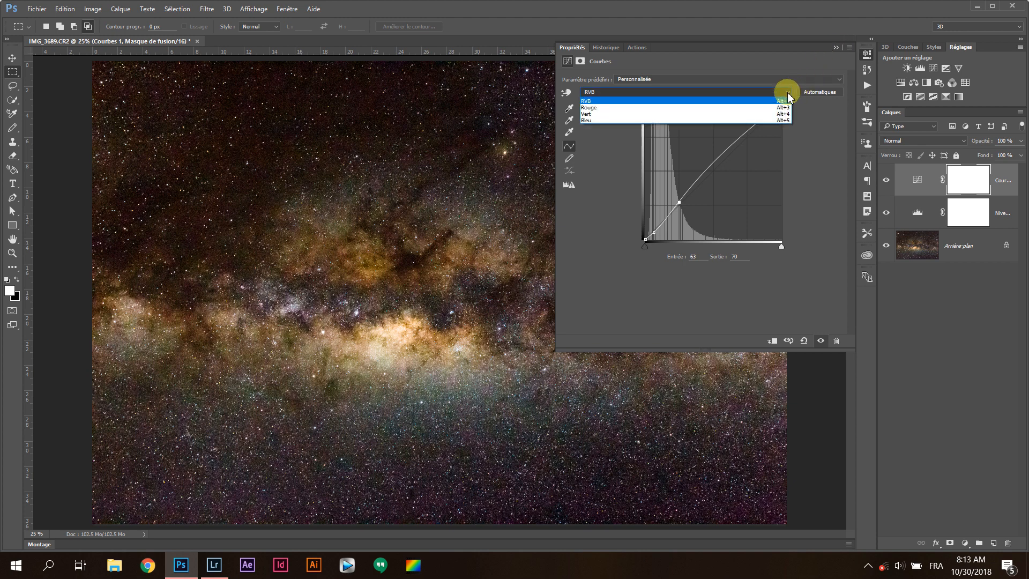
{"action": "left_click", "coordinate": [727, 108]}
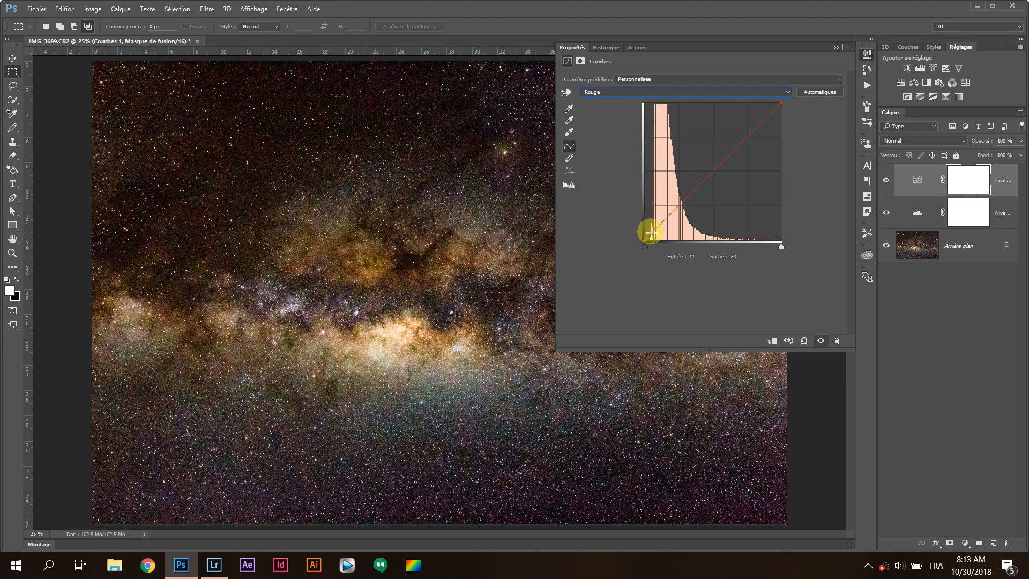
{"action": "left_click_drag", "start_coordinate": [652, 233], "coordinate": [657, 230]}
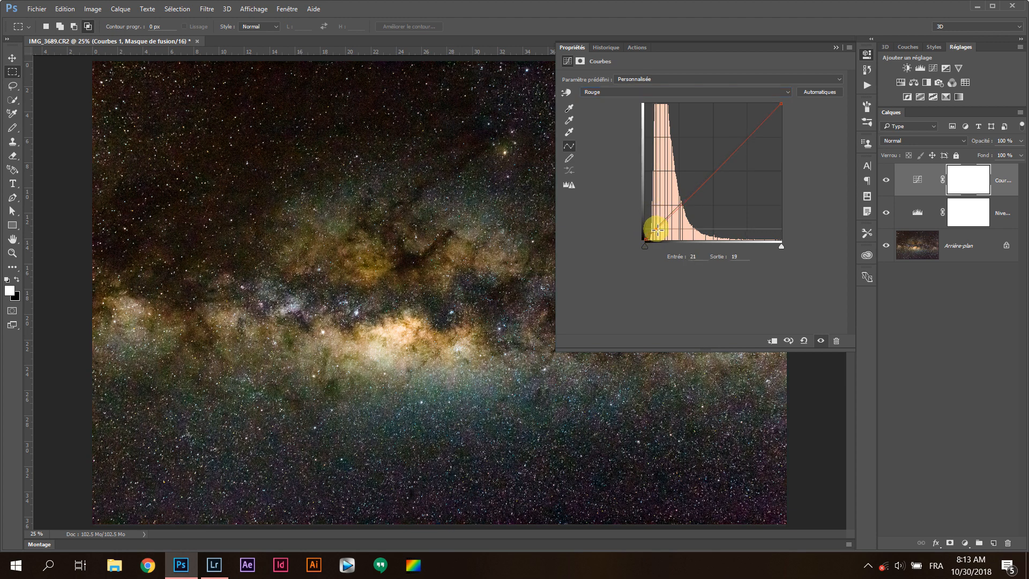
{"action": "left_click_drag", "start_coordinate": [669, 217], "coordinate": [670, 218]}
{"action": "left_click", "coordinate": [658, 231]}
{"action": "left_click_drag", "start_coordinate": [670, 219], "coordinate": [666, 220]}
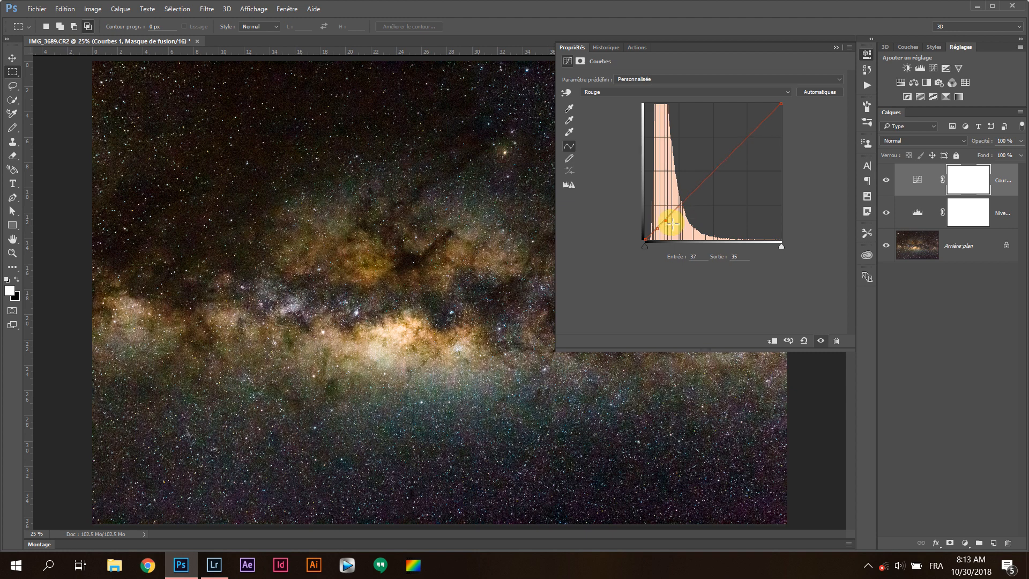
Adjust the blue channel's curve with points at input 25, output 24 and input 49, output 52, and close the curve's properties
{"action": "left_click", "coordinate": [786, 93]}
{"action": "left_click", "coordinate": [745, 121]}
{"action": "left_click_drag", "start_coordinate": [652, 230], "coordinate": [659, 227]}
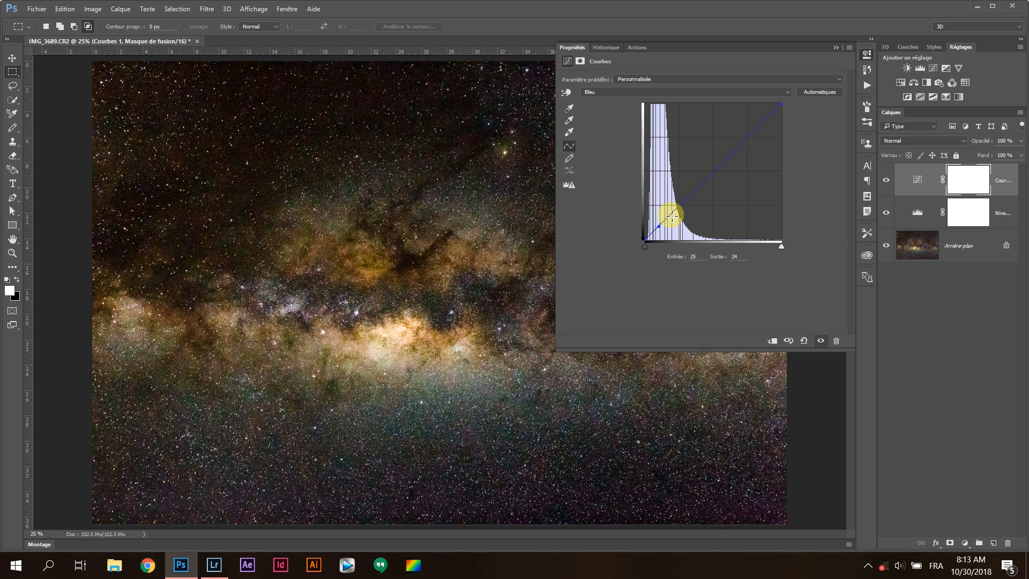
{"action": "left_click", "coordinate": [675, 213]}
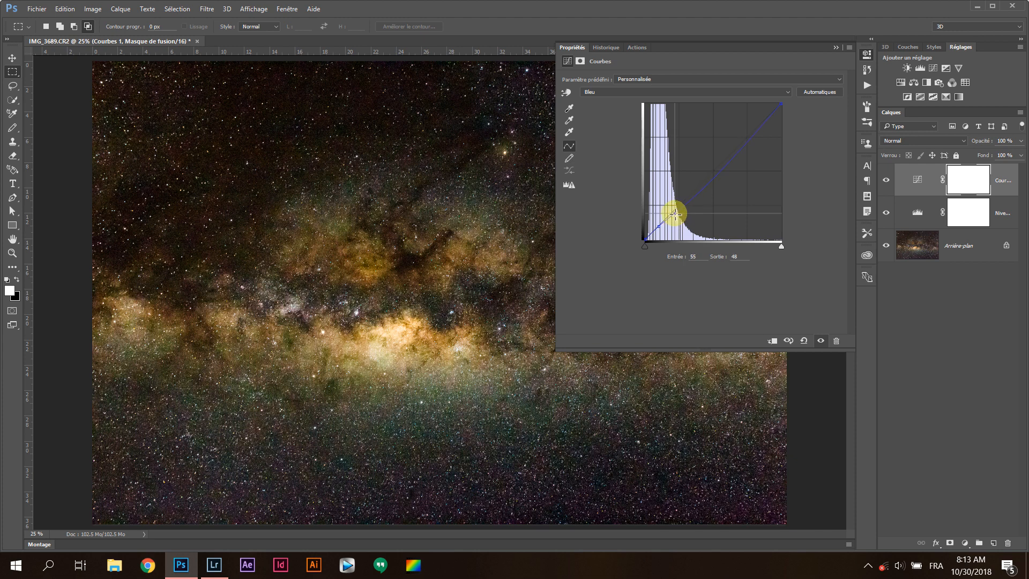
{"action": "left_click_drag", "start_coordinate": [674, 214], "coordinate": [672, 211]}
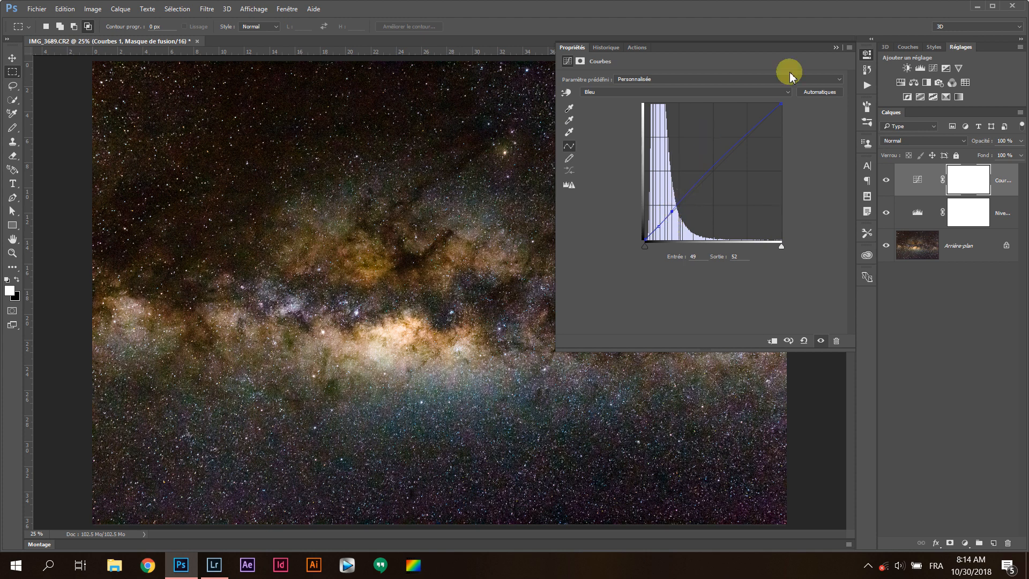
{"action": "left_click", "coordinate": [836, 48]}
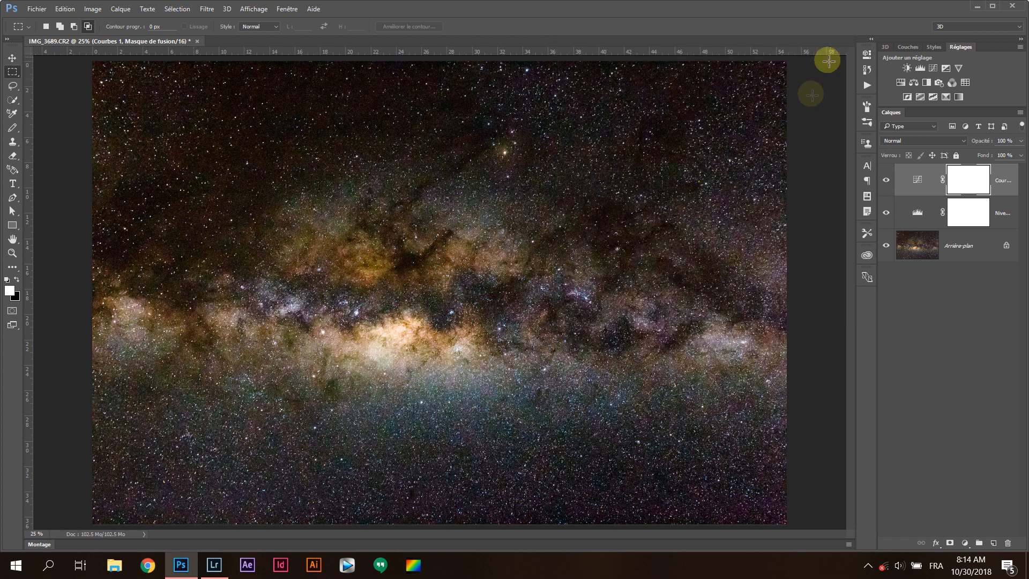
Add a Vibrance adjustment layer with vibrance at -6 and saturation at +3
{"action": "left_click", "coordinate": [958, 68]}
{"action": "left_click_drag", "start_coordinate": [702, 106], "coordinate": [692, 87]}
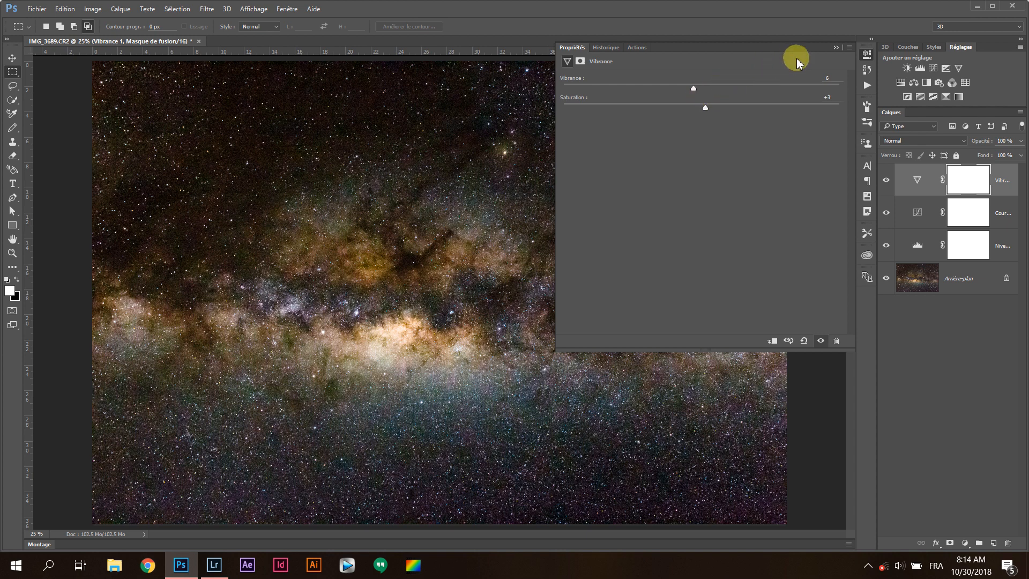
{"action": "left_click", "coordinate": [835, 48]}
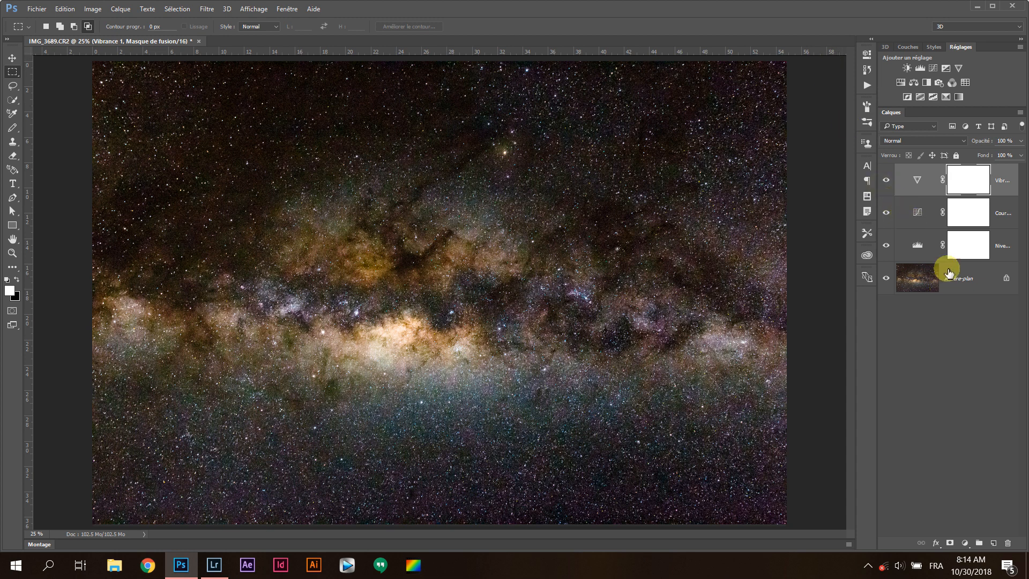
Add a Color Balance adjustment layer, set the midtones' yellow-blue balance to +4, and close its properties
{"action": "left_click", "coordinate": [913, 83]}
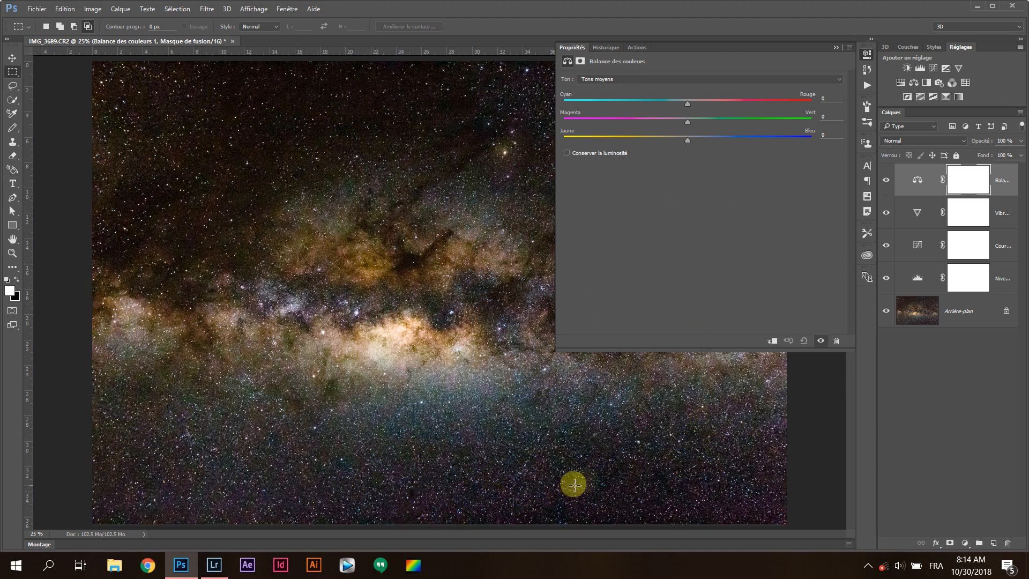
{"action": "left_click", "coordinate": [684, 141]}
{"action": "left_click_drag", "start_coordinate": [682, 145], "coordinate": [690, 146]}
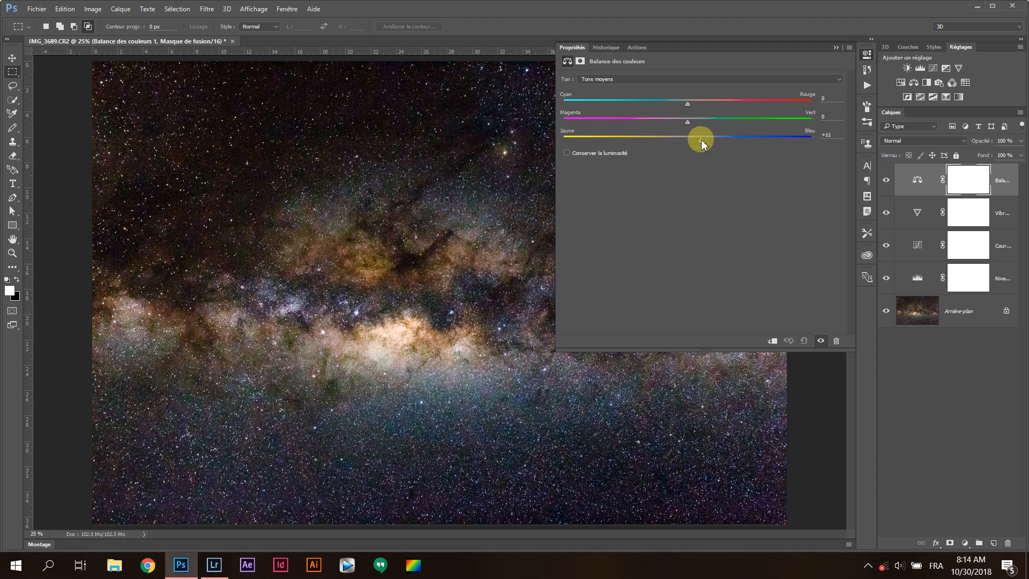
{"action": "left_click_drag", "start_coordinate": [701, 141], "coordinate": [689, 144]}
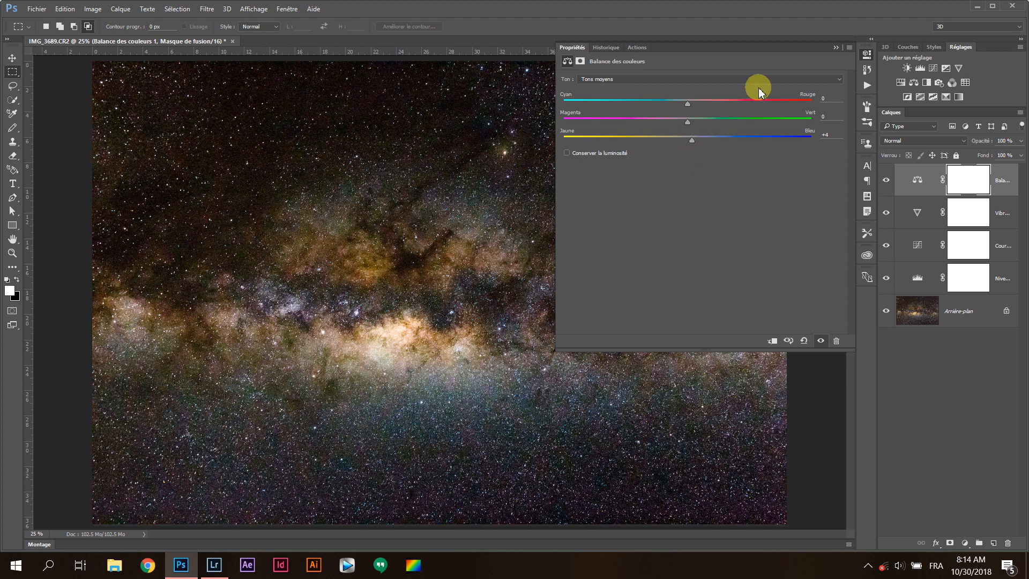
{"action": "left_click", "coordinate": [837, 47]}
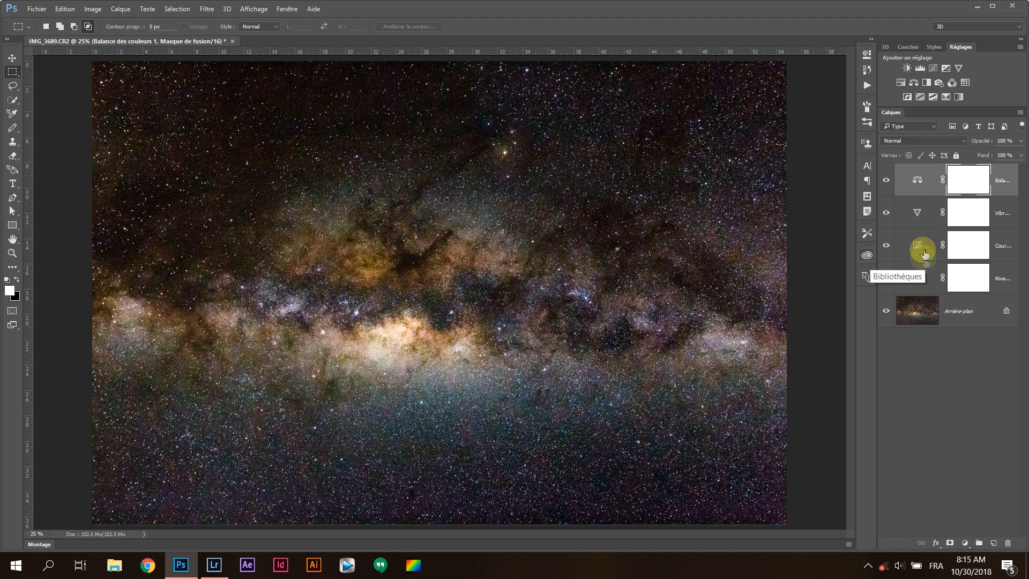
{"action": "left_click", "coordinate": [206, 9]}
{"action": "mouse_move", "coordinate": [266, 157]}
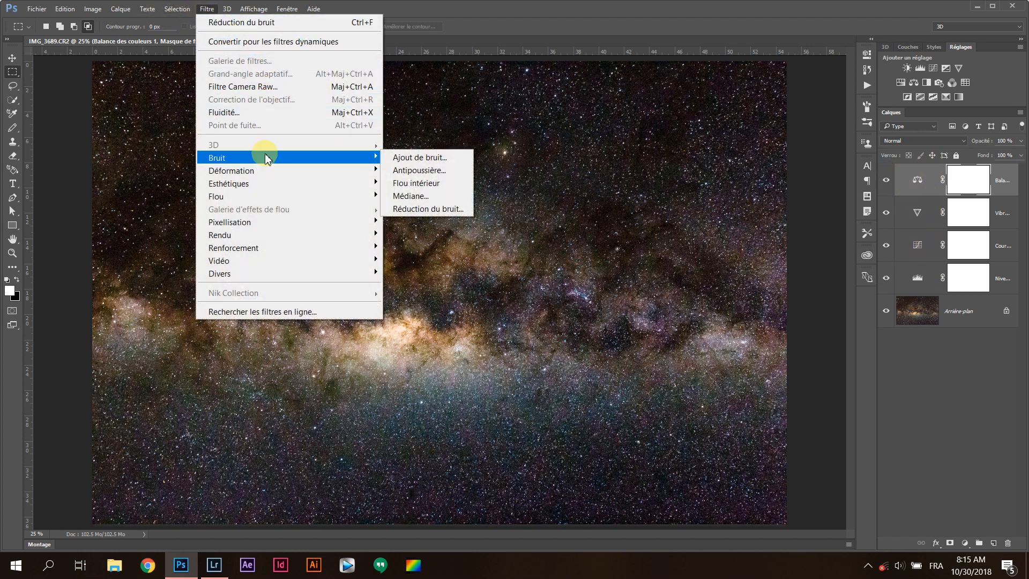
{"action": "left_click", "coordinate": [426, 209]}
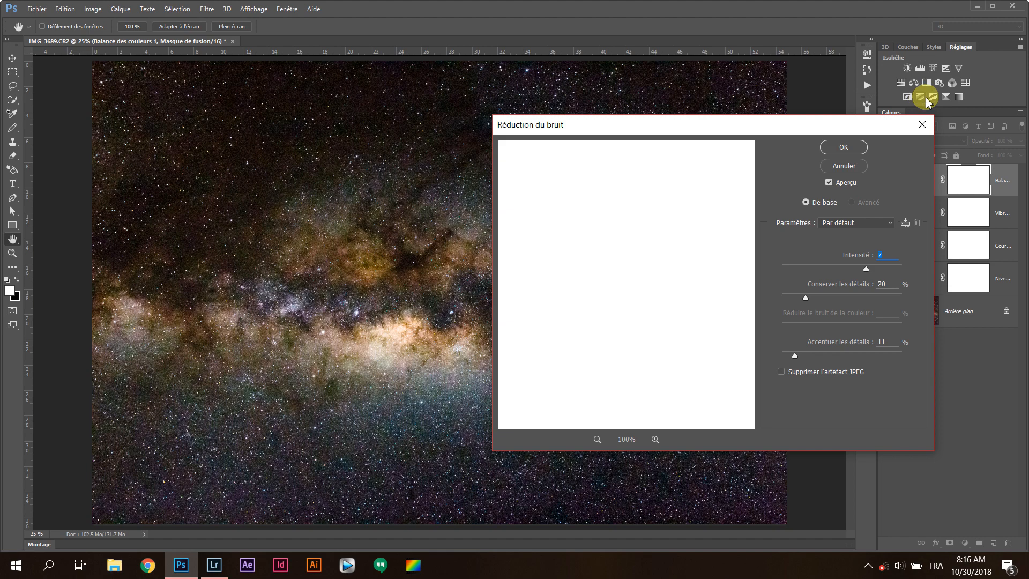
{"action": "key", "text": "Escape"}
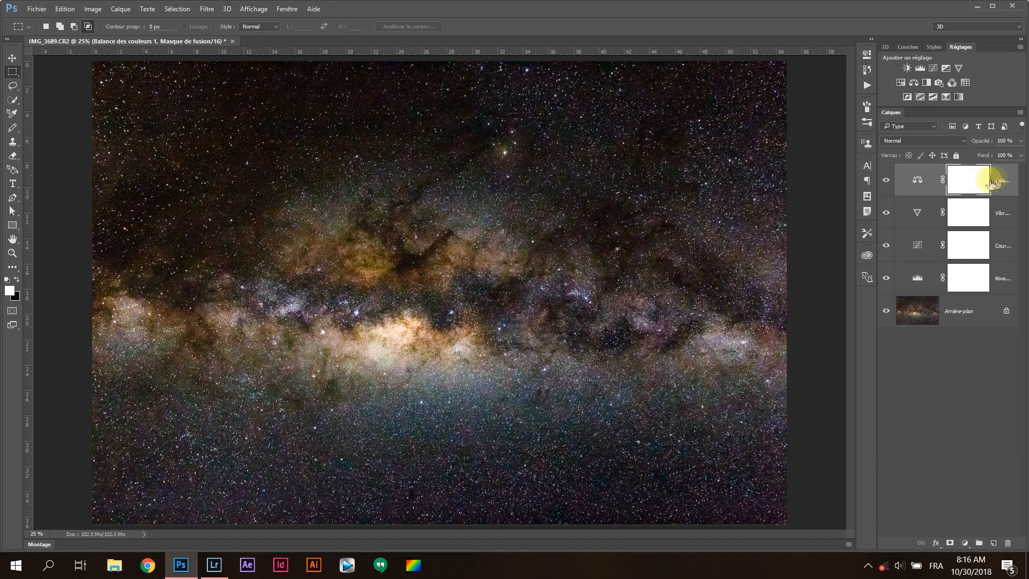
Widen the layer list, open the Reduce Noise filter on the background layer, and bring the bright galactic core into its preview
{"action": "left_click_drag", "start_coordinate": [873, 225], "coordinate": [845, 229]}
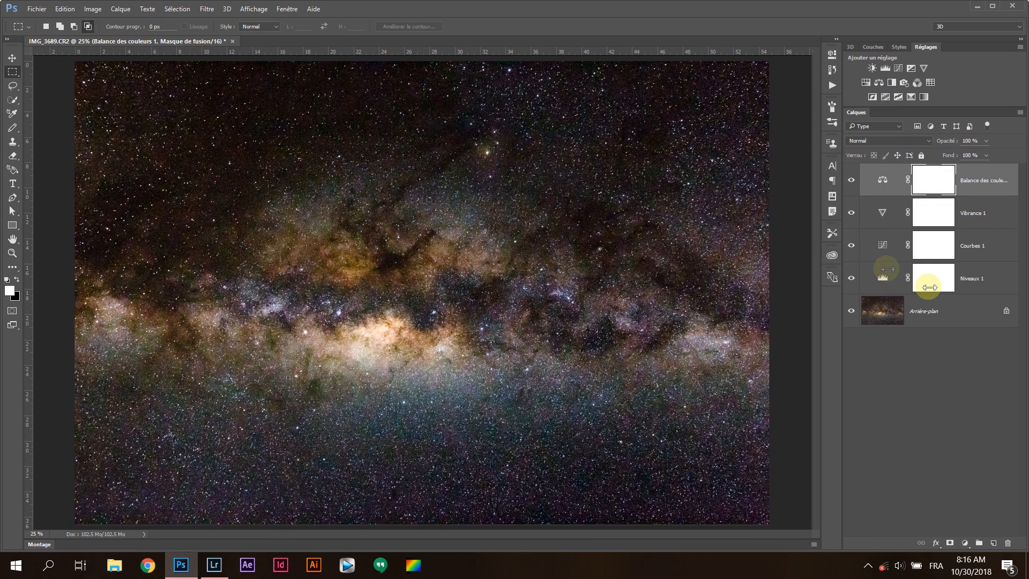
{"action": "left_click", "coordinate": [933, 316]}
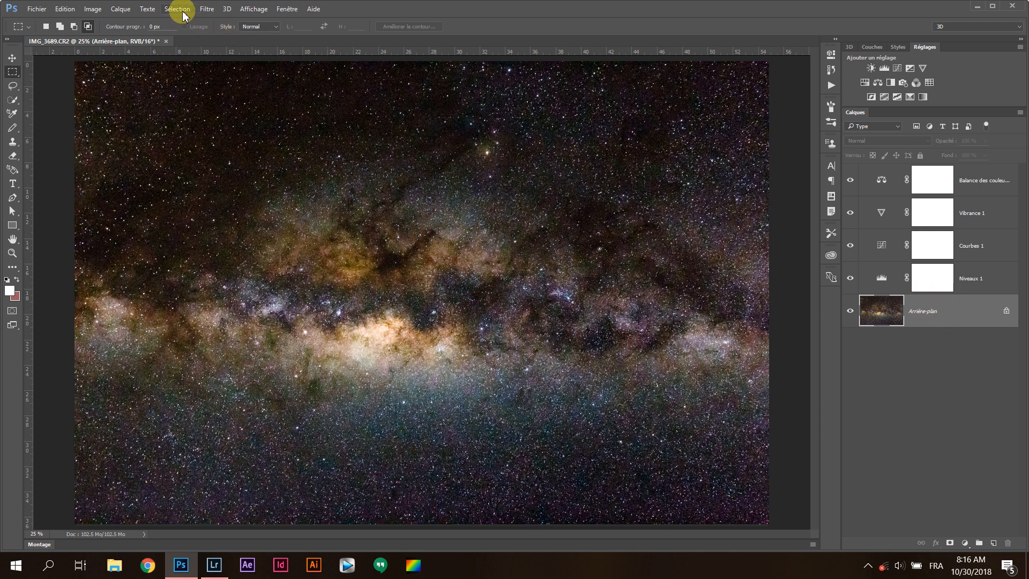
{"action": "left_click", "coordinate": [207, 9]}
{"action": "mouse_move", "coordinate": [281, 154]}
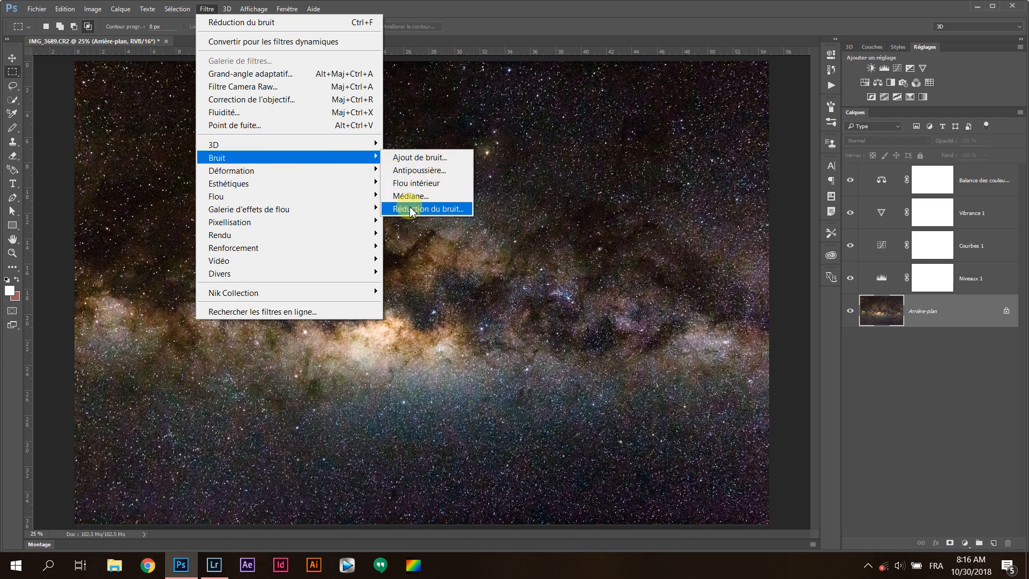
{"action": "left_click", "coordinate": [428, 208]}
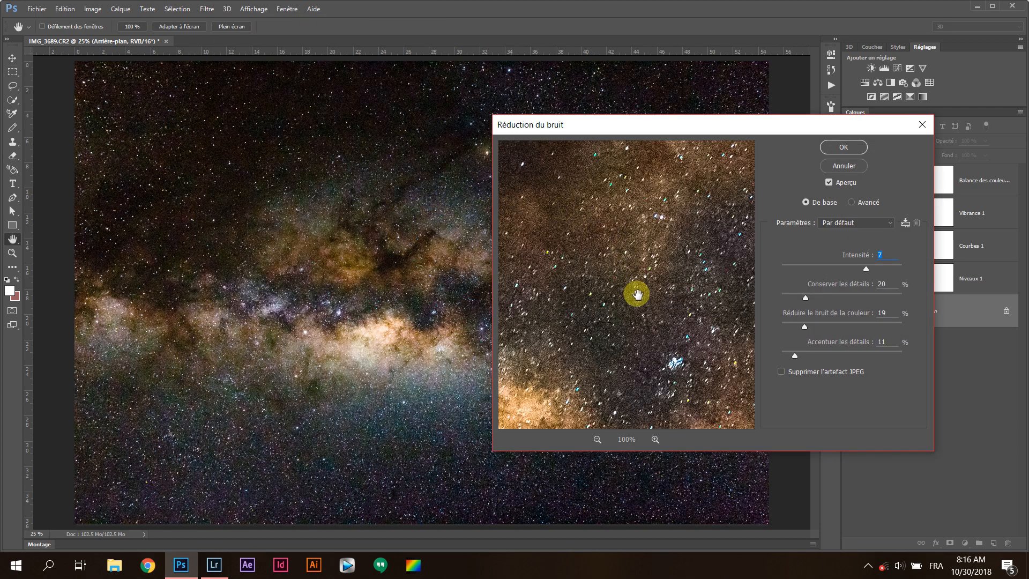
{"action": "left_click_drag", "start_coordinate": [637, 300], "coordinate": [681, 205]}
{"action": "left_click_drag", "start_coordinate": [602, 255], "coordinate": [637, 268]}
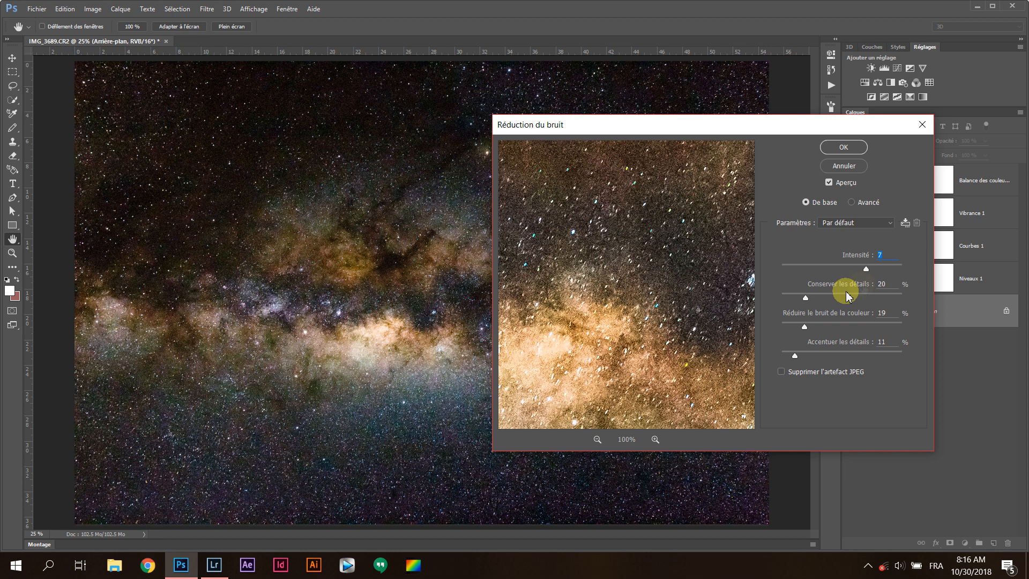
Apply Reduce Noise with strength 7, preserve details 20 %, reduce color noise 6 %, and sharpen details 4 %
{"action": "left_click", "coordinate": [883, 255]}
{"action": "left_click_drag", "start_coordinate": [807, 298], "coordinate": [874, 302]}
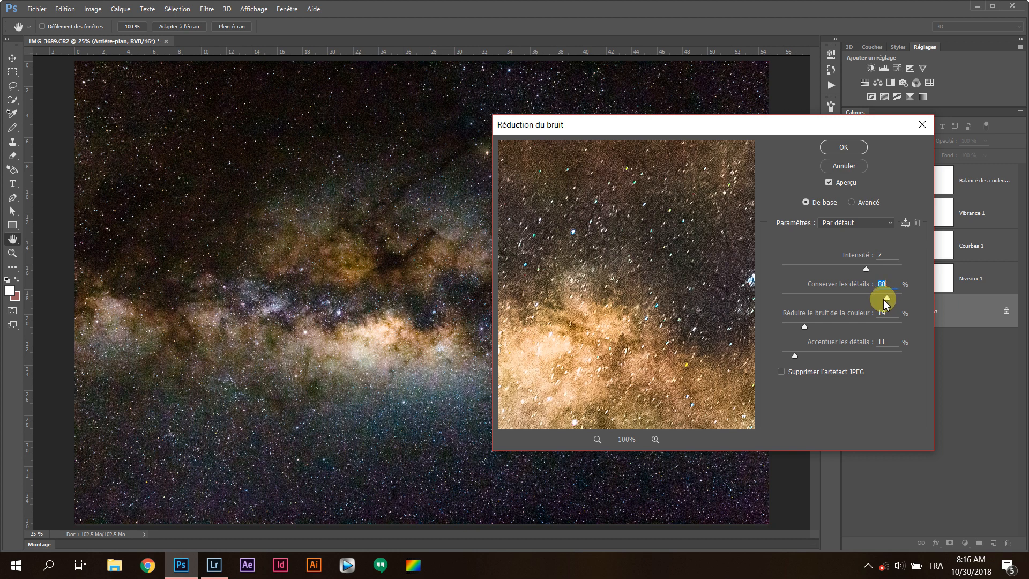
{"action": "left_click_drag", "start_coordinate": [887, 303], "coordinate": [837, 329]}
{"action": "left_click_drag", "start_coordinate": [879, 328], "coordinate": [798, 334]}
{"action": "left_click_drag", "start_coordinate": [796, 362], "coordinate": [899, 366]}
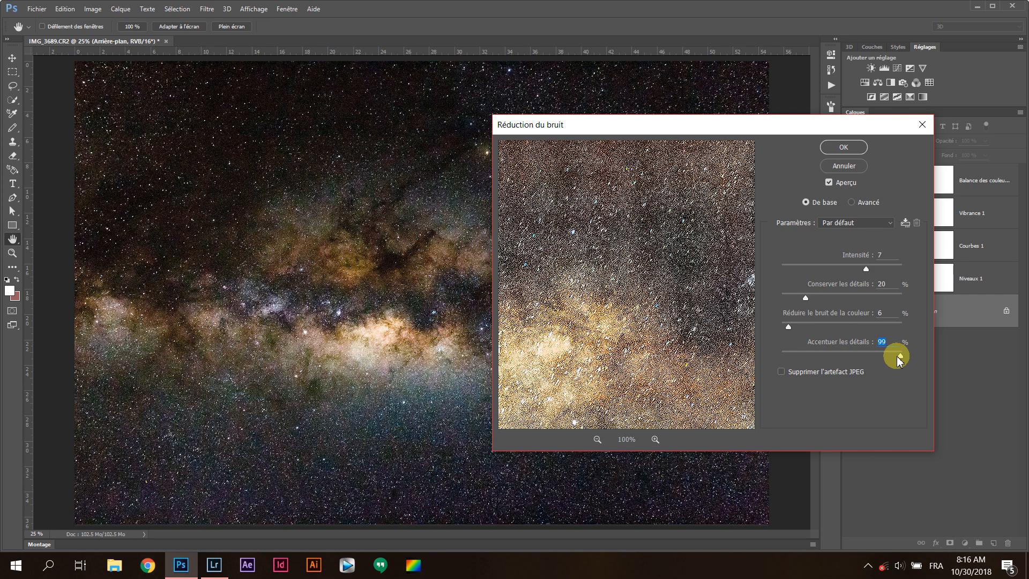
{"action": "left_click_drag", "start_coordinate": [900, 358], "coordinate": [791, 362]}
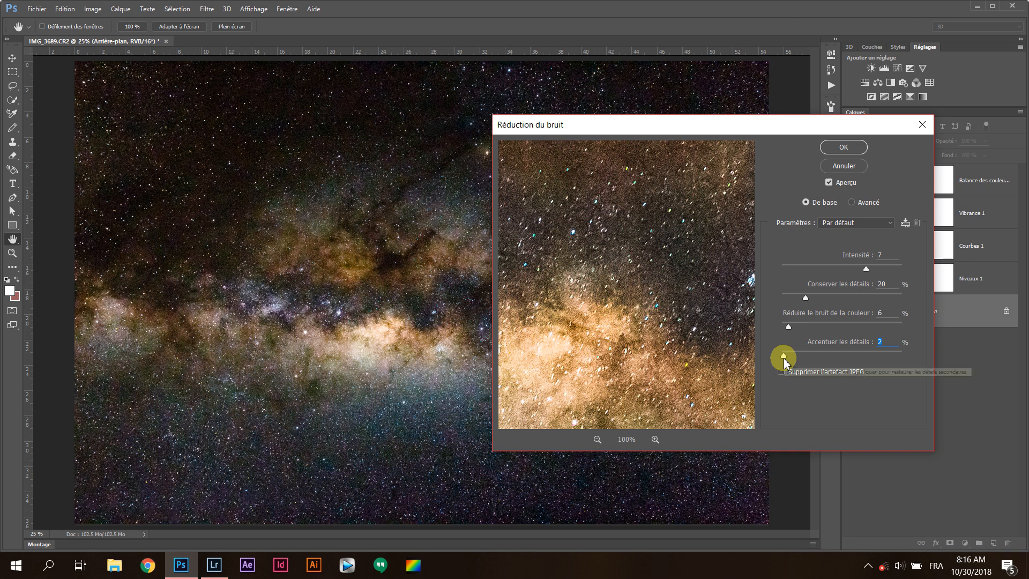
{"action": "left_click_drag", "start_coordinate": [783, 357], "coordinate": [787, 357]}
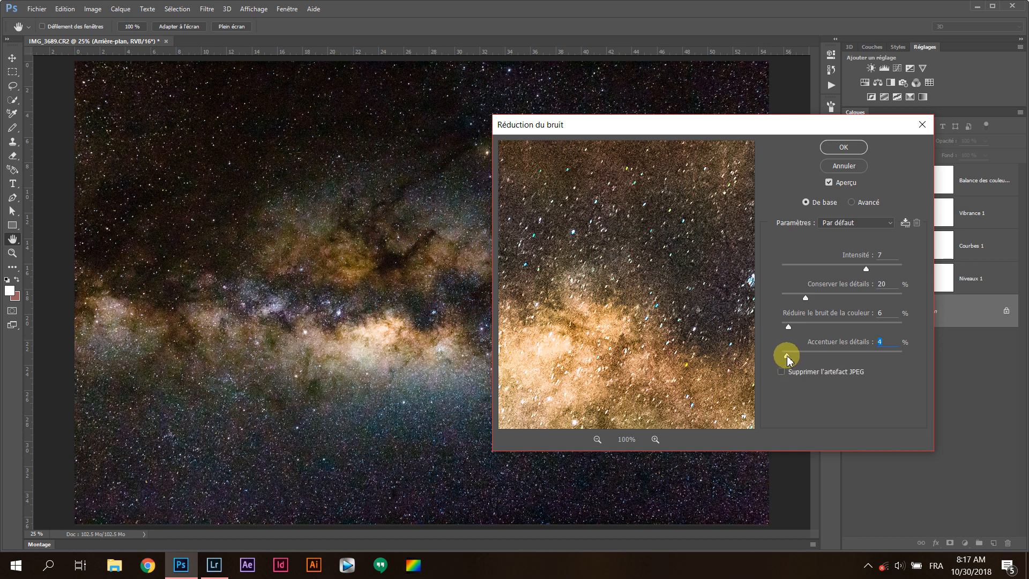
{"action": "left_click", "coordinate": [839, 148]}
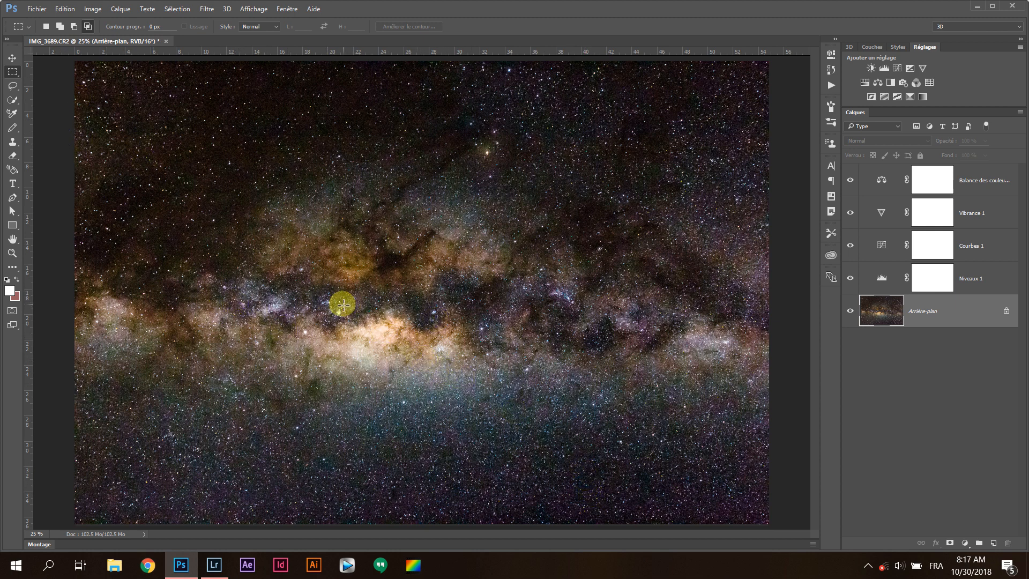
{"action": "left_click", "coordinate": [39, 10]}
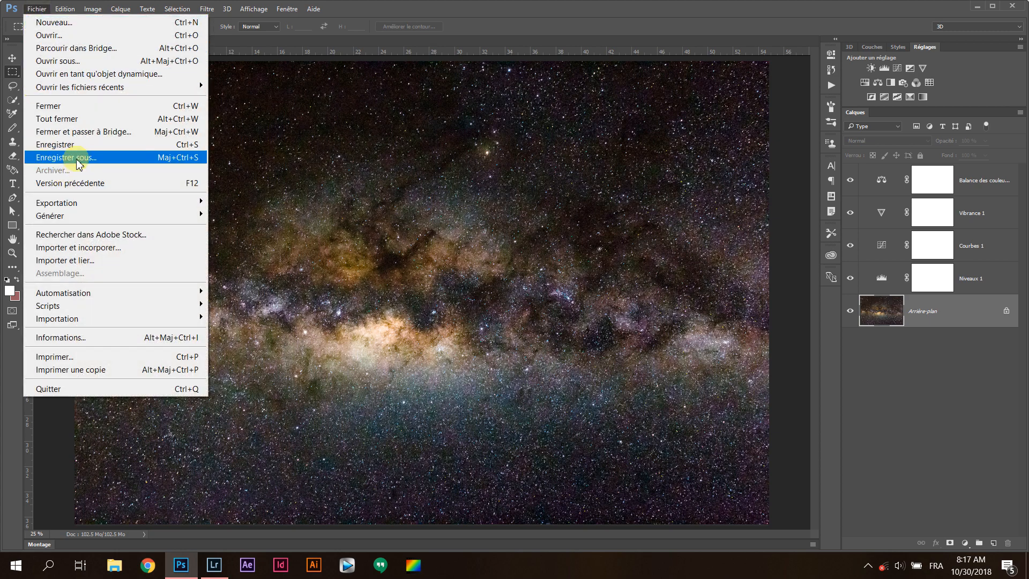
{"action": "mouse_move", "coordinate": [105, 207]}
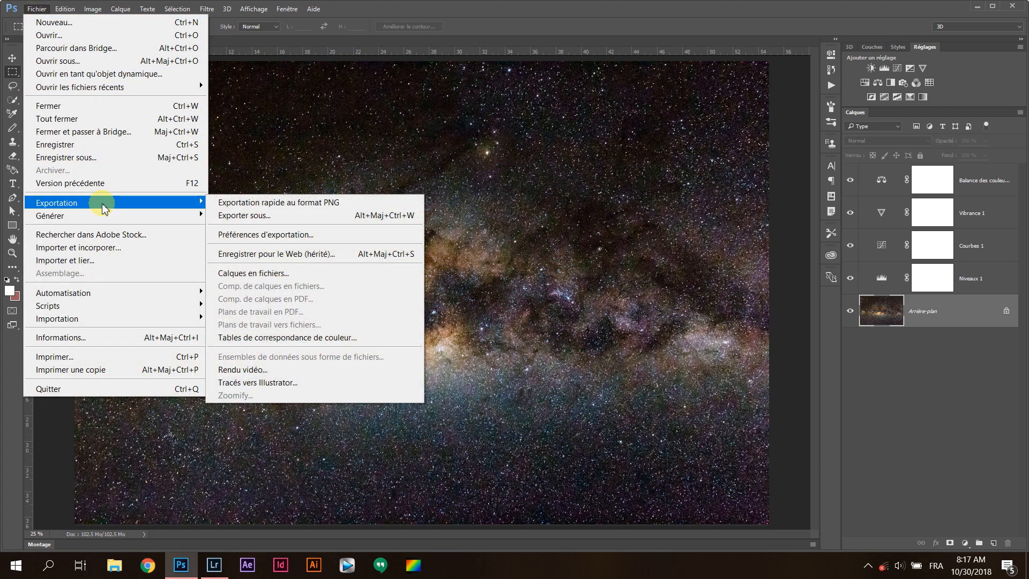
{"action": "left_click", "coordinate": [230, 215]}
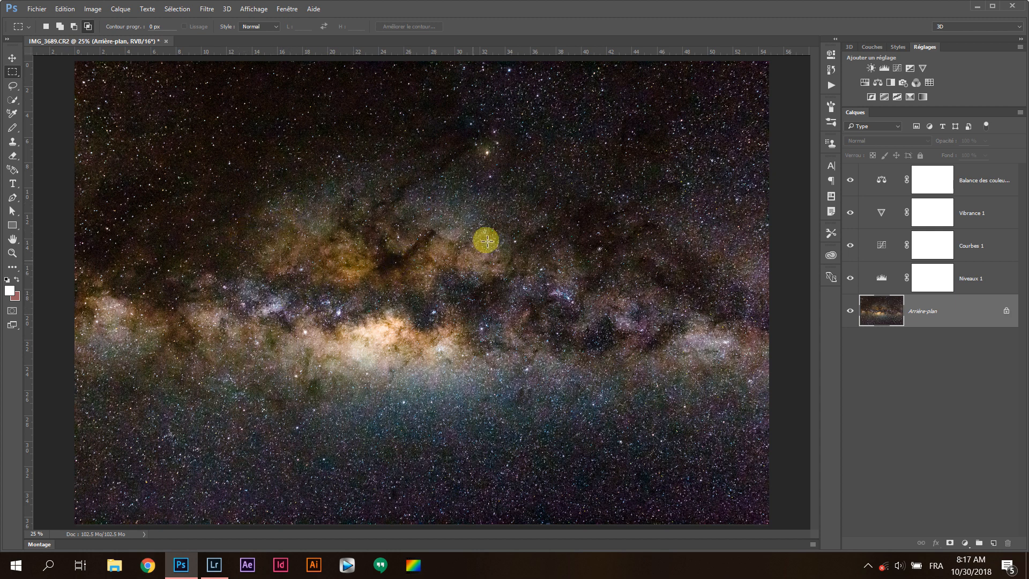
{"action": "key", "text": "ctrl+alt+shift+w"}
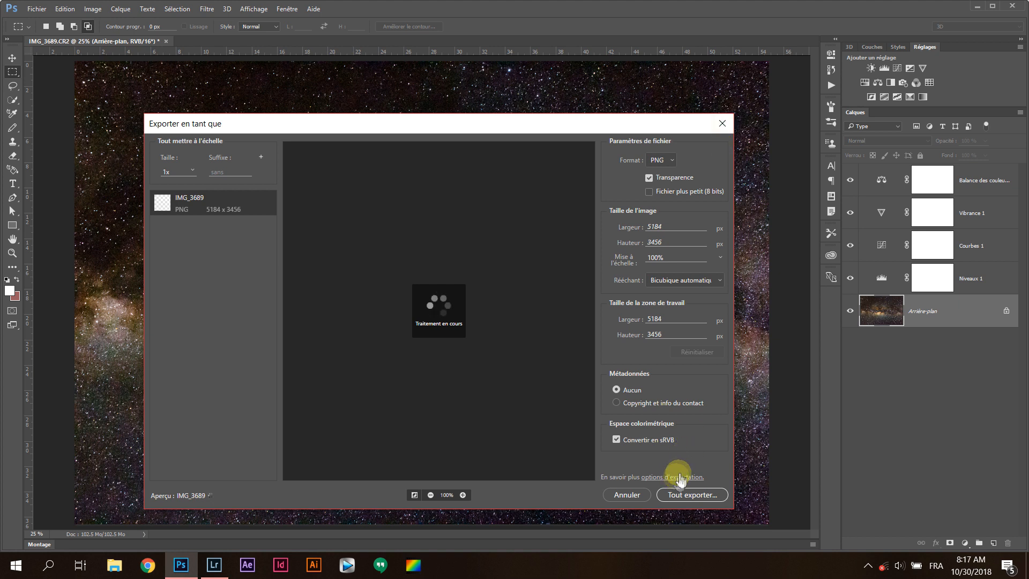
{"action": "left_click", "coordinate": [642, 403]}
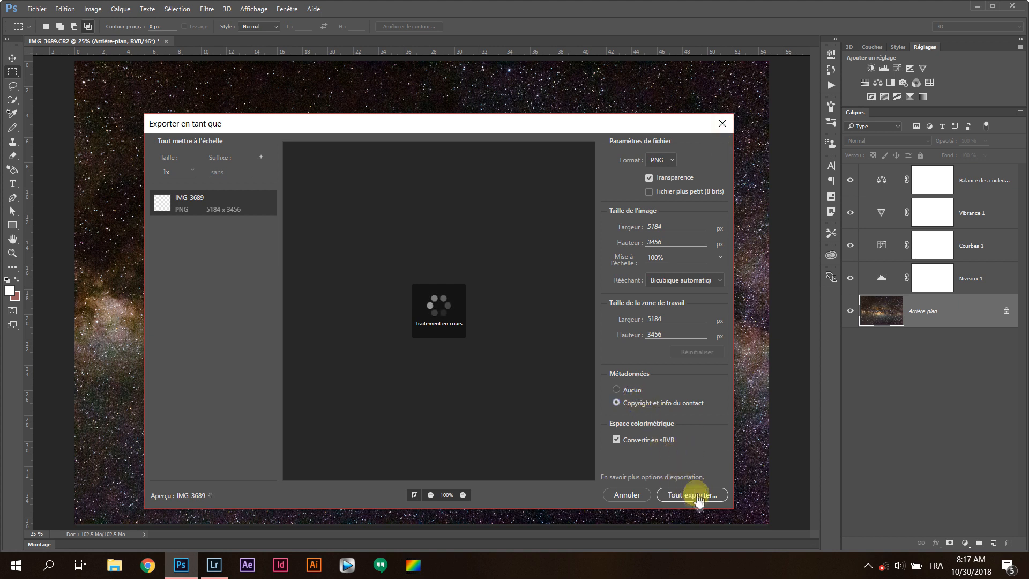
{"action": "left_click", "coordinate": [662, 160]}
{"action": "left_click", "coordinate": [660, 167]}
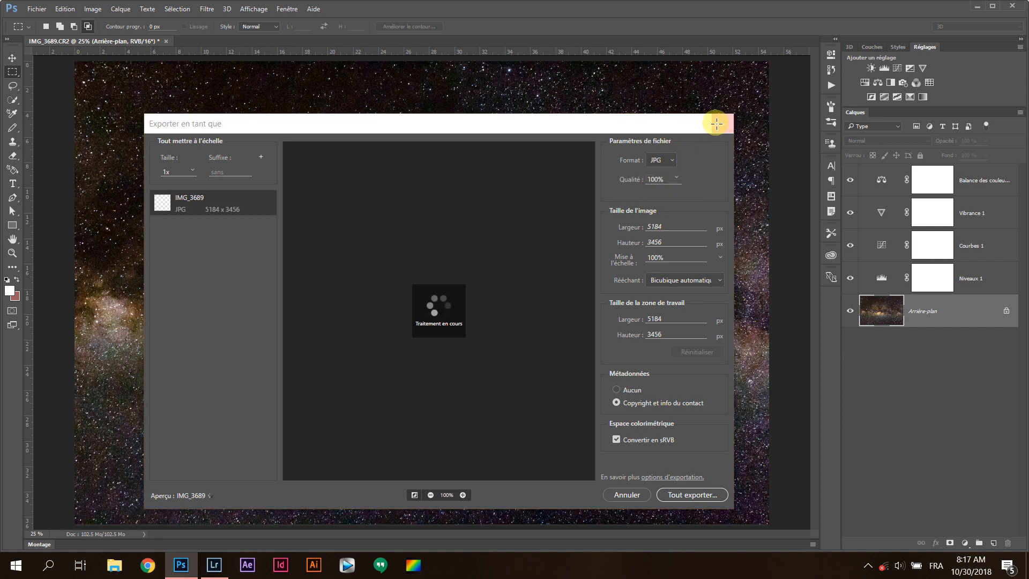
{"action": "left_click", "coordinate": [721, 124]}
Save the edited image and switch to Lightroom
{"action": "left_click", "coordinate": [36, 9]}
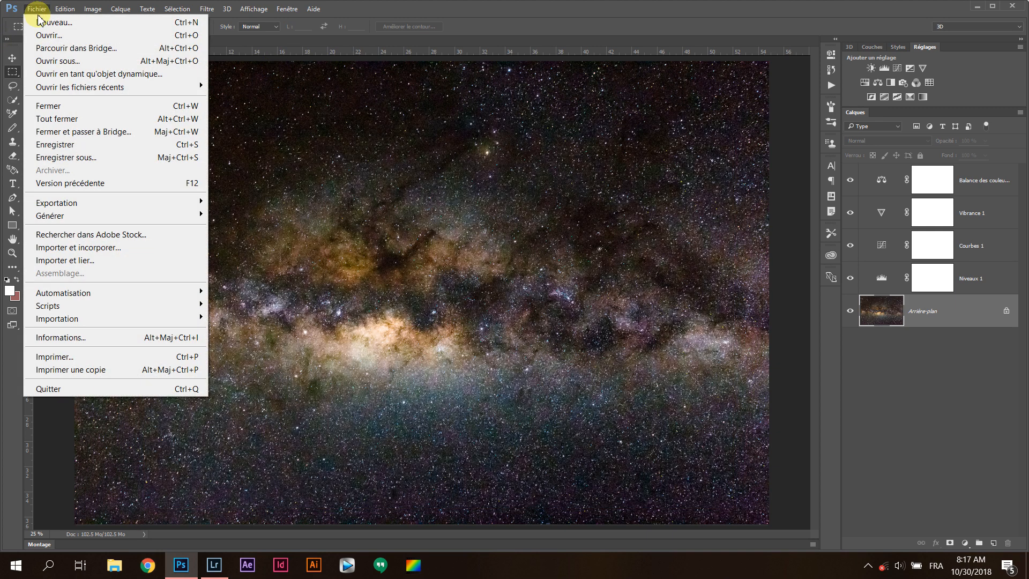
{"action": "left_click", "coordinate": [86, 149]}
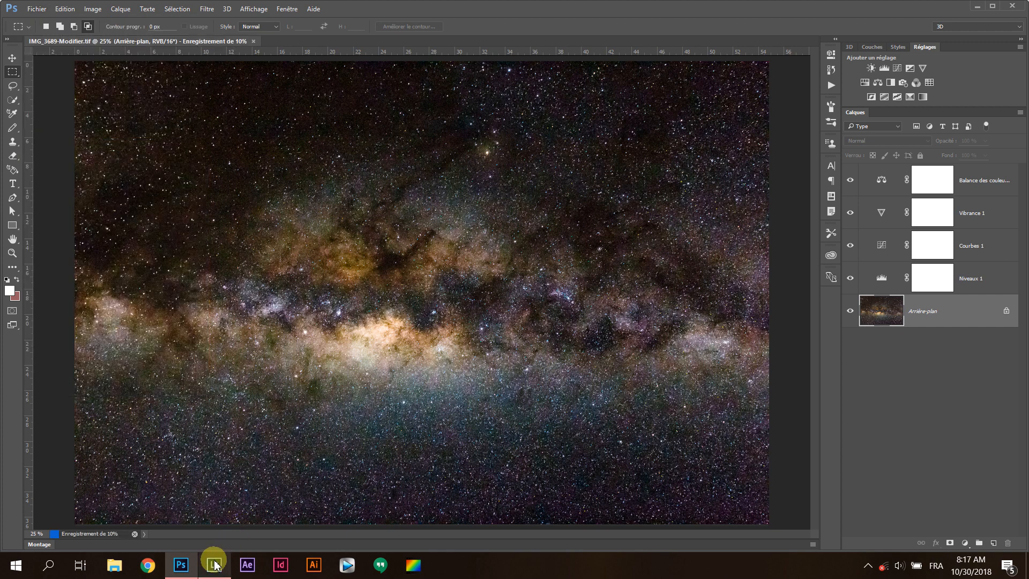
{"action": "left_click", "coordinate": [213, 565]}
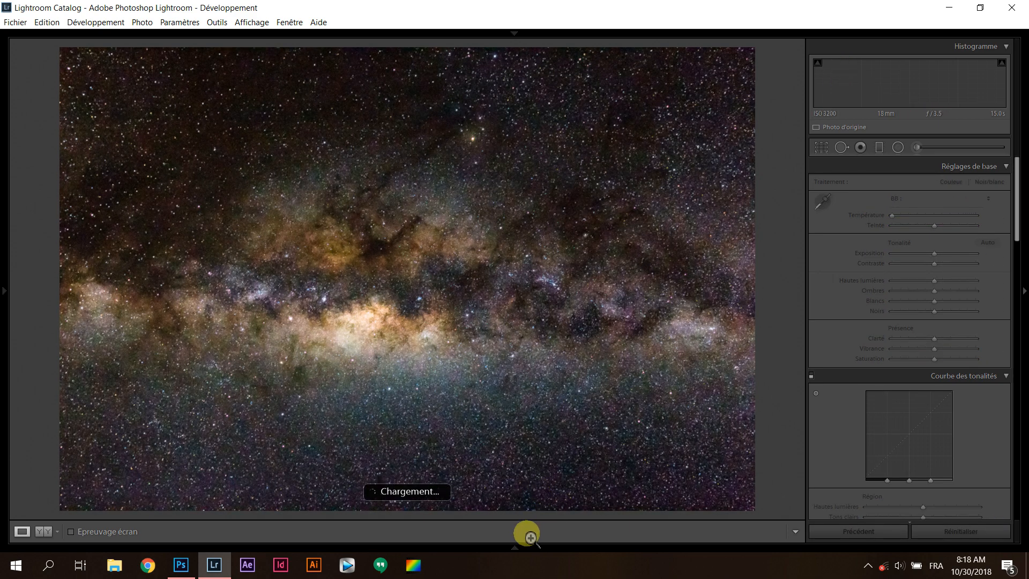
Show the filmstrip and compare the developed raw photo with the Photoshop-edited version, IMG_3689-Modifier.tif
{"action": "left_click", "coordinate": [515, 546]}
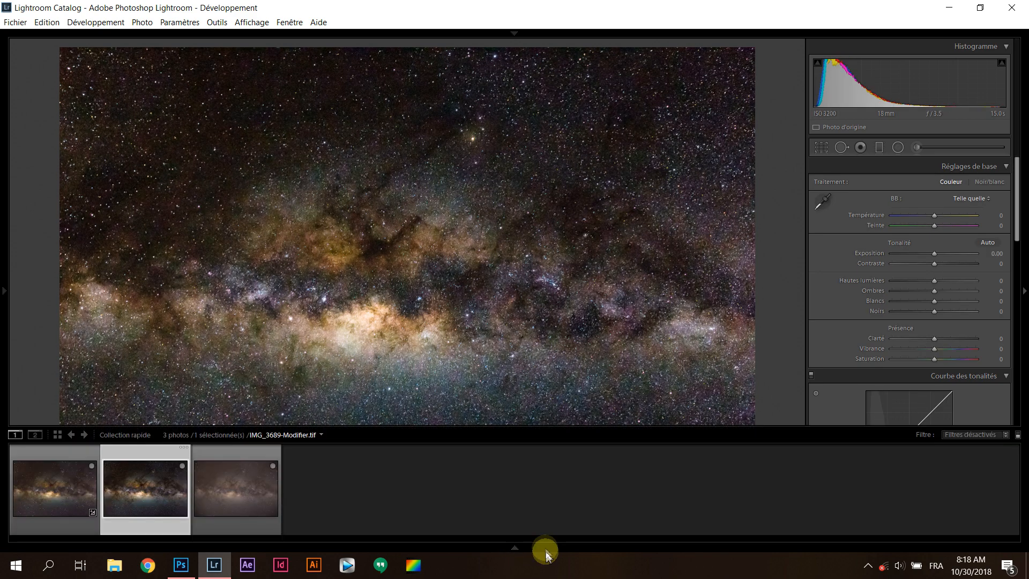
{"action": "left_click", "coordinate": [75, 495]}
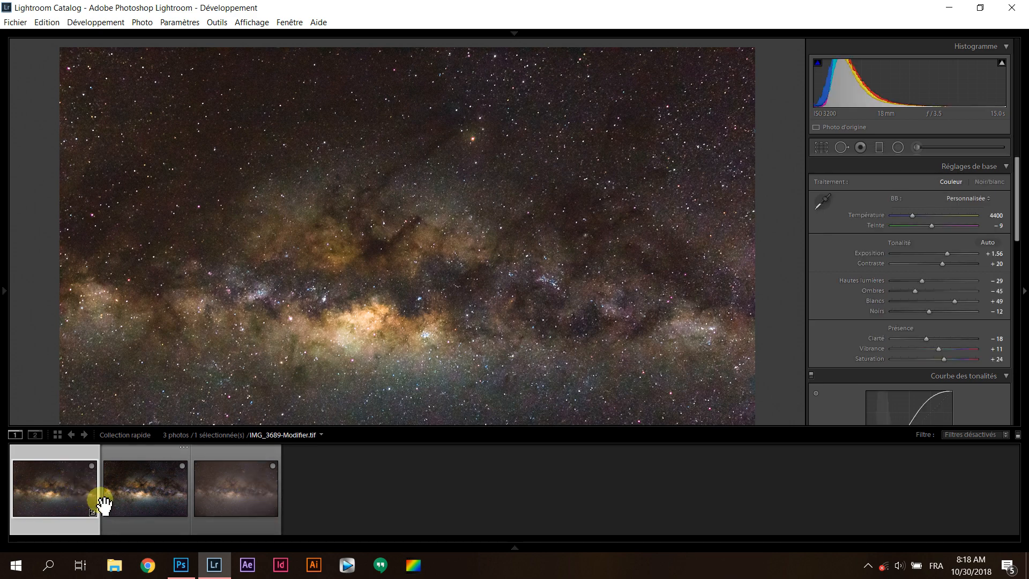
{"action": "left_click", "coordinate": [144, 490]}
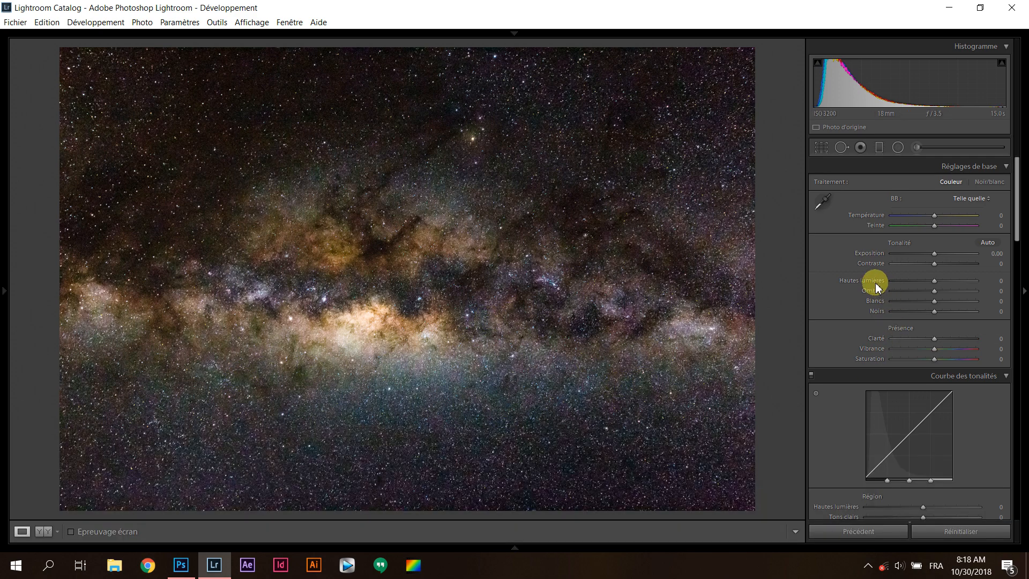
Set the edited TIFF's Whites to +30 and the tone curve's Lights to +26
{"action": "left_click_drag", "start_coordinate": [934, 301], "coordinate": [946, 297]}
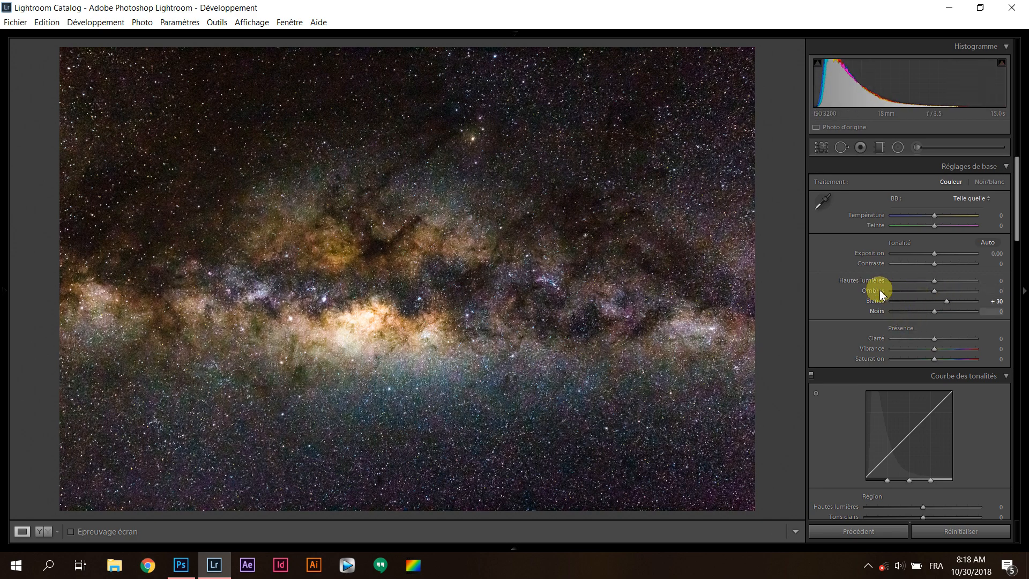
{"action": "scroll", "coordinate": [879, 289], "scroll_direction": "down", "scroll_amount": 5}
{"action": "mouse_move", "coordinate": [923, 333]}
{"action": "left_mouse_down"}
{"action": "mouse_move", "coordinate": [963, 330]}
{"action": "mouse_move", "coordinate": [942, 330]}
{"action": "left_mouse_up"}
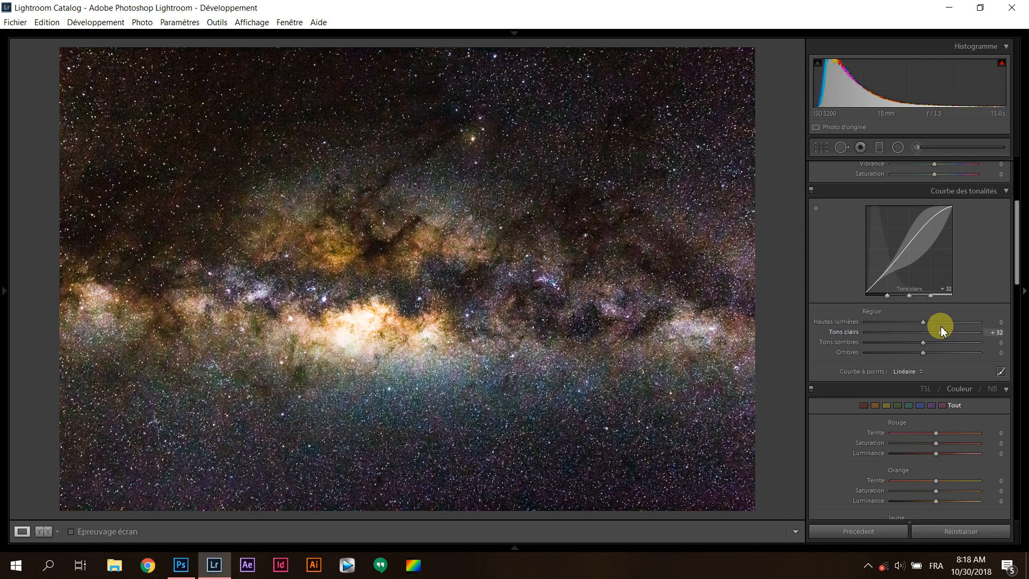
{"action": "scroll", "coordinate": [848, 268], "scroll_direction": "up", "scroll_amount": 3}
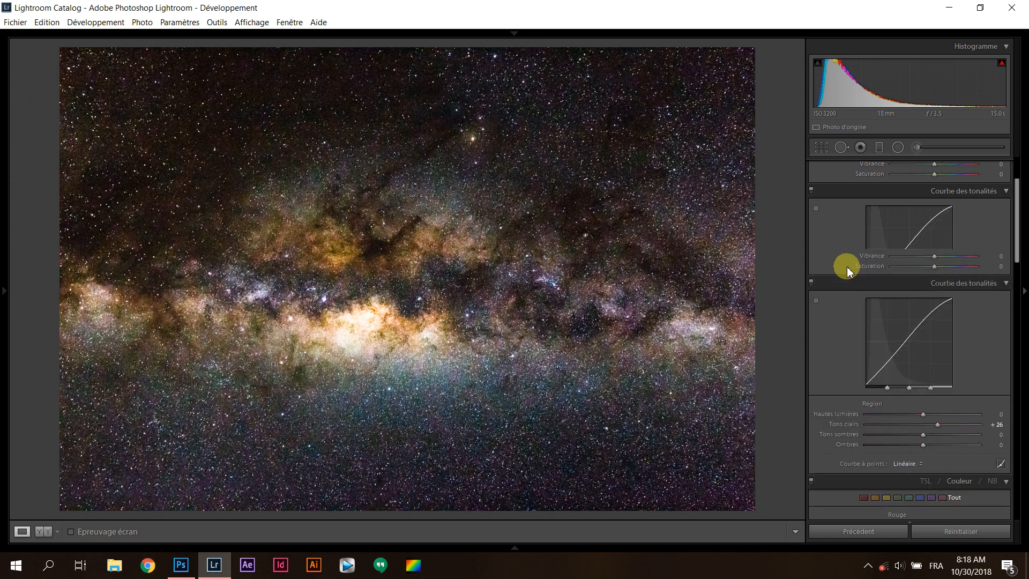
{"action": "scroll", "coordinate": [829, 245], "scroll_direction": "up", "scroll_amount": 3}
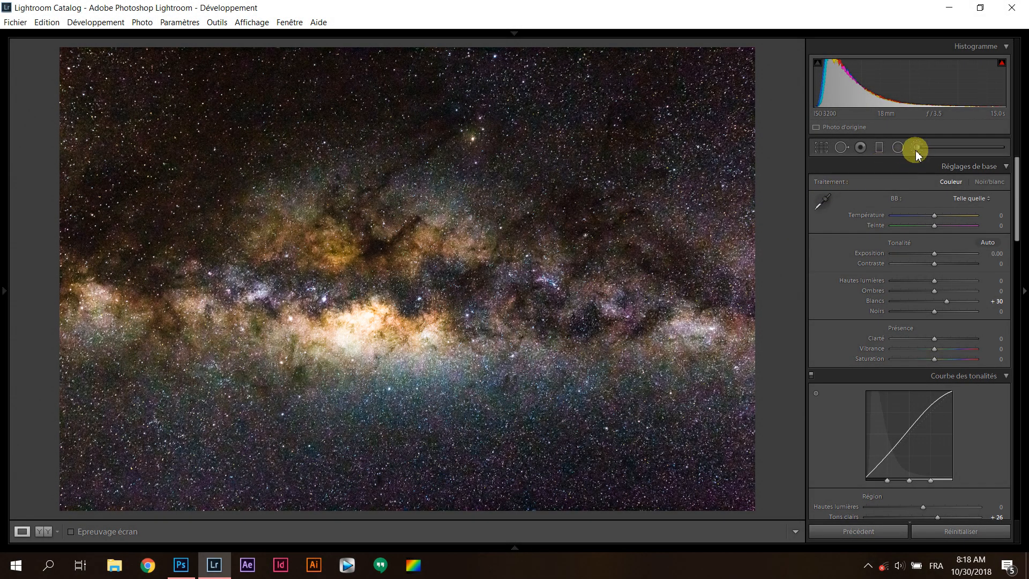
Paint an Adjustment Brush stroke over the right end of the Milky Way band with exposure at -1.61
{"action": "left_click", "coordinate": [917, 148]}
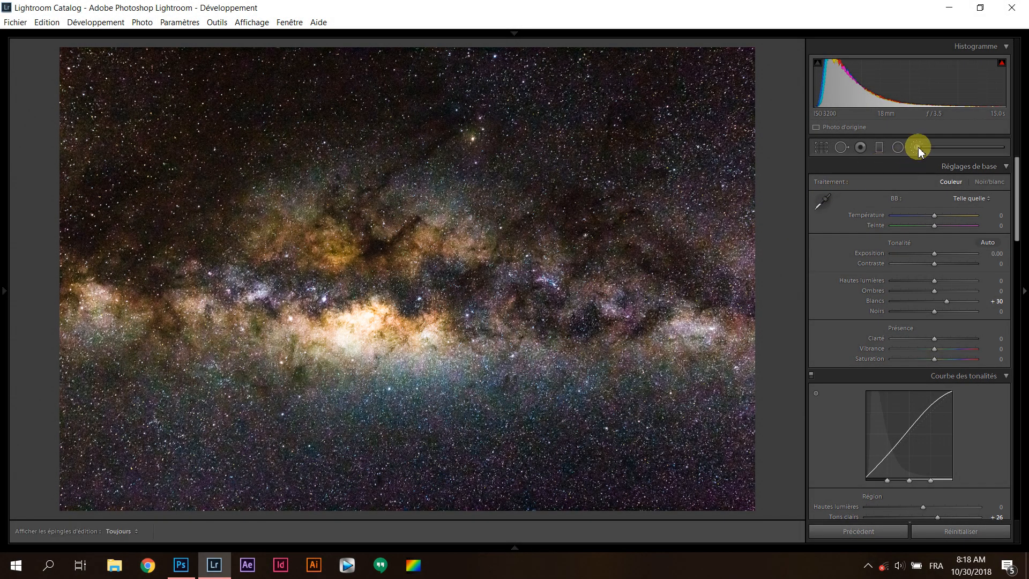
{"action": "mouse_move", "coordinate": [624, 276]}
{"action": "left_mouse_down"}
{"action": "mouse_move", "coordinate": [335, 247]}
{"action": "mouse_move", "coordinate": [302, 314]}
{"action": "mouse_move", "coordinate": [750, 293]}
{"action": "mouse_move", "coordinate": [604, 311]}
{"action": "mouse_move", "coordinate": [108, 311]}
{"action": "mouse_move", "coordinate": [298, 278]}
{"action": "mouse_move", "coordinate": [700, 251]}
{"action": "mouse_move", "coordinate": [727, 263]}
{"action": "mouse_move", "coordinate": [676, 315]}
{"action": "mouse_move", "coordinate": [747, 297]}
{"action": "left_mouse_up"}
{"action": "scroll", "coordinate": [721, 310], "scroll_direction": "up", "scroll_amount": 2}
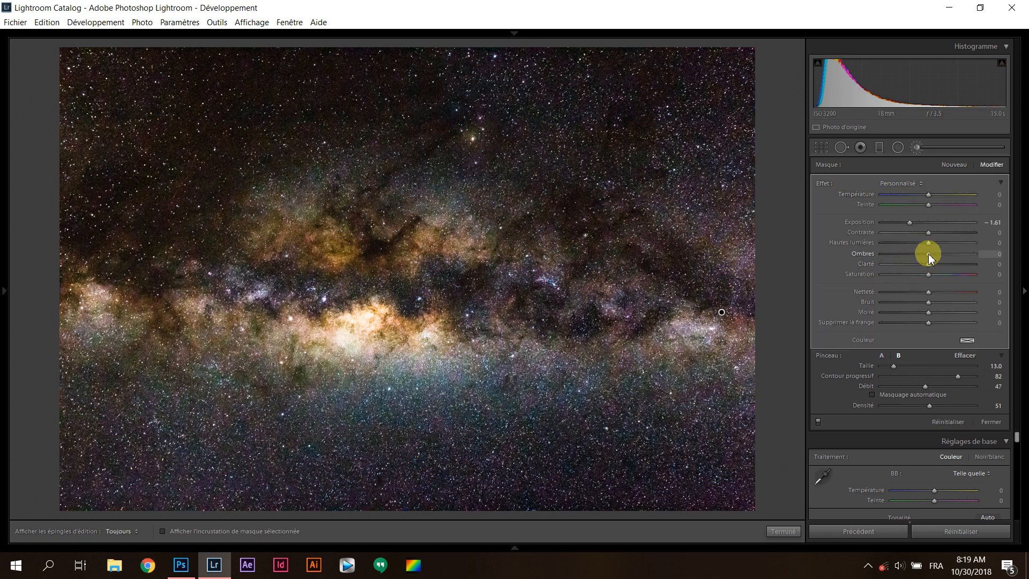
Try Highlights at 49 and Exposure at 0.53 on the painted brush adjustment, and reset both to zero
{"action": "mouse_move", "coordinate": [929, 244]}
{"action": "left_mouse_down"}
{"action": "mouse_move", "coordinate": [952, 243]}
{"action": "mouse_move", "coordinate": [932, 221]}
{"action": "left_mouse_up"}
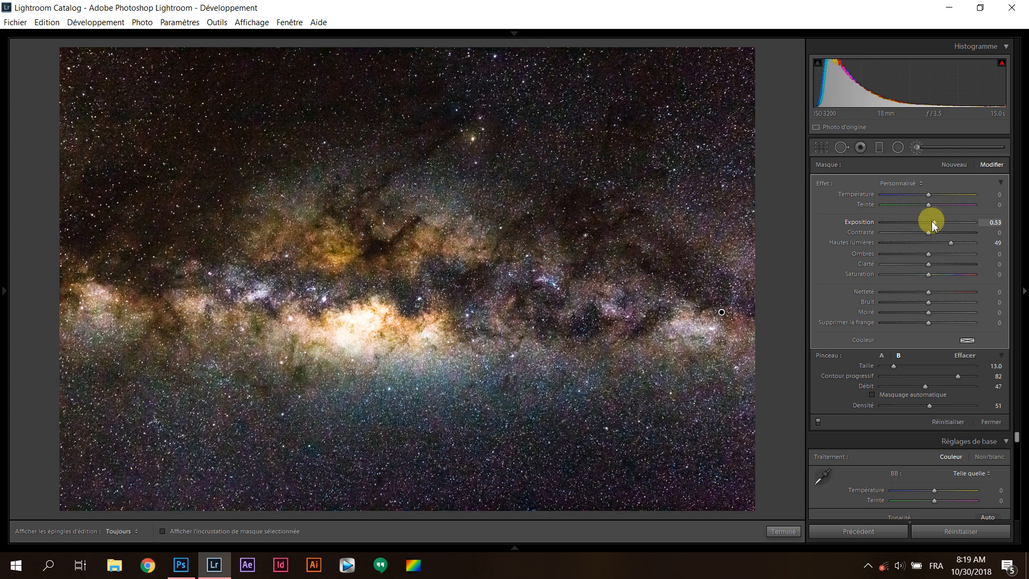
{"action": "double_click", "coordinate": [932, 222]}
{"action": "double_click", "coordinate": [949, 244]}
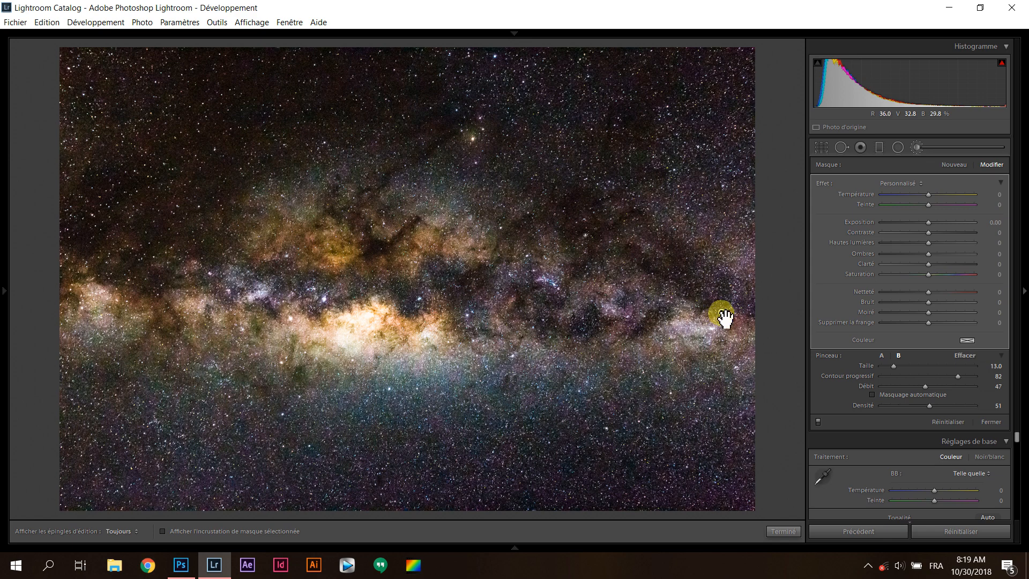
Delete the Adjustment Brush stroke from the Milky Way band and reset the TIFF's Whites to 0
{"action": "key", "text": "Delete"}
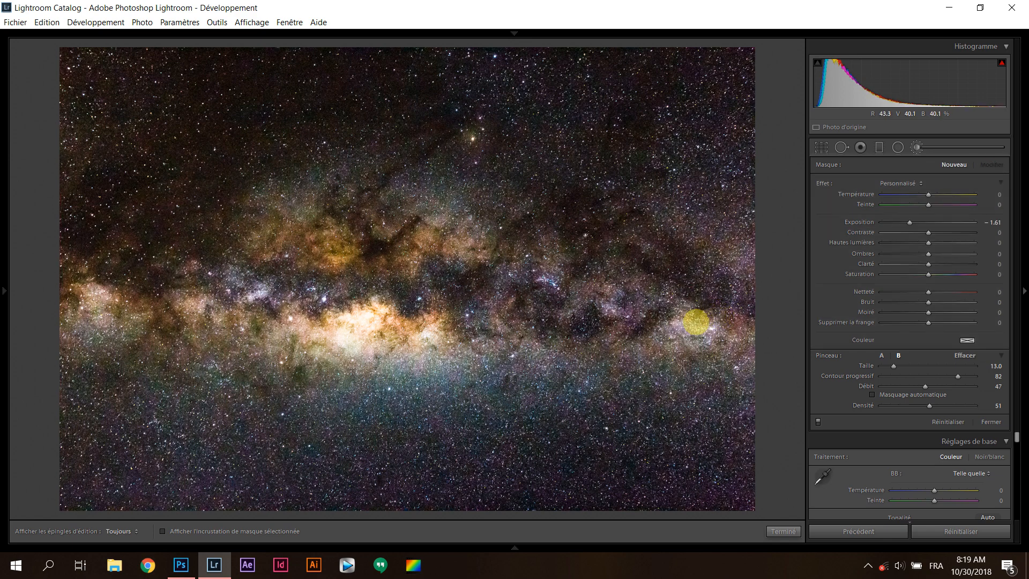
{"action": "left_click", "coordinate": [917, 147]}
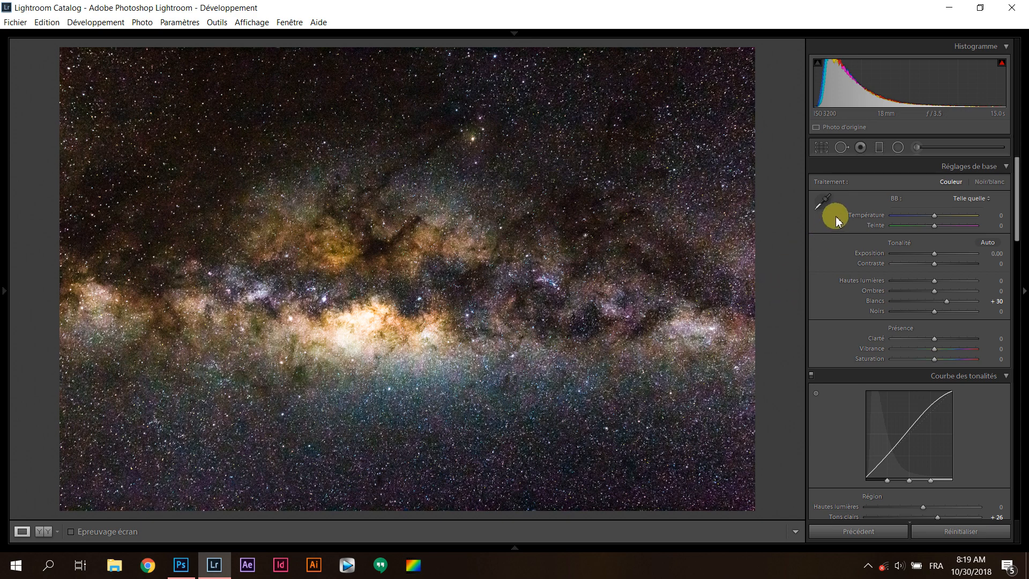
{"action": "double_click", "coordinate": [947, 300]}
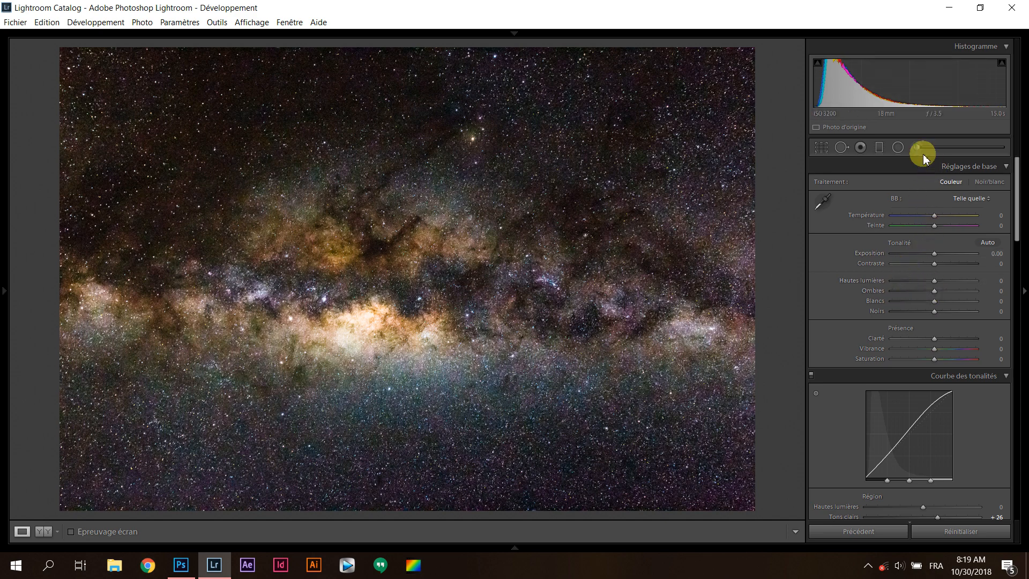
Try a graduated filter with exposure -1.61 from the bottom of the sky up to the Milky Way band, and delete it
{"action": "left_click", "coordinate": [887, 152]}
{"action": "left_click_drag", "start_coordinate": [432, 482], "coordinate": [436, 349]}
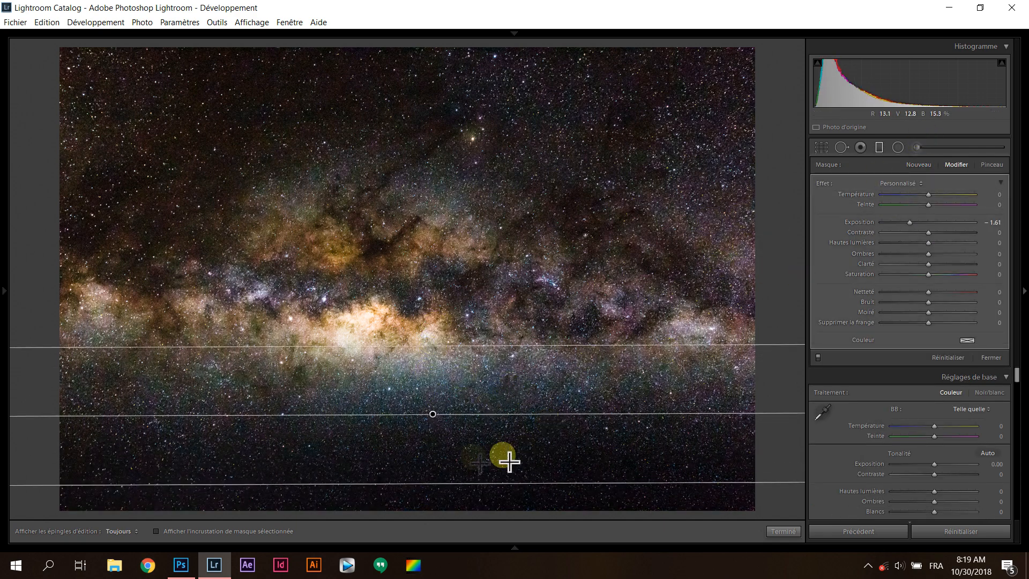
{"action": "left_click_drag", "start_coordinate": [416, 119], "coordinate": [424, 171]}
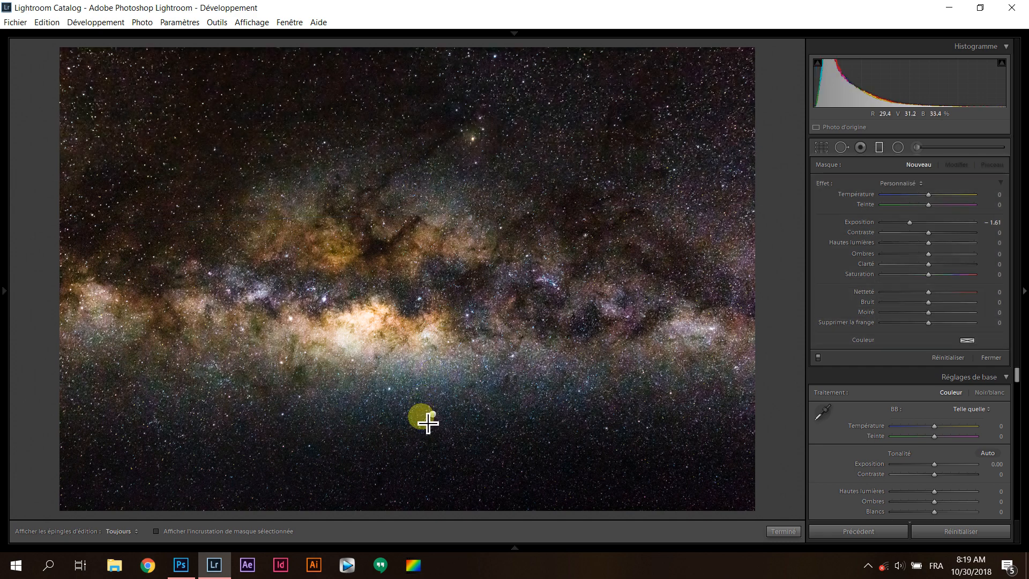
{"action": "left_click", "coordinate": [433, 414]}
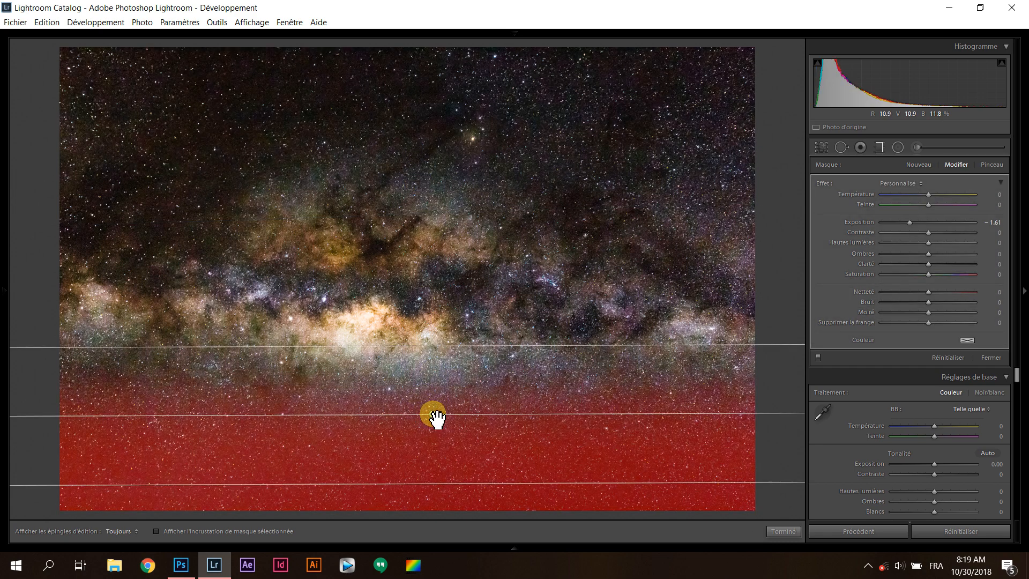
{"action": "key", "text": "Delete"}
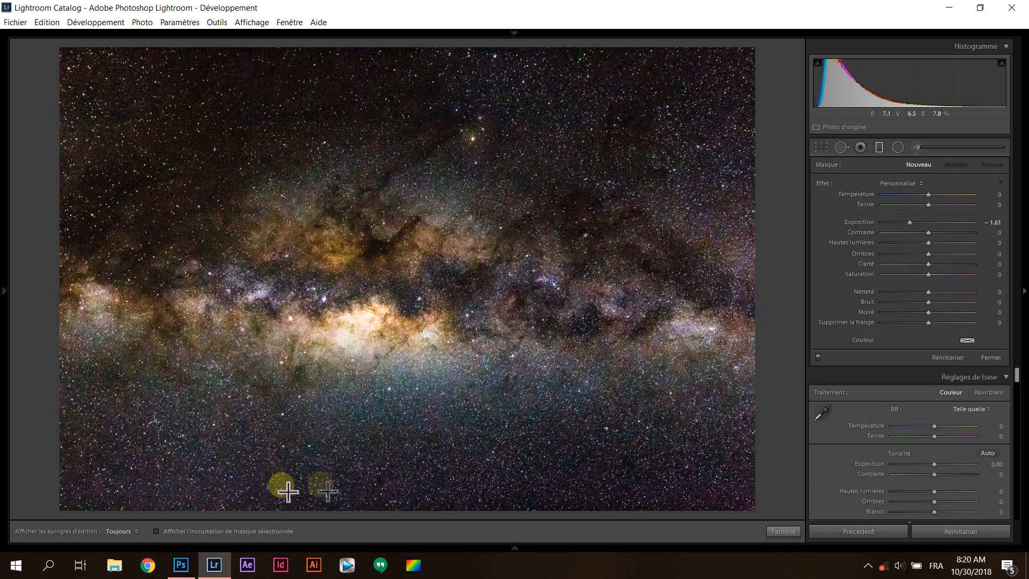
Try a tilted graduated filter over the lower sky with temperature -10 and exposure -1.61, and delete it
{"action": "left_click_drag", "start_coordinate": [477, 472], "coordinate": [460, 318]}
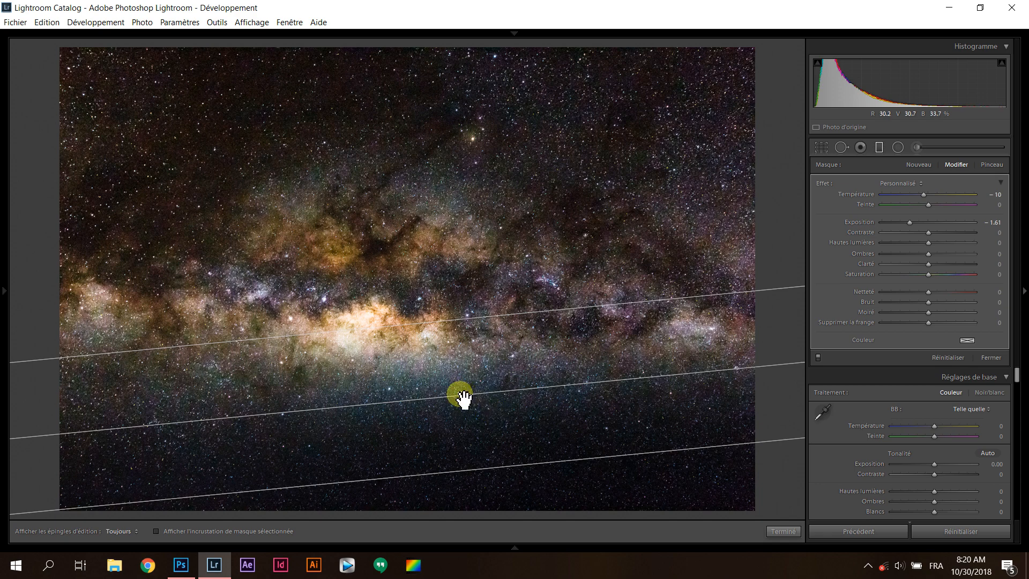
{"action": "key", "text": "Delete"}
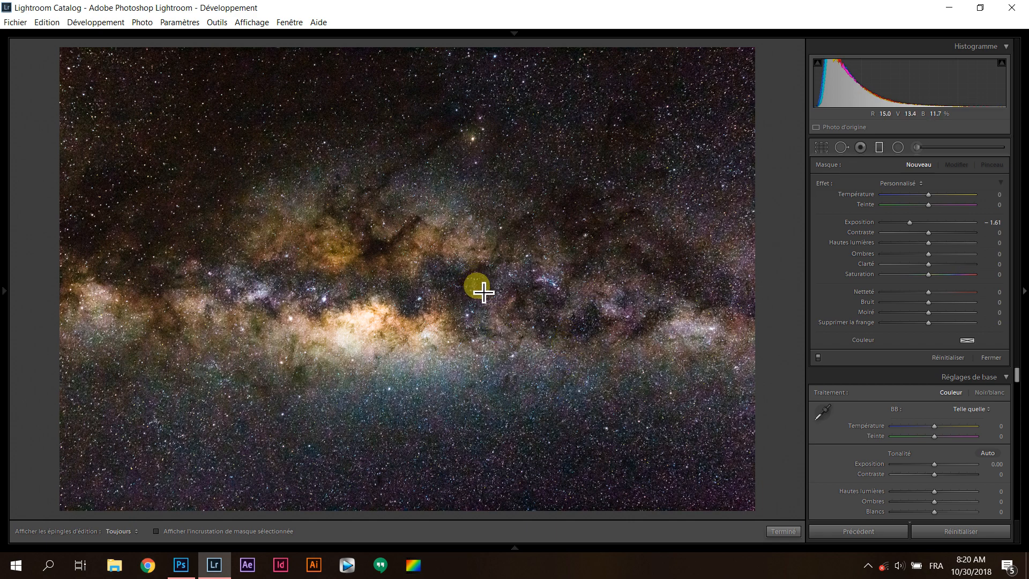
{"action": "left_click", "coordinate": [879, 147]}
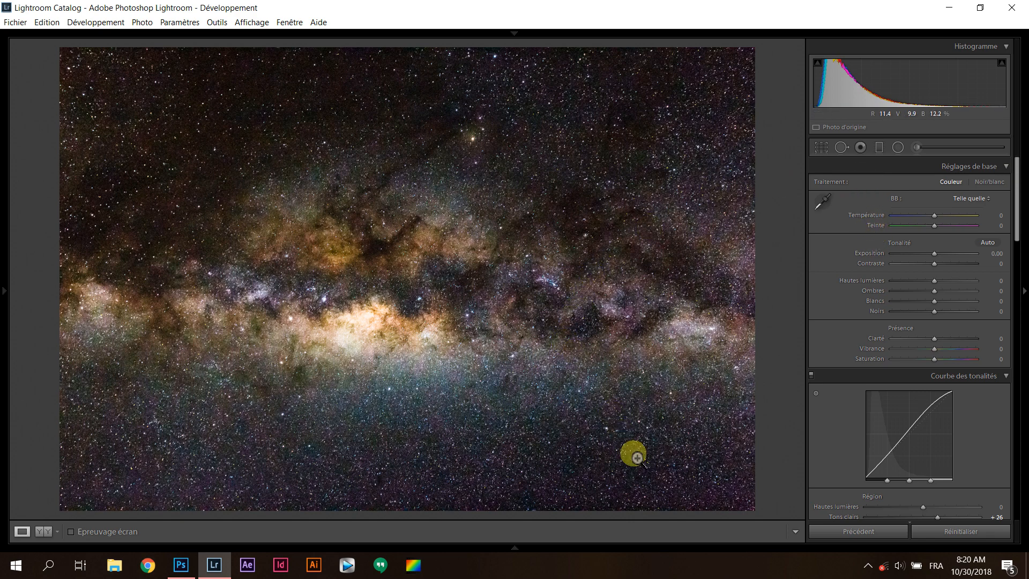
Select the developed raw photo IMG_3689.CR2 in the filmstrip and display it in a side-by-side before/after comparison
{"action": "mouse_move", "coordinate": [630, 544]}
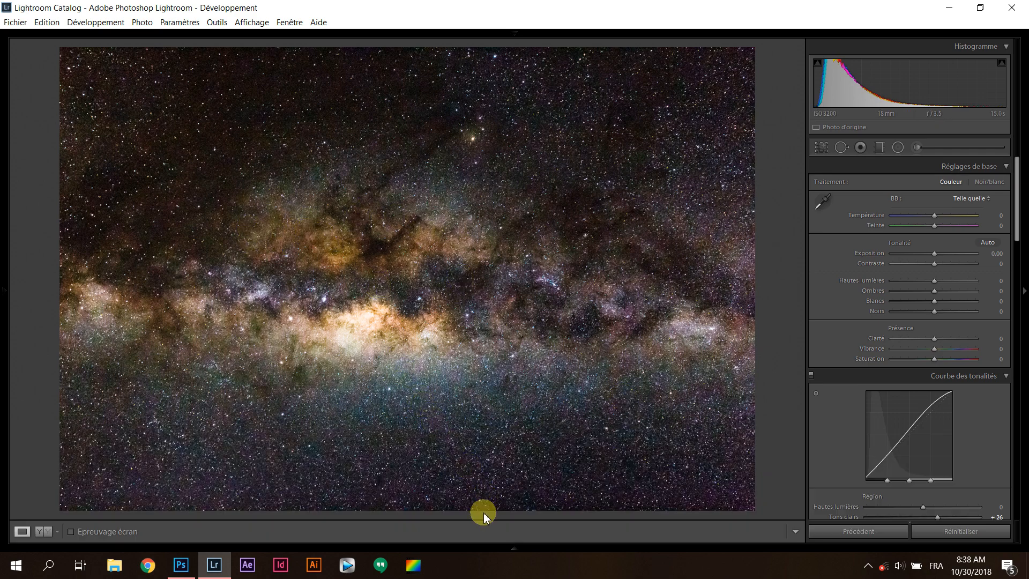
{"action": "mouse_move", "coordinate": [489, 544]}
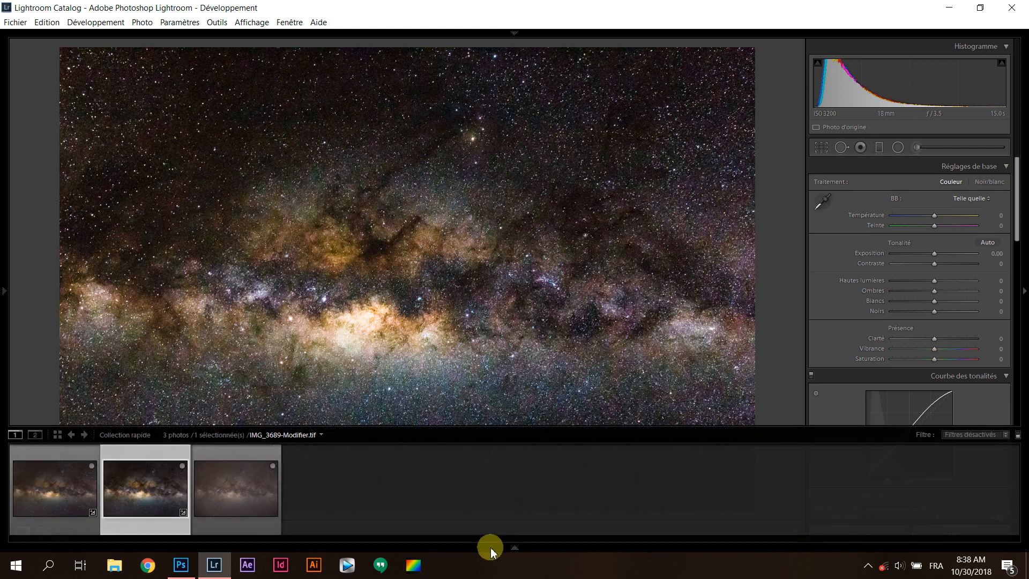
{"action": "left_click", "coordinate": [63, 497]}
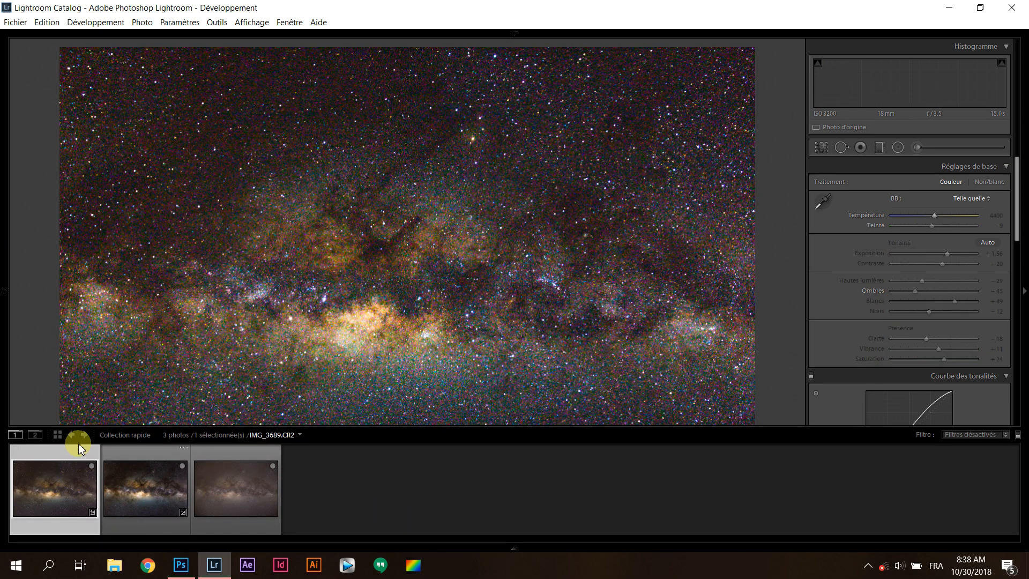
{"action": "left_click", "coordinate": [45, 531]}
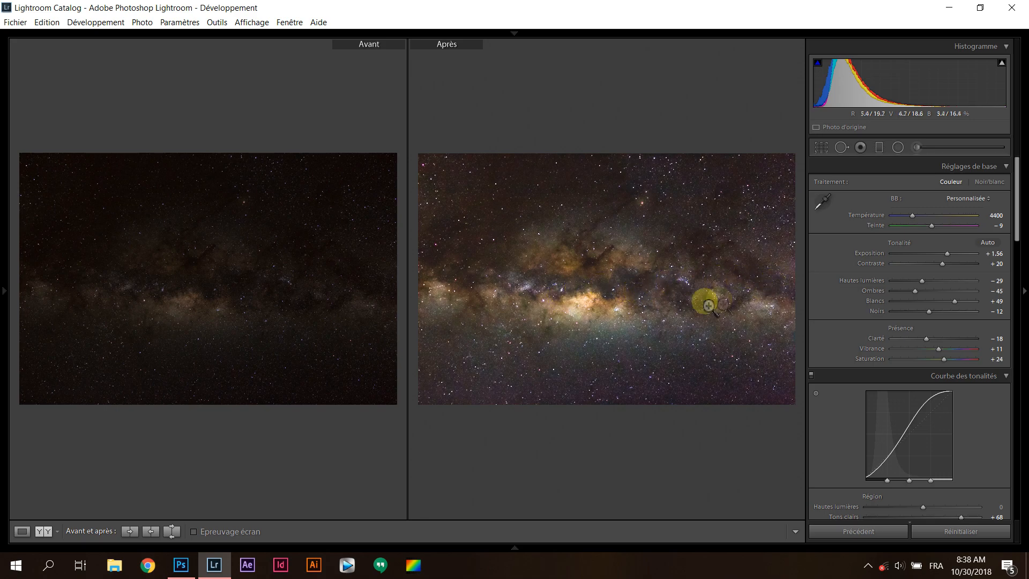
Examine the before/after detail and noise up close from the bright galactic core across to the right side of the band
{"action": "left_click", "coordinate": [613, 300]}
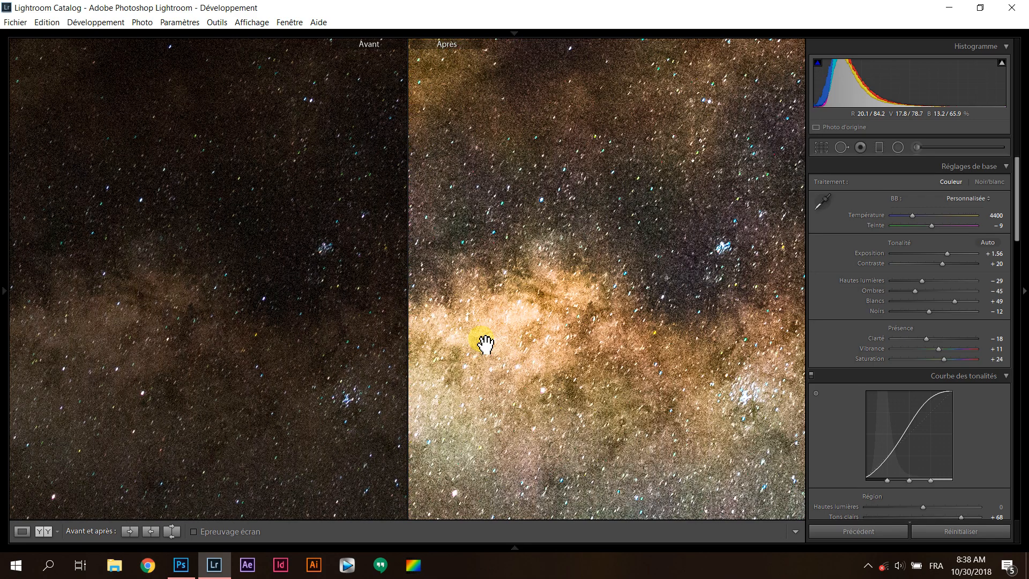
{"action": "left_click_drag", "start_coordinate": [484, 345], "coordinate": [721, 363]}
{"action": "left_click_drag", "start_coordinate": [653, 364], "coordinate": [541, 275]}
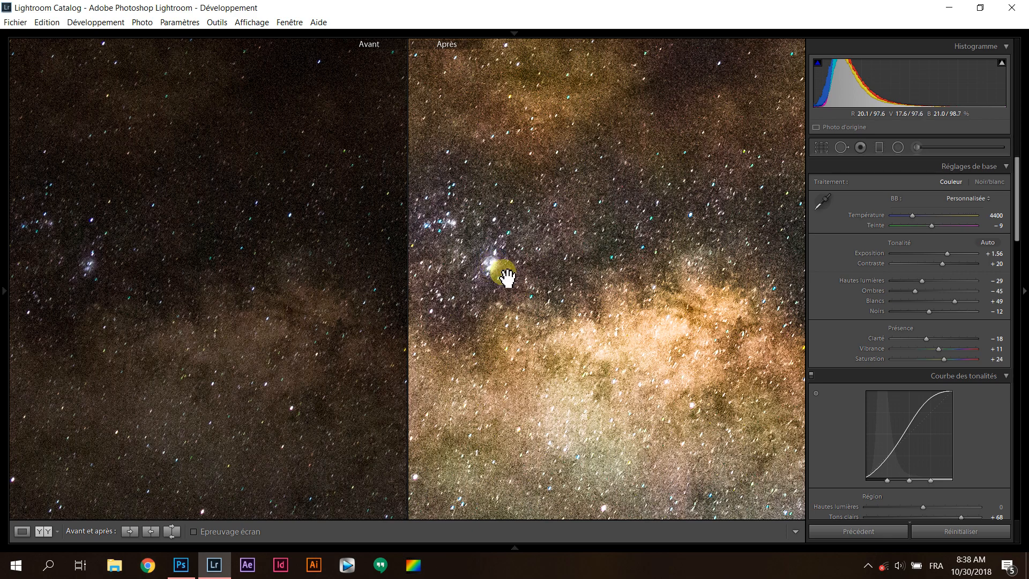
{"action": "left_click_drag", "start_coordinate": [652, 299], "coordinate": [701, 305]}
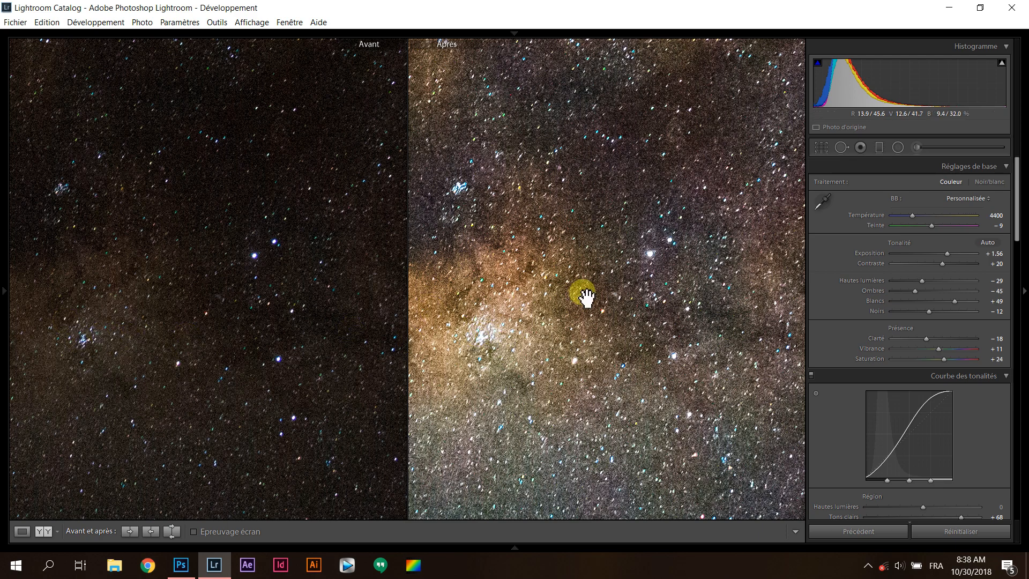
{"action": "left_click_drag", "start_coordinate": [638, 260], "coordinate": [589, 279]}
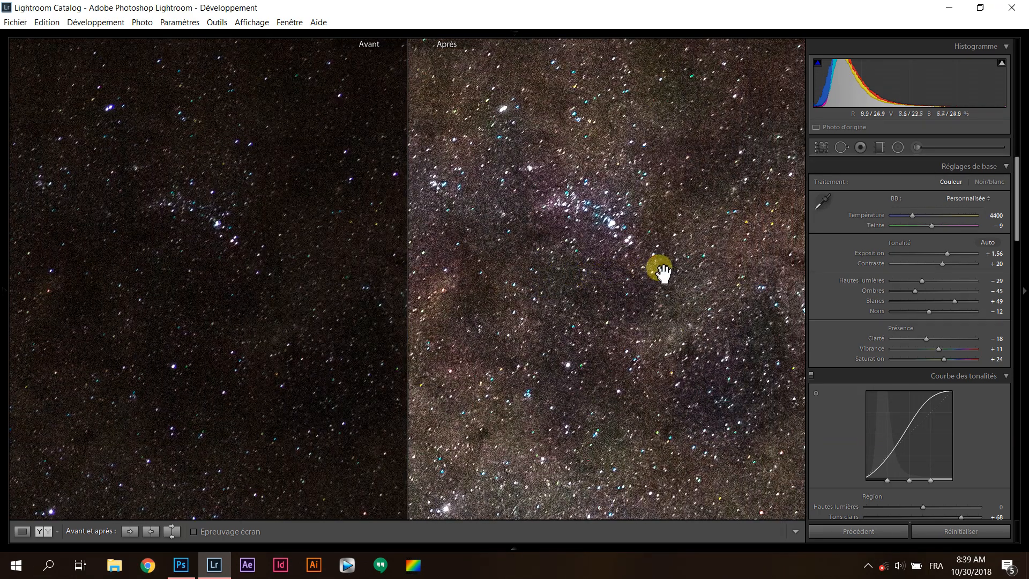
{"action": "left_click_drag", "start_coordinate": [678, 263], "coordinate": [655, 333]}
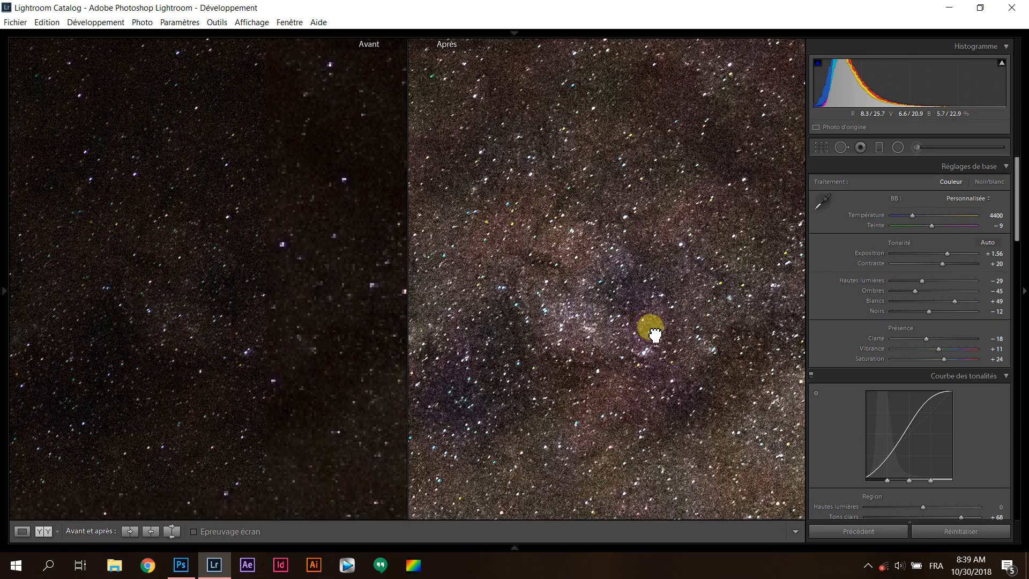
{"action": "left_click", "coordinate": [638, 322]}
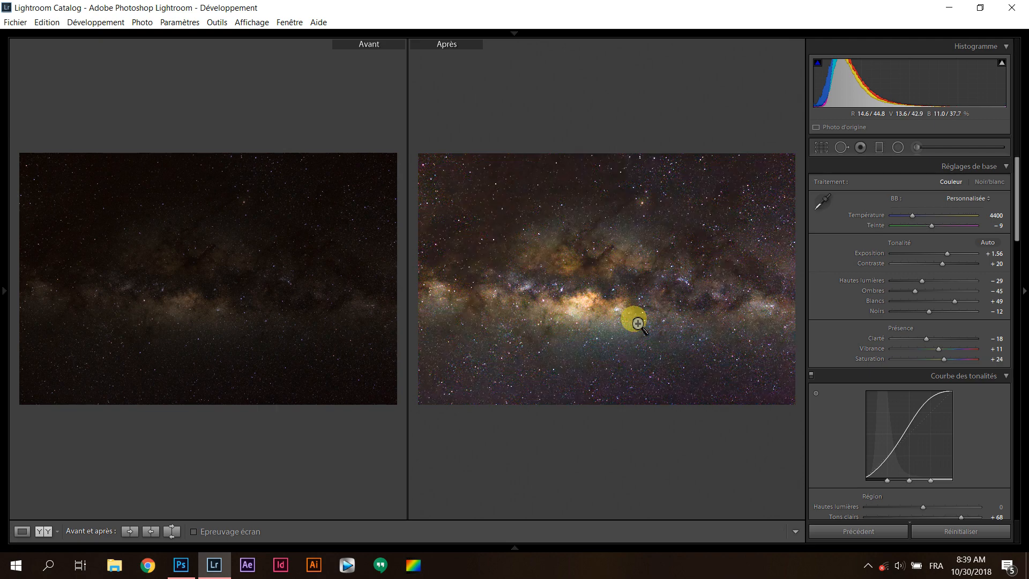
Inspect the bluish star cluster right of the core and its surroundings close up in both versions
{"action": "left_click", "coordinate": [680, 288]}
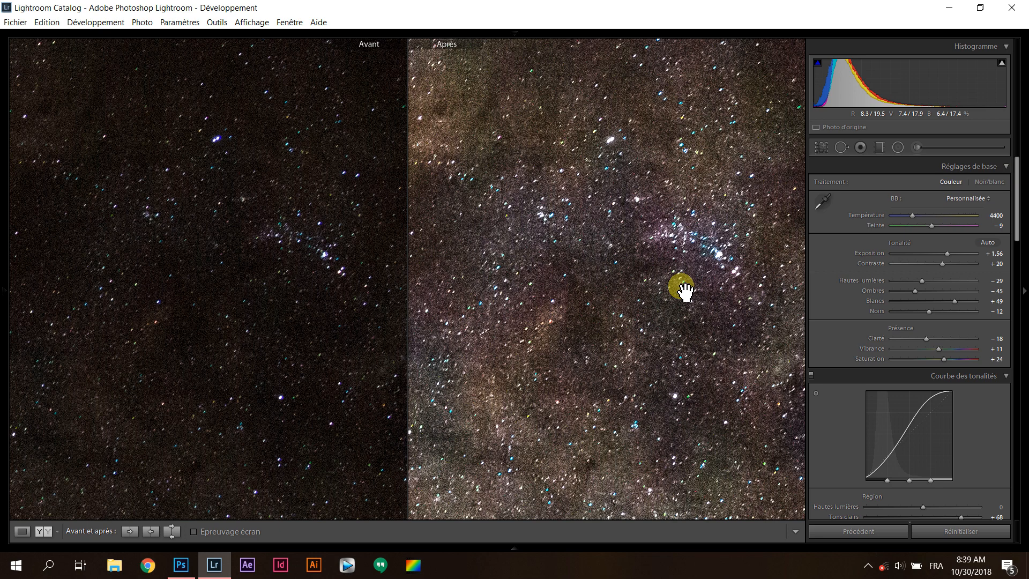
{"action": "left_click_drag", "start_coordinate": [689, 292], "coordinate": [515, 282]}
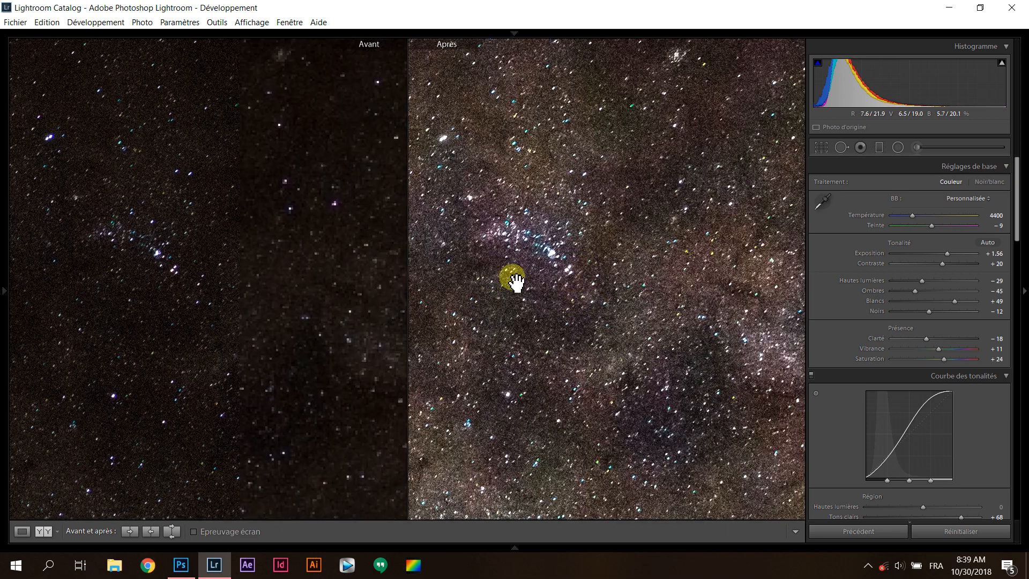
{"action": "left_click", "coordinate": [562, 268]}
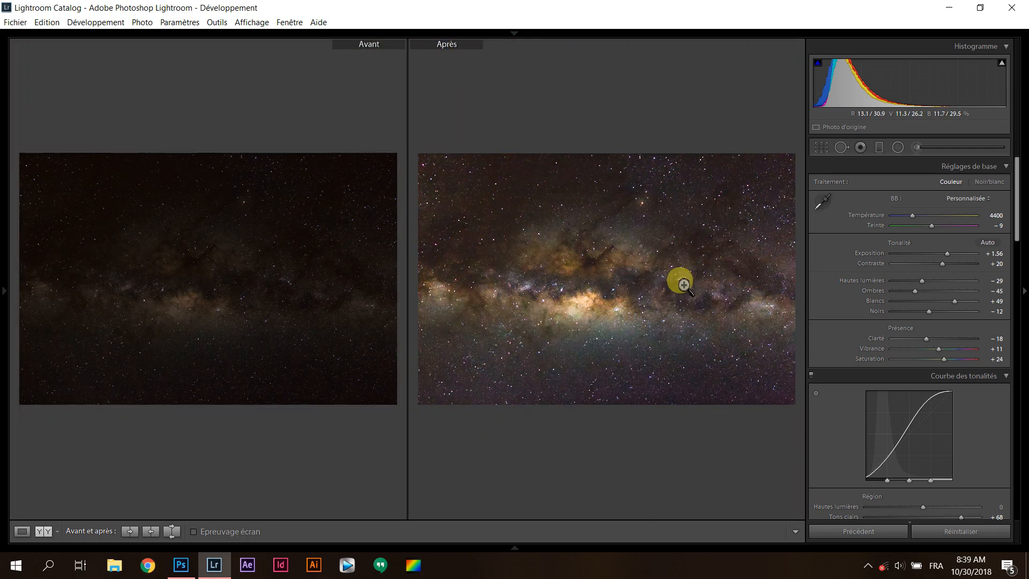
{"action": "left_click", "coordinate": [681, 294]}
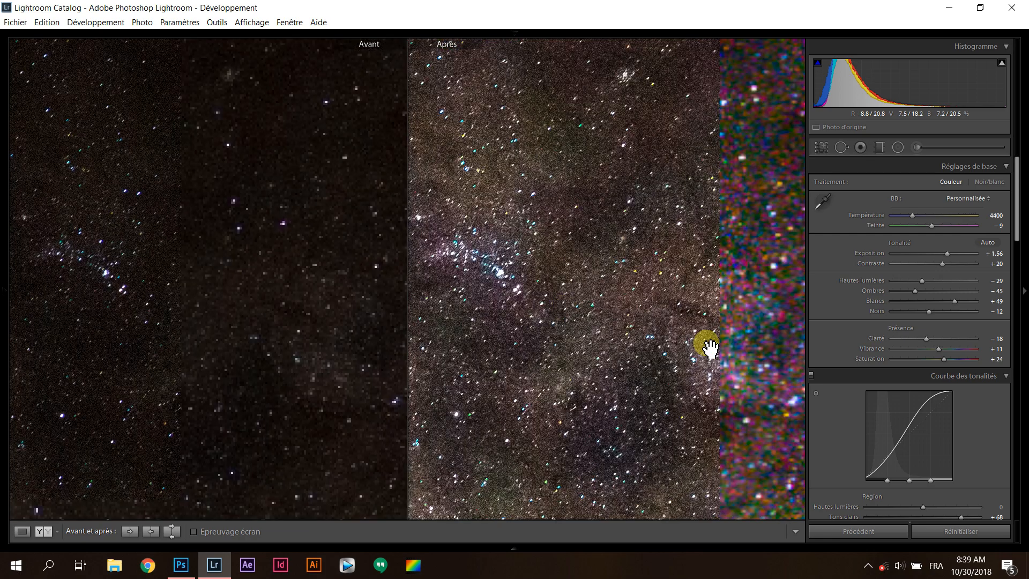
{"action": "left_click_drag", "start_coordinate": [761, 362], "coordinate": [672, 339]}
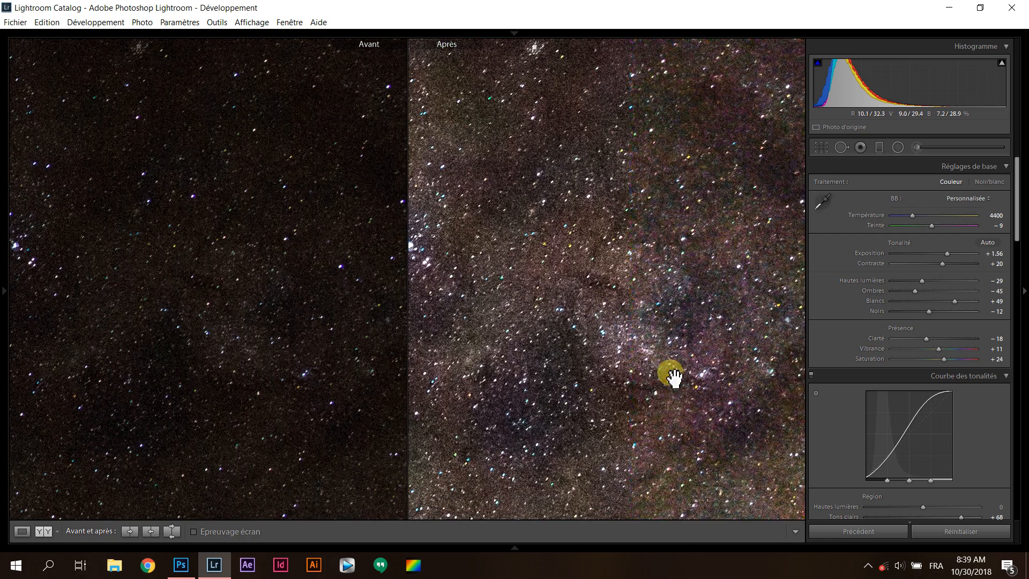
{"action": "left_click", "coordinate": [537, 293]}
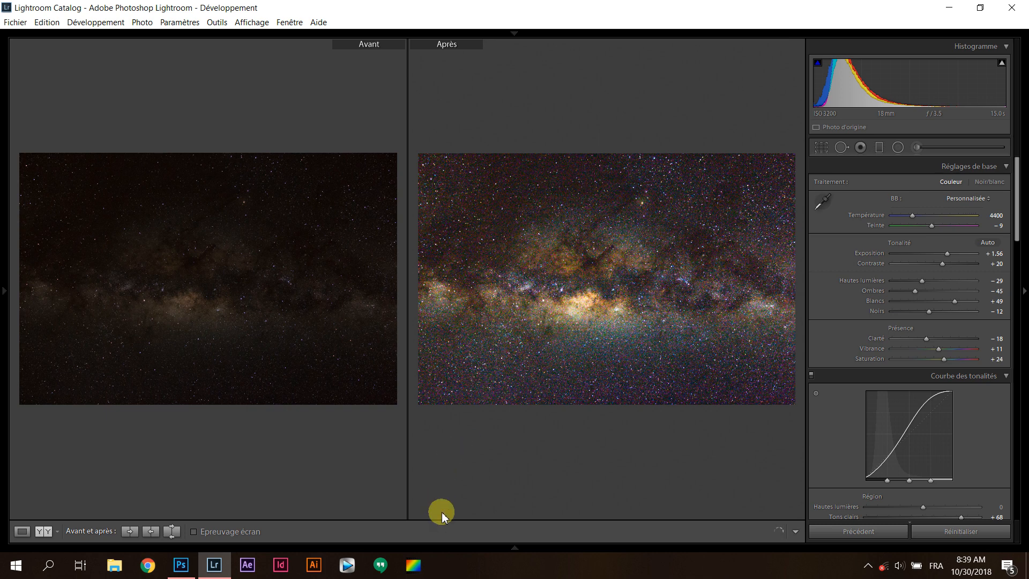
Compare the before and after of the Photoshop-edited TIFF, and return it to the single-image view
{"action": "mouse_move", "coordinate": [436, 545]}
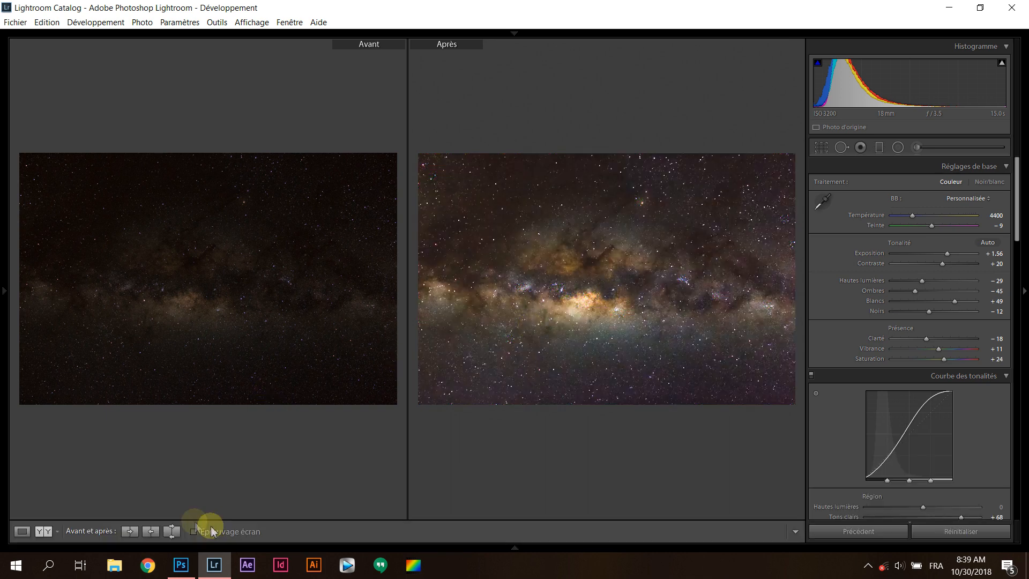
{"action": "mouse_move", "coordinate": [171, 546]}
{"action": "left_click", "coordinate": [121, 489]}
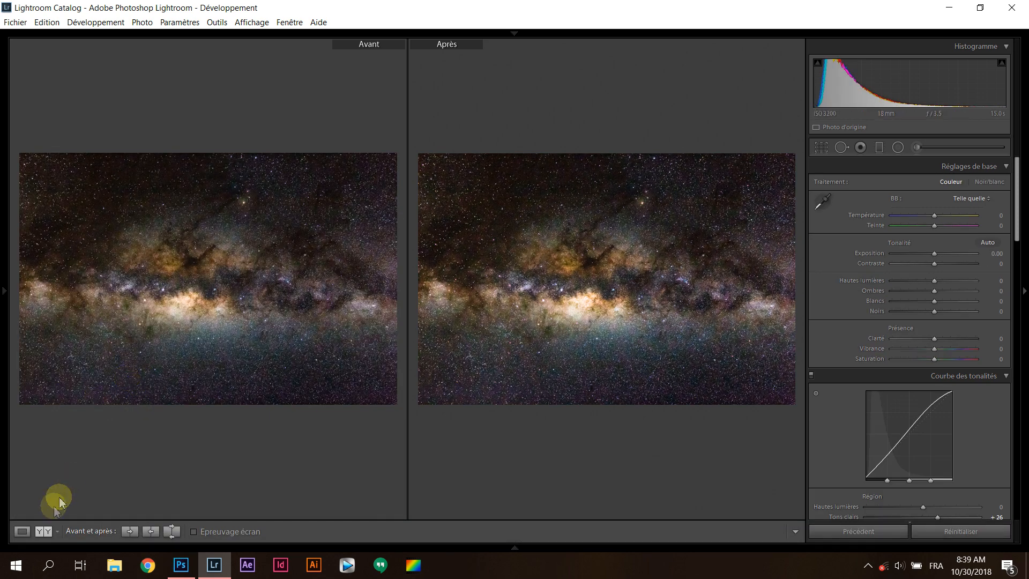
{"action": "left_click", "coordinate": [22, 531]}
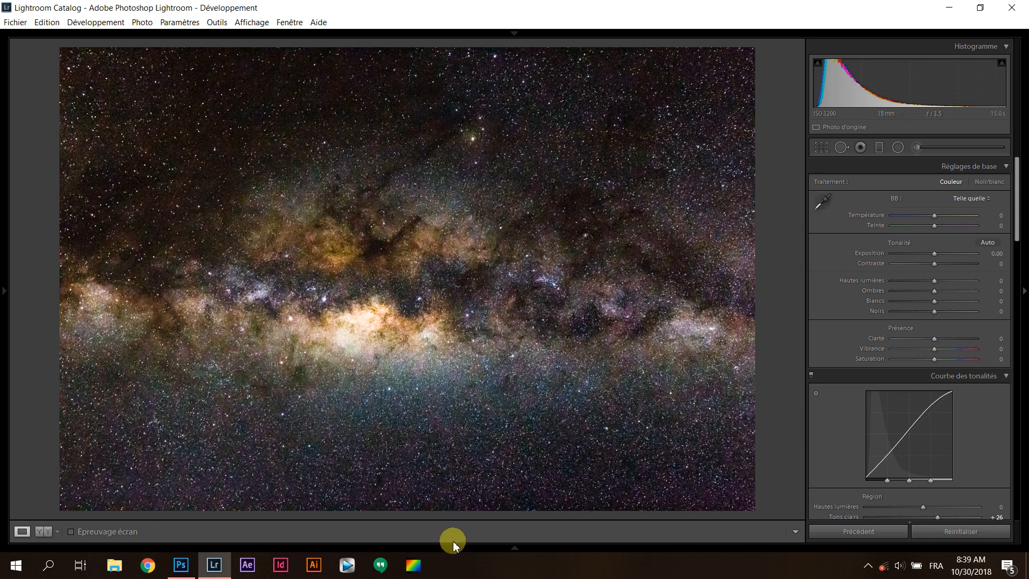
Return to the developed raw photo, compare its before and after side by side, and reveal the filmstrip
{"action": "mouse_move", "coordinate": [453, 545]}
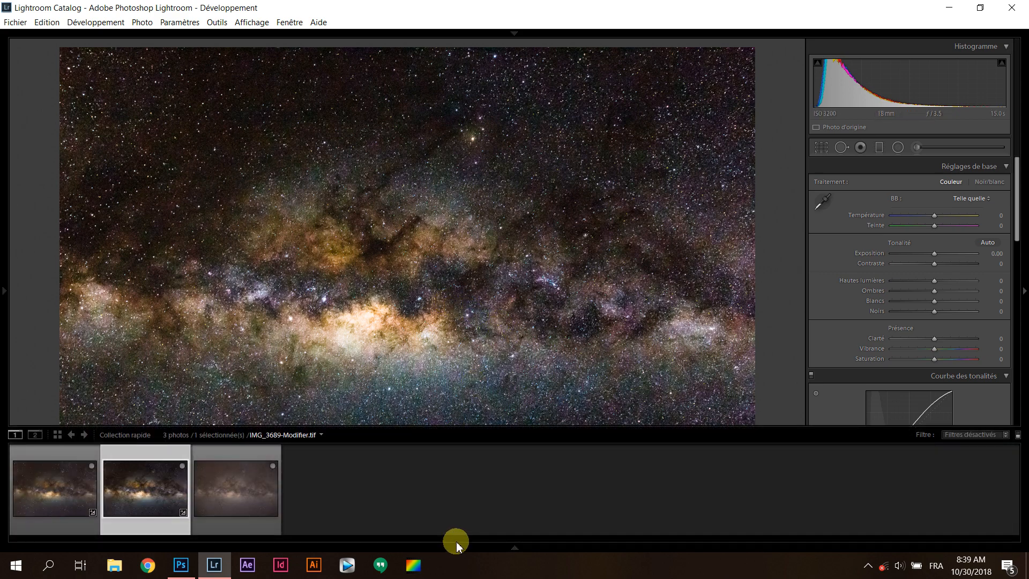
{"action": "left_click", "coordinate": [54, 504]}
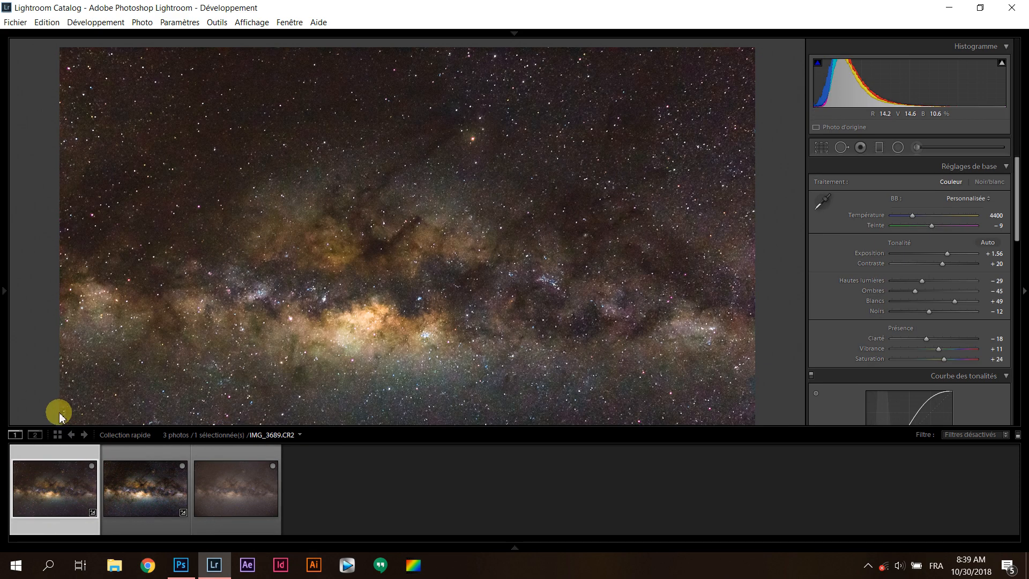
{"action": "left_click", "coordinate": [38, 533]}
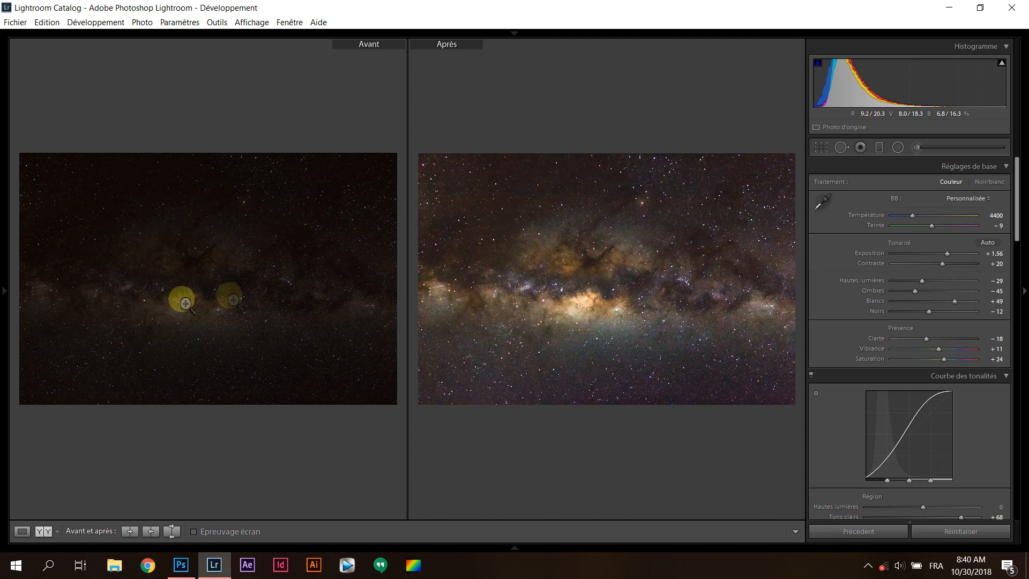
{"action": "mouse_move", "coordinate": [305, 541]}
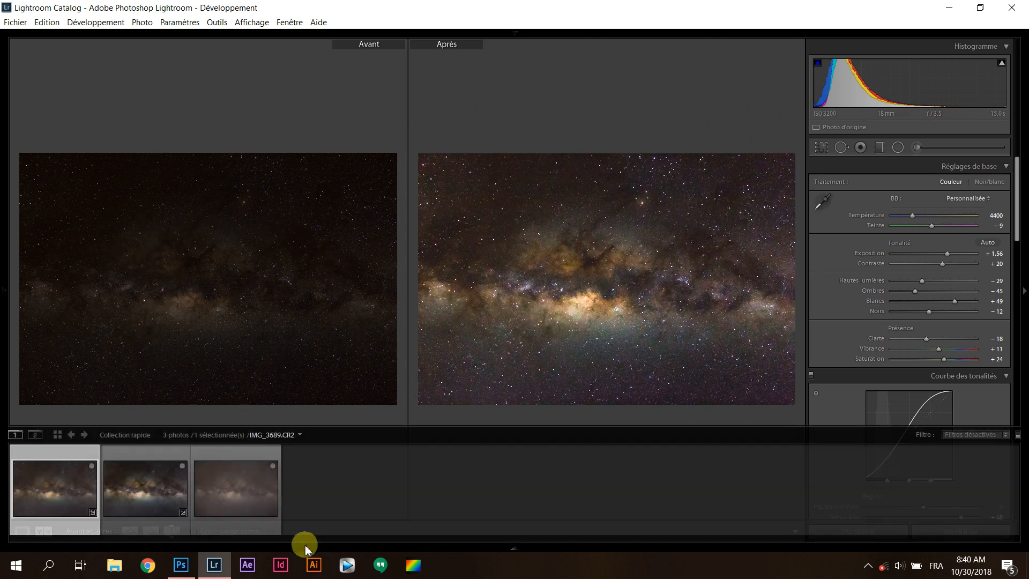
Switch to the Photoshop-edited TIFF, show it as a single image, and inspect the area right of the galactic core close up
{"action": "left_click", "coordinate": [147, 506]}
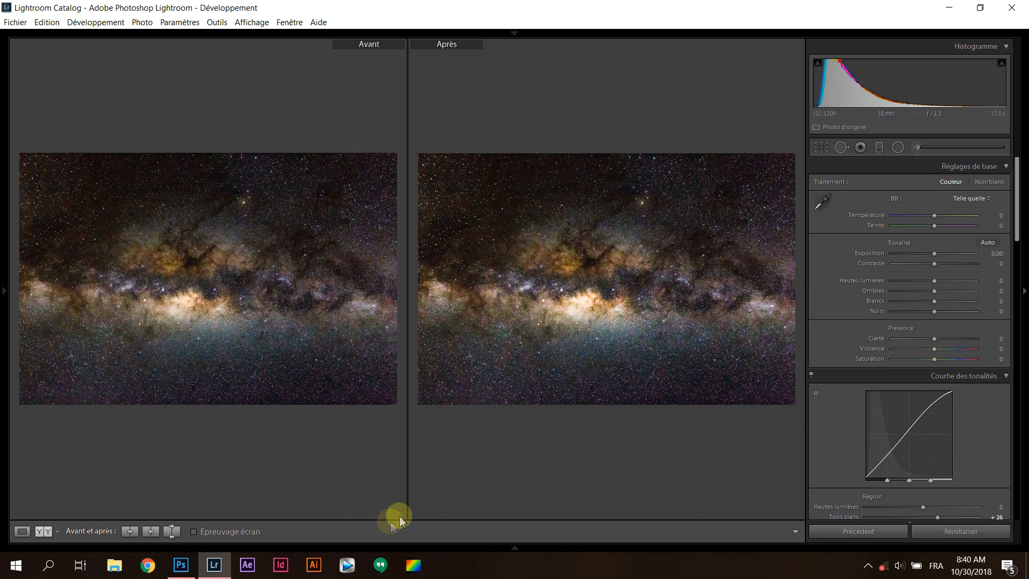
{"action": "mouse_move", "coordinate": [407, 544]}
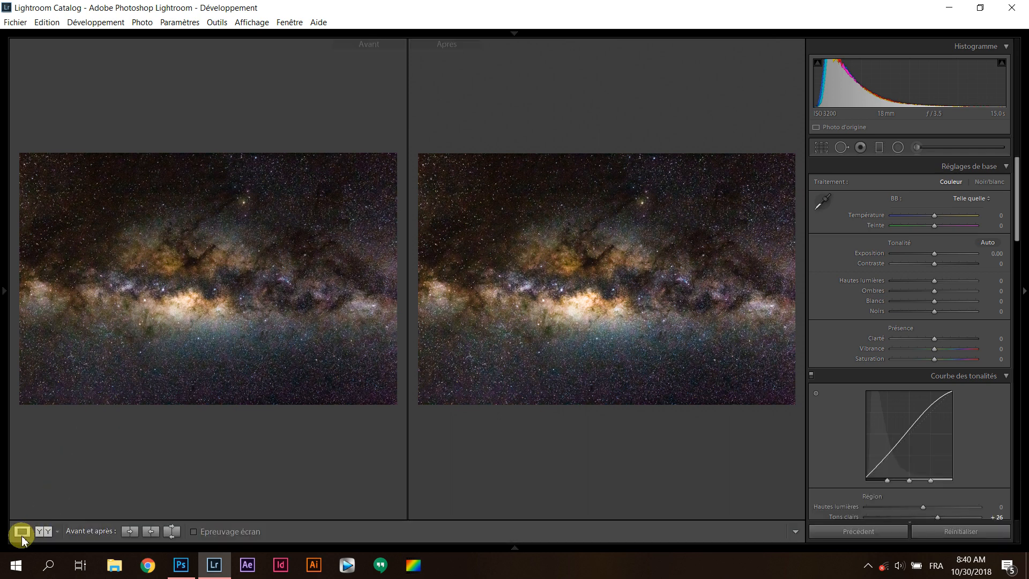
{"action": "left_click", "coordinate": [21, 532]}
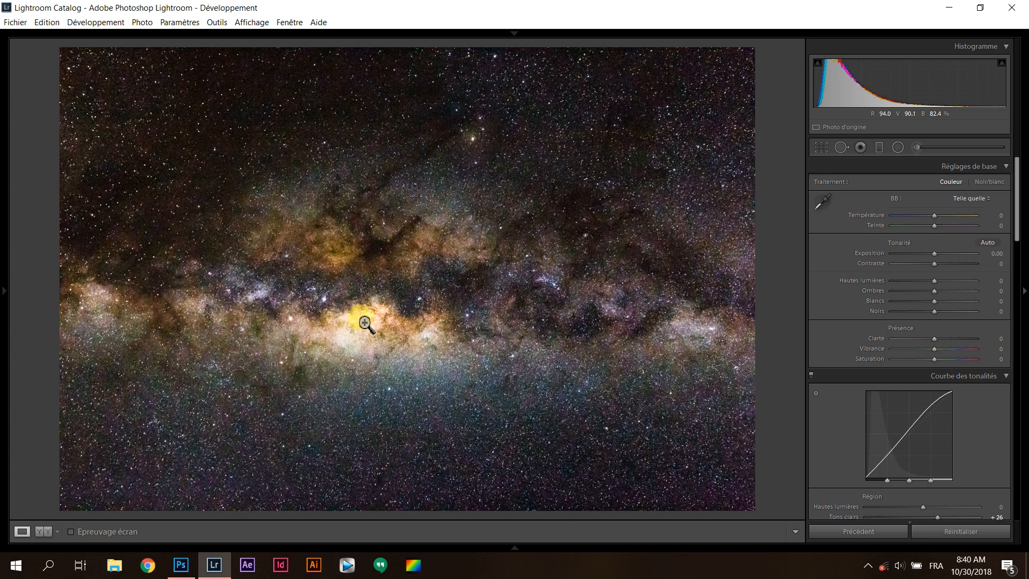
{"action": "left_click", "coordinate": [471, 298]}
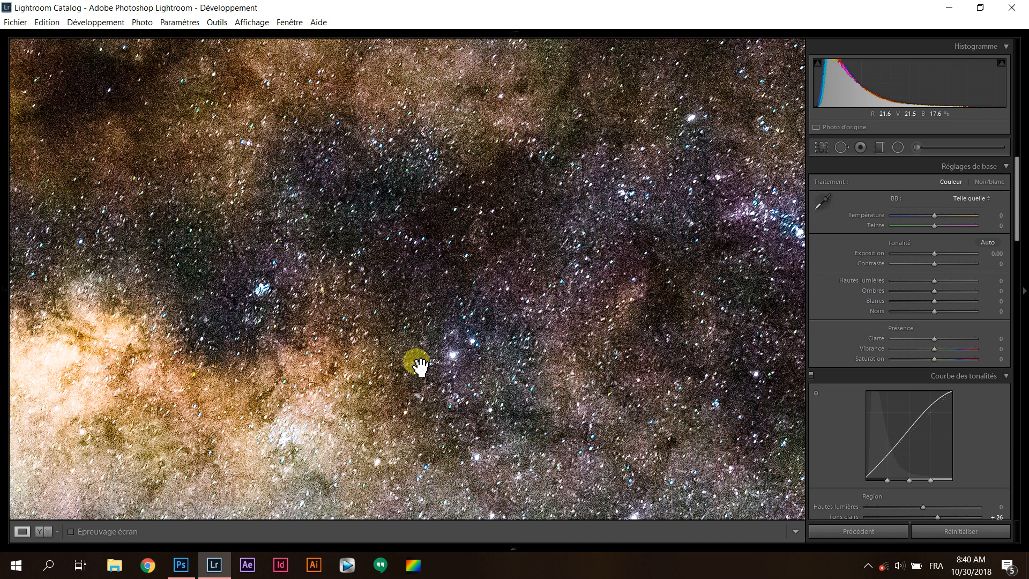
{"action": "left_click", "coordinate": [674, 375]}
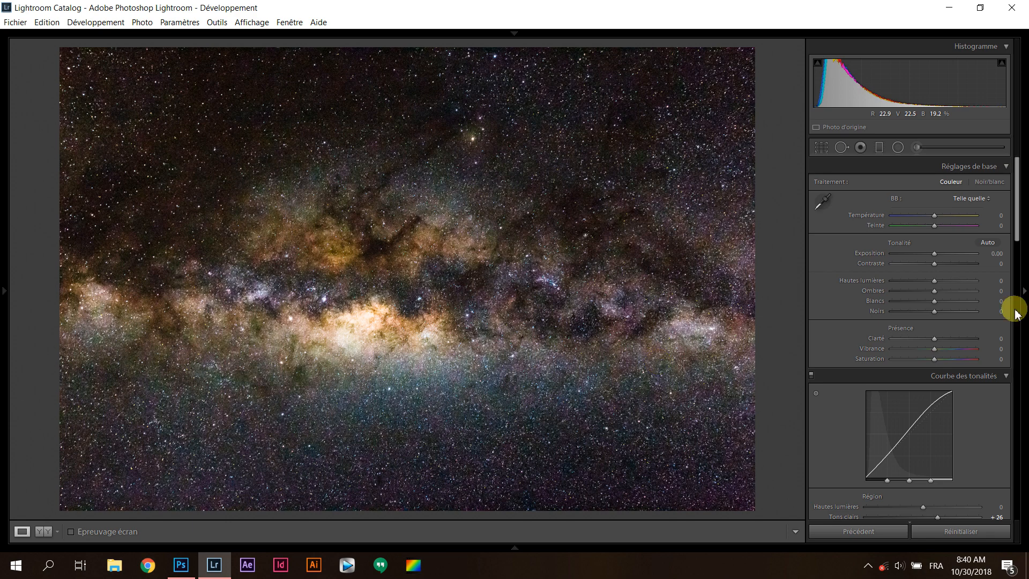
{"action": "left_click", "coordinate": [933, 254]}
{"action": "left_click_drag", "start_coordinate": [931, 253], "coordinate": [927, 247]}
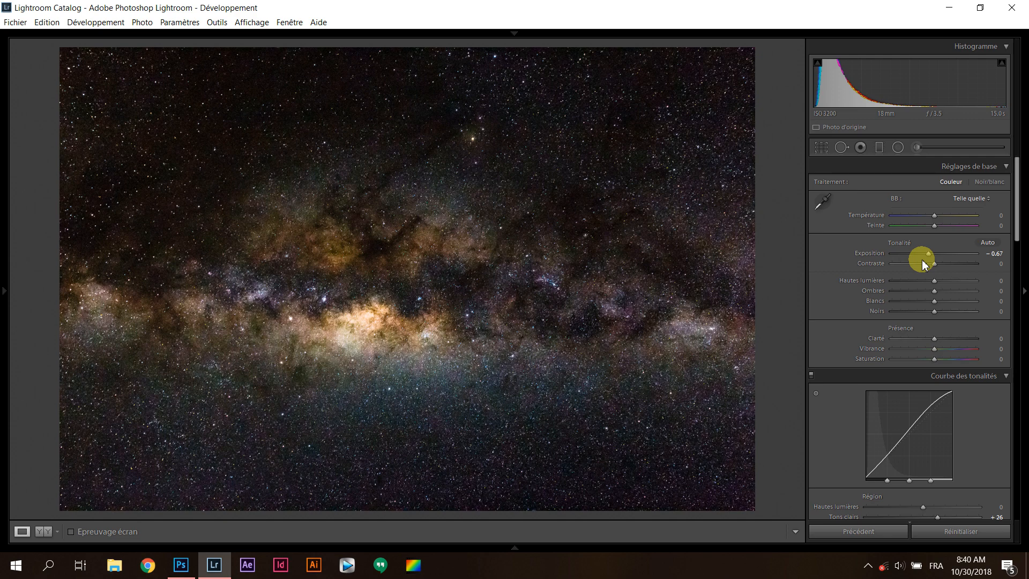
{"action": "double_click", "coordinate": [928, 254]}
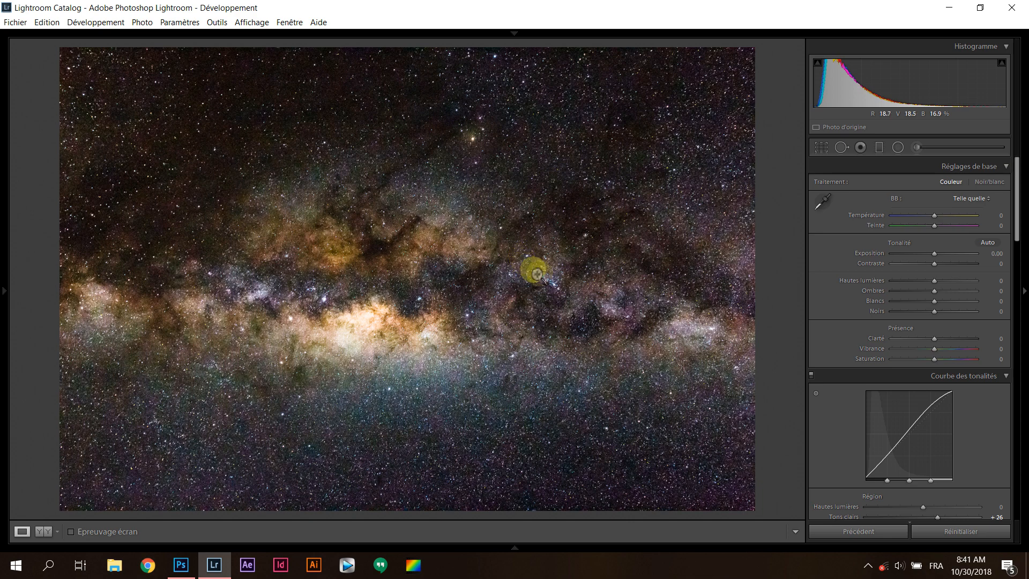
Darken the Photoshop-edited TIFF by setting its exposure to −0.80
{"action": "left_click", "coordinate": [995, 244]}
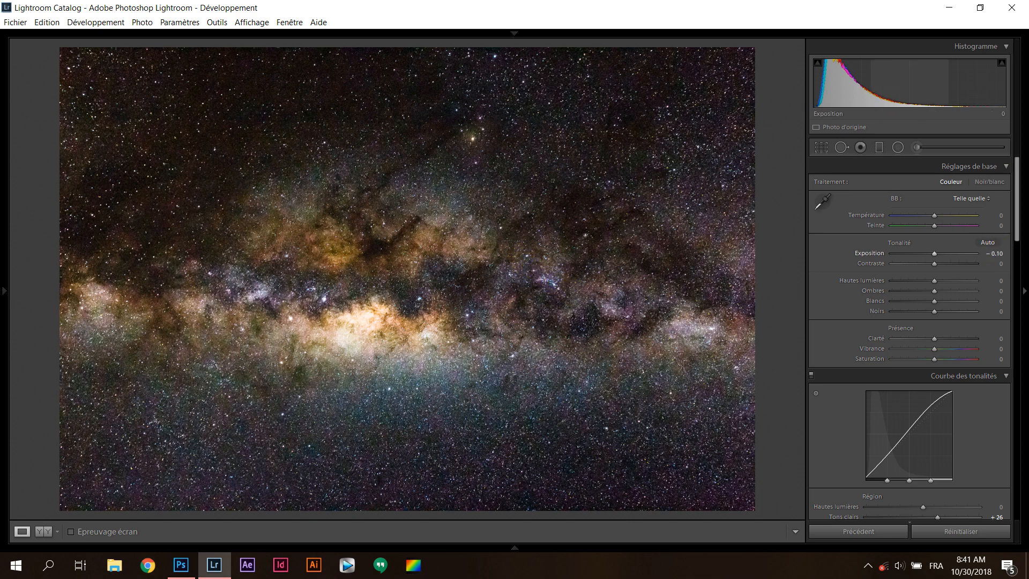
{"action": "left_click_drag", "start_coordinate": [931, 253], "coordinate": [929, 253]}
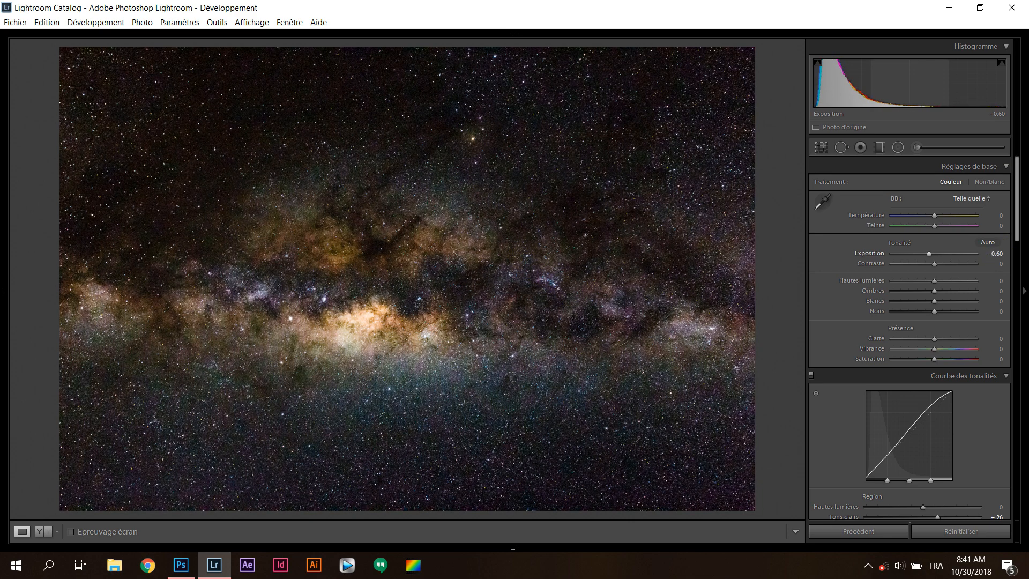
{"action": "left_click_drag", "start_coordinate": [928, 253], "coordinate": [927, 253]}
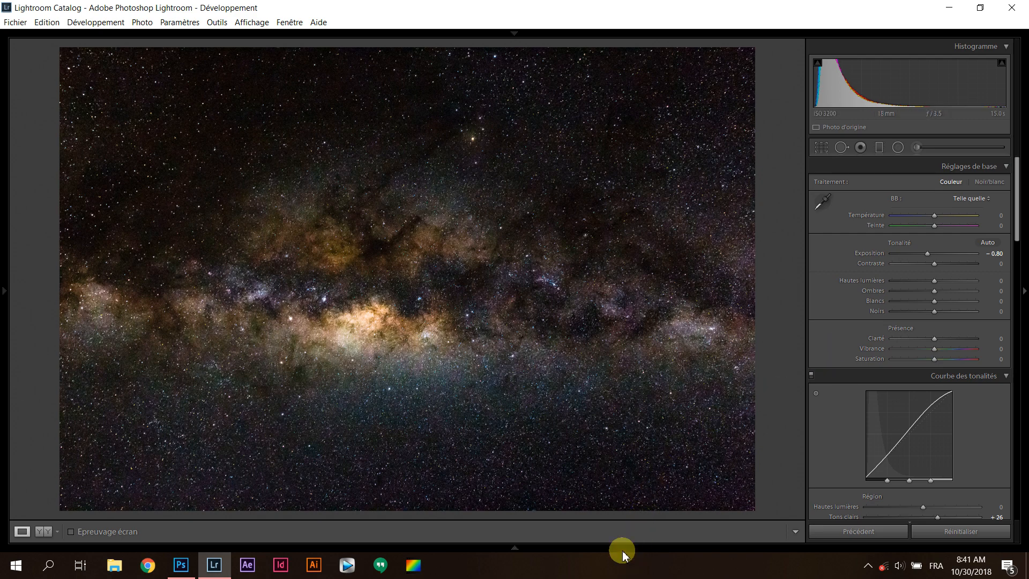
Export IMG_3689-Modifier.tif to the hard disk photos folder as a JPEG, using a unique name instead of overwriting the existing file
{"action": "mouse_move", "coordinate": [623, 550]}
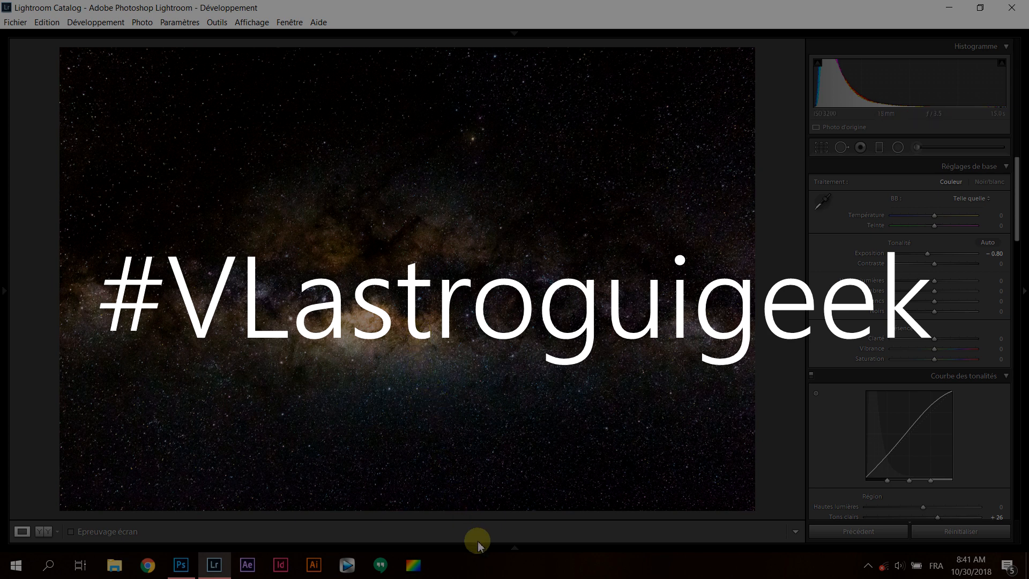
{"action": "mouse_move", "coordinate": [481, 549]}
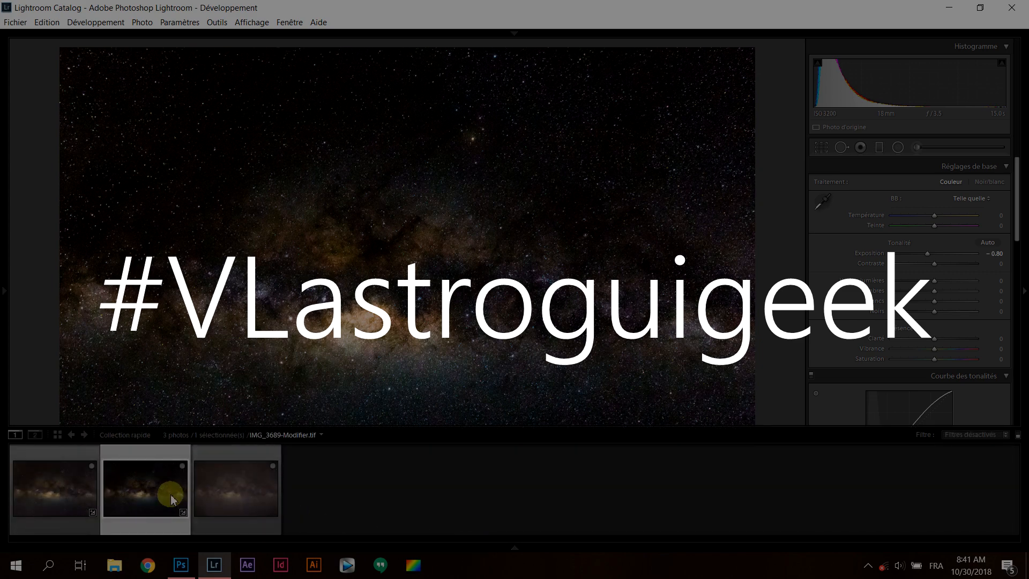
{"action": "mouse_move", "coordinate": [172, 499]}
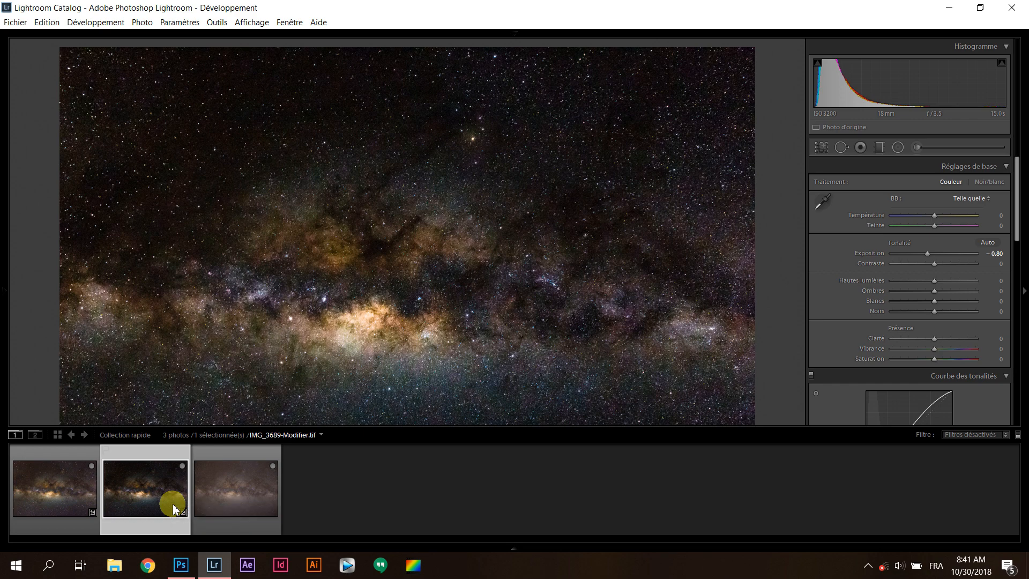
{"action": "right_click", "coordinate": [175, 502]}
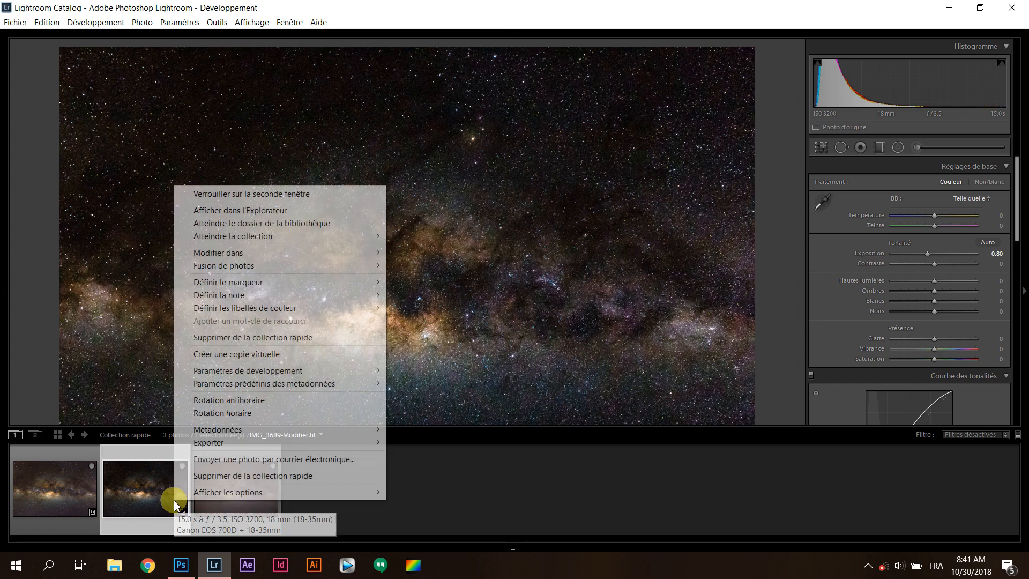
{"action": "mouse_move", "coordinate": [249, 447]}
{"action": "left_click", "coordinate": [409, 444]}
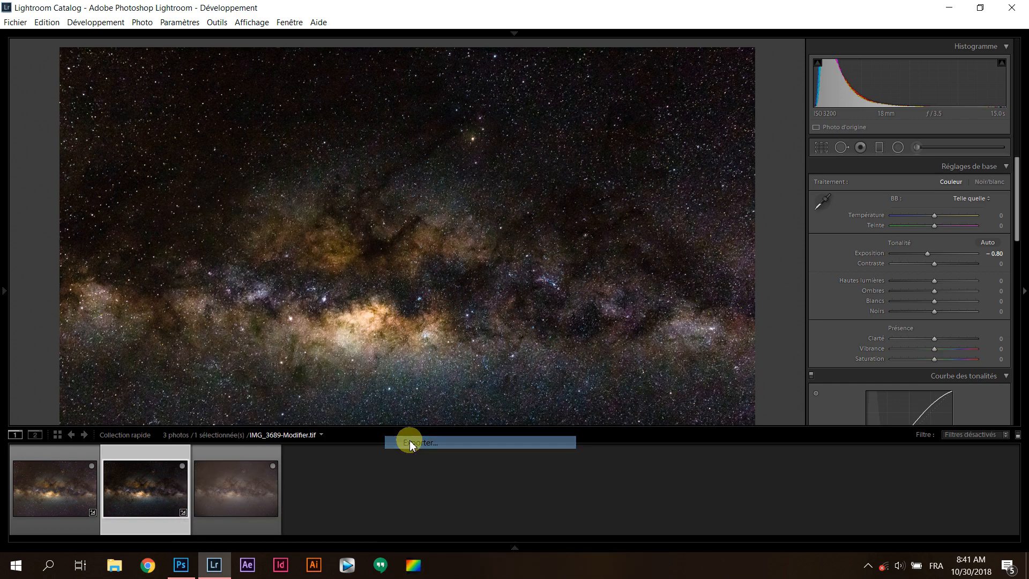
{"action": "scroll", "coordinate": [788, 243], "scroll_direction": "down", "scroll_amount": 5}
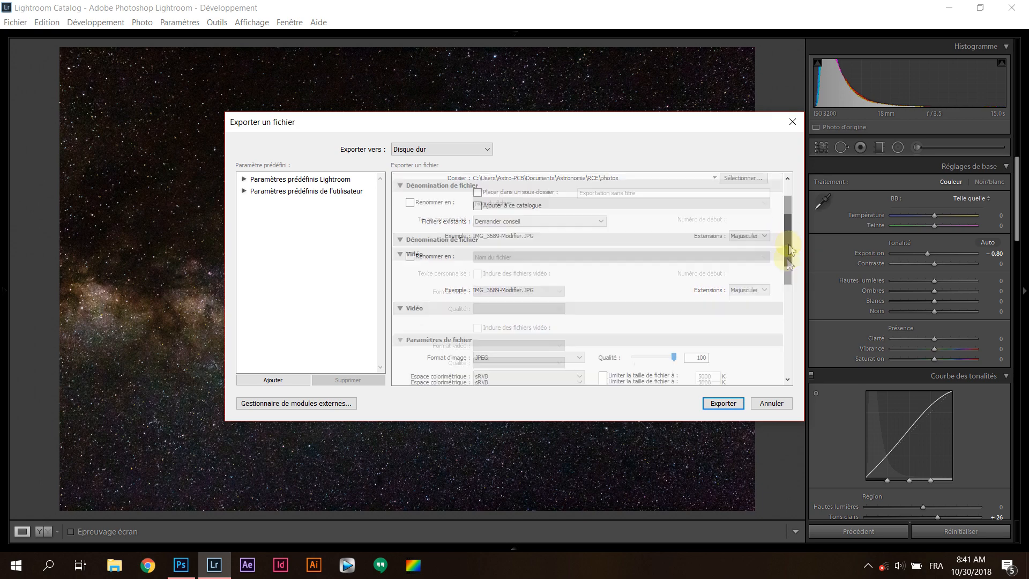
{"action": "left_click", "coordinate": [731, 403]}
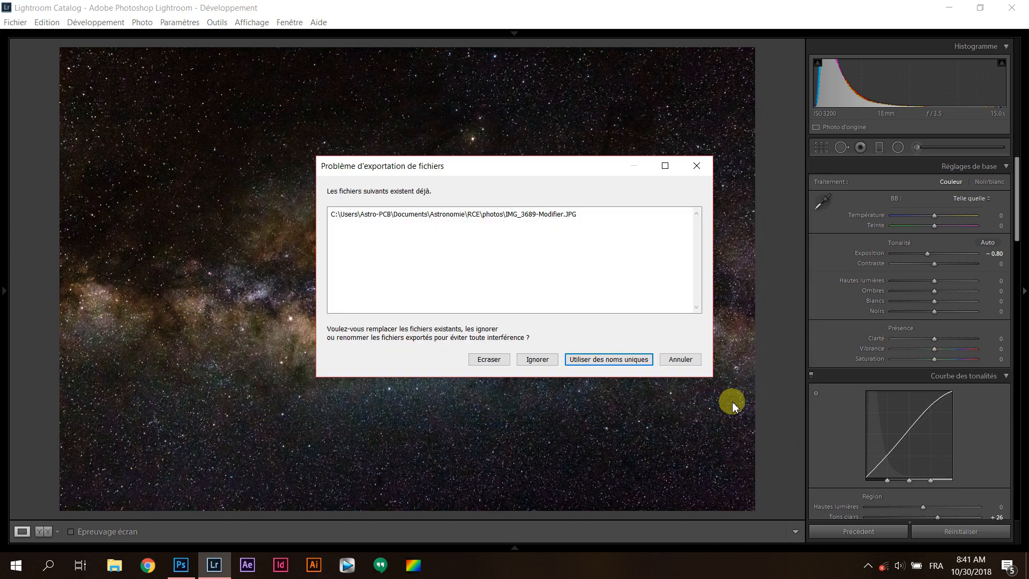
{"action": "left_click", "coordinate": [614, 362]}
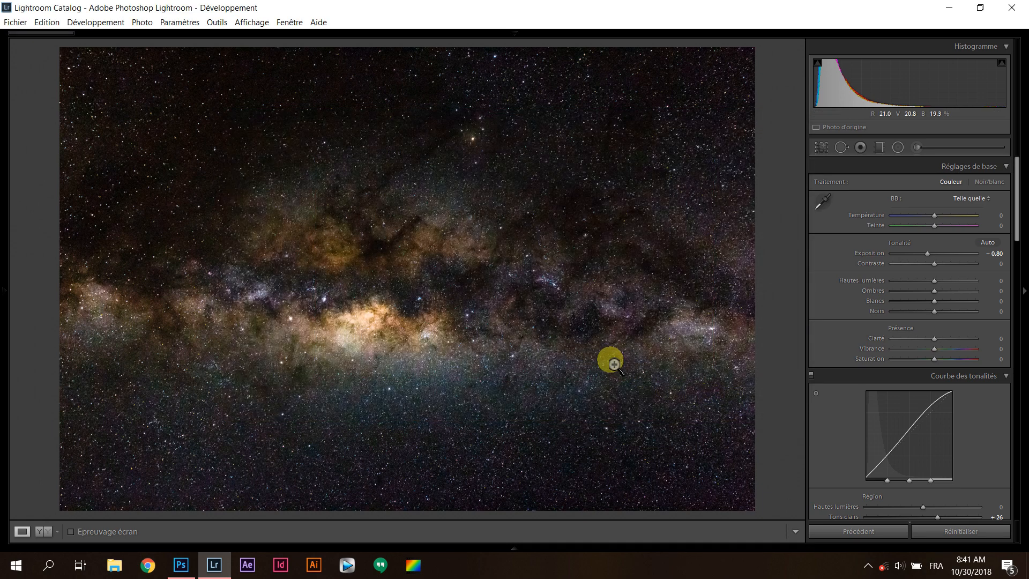